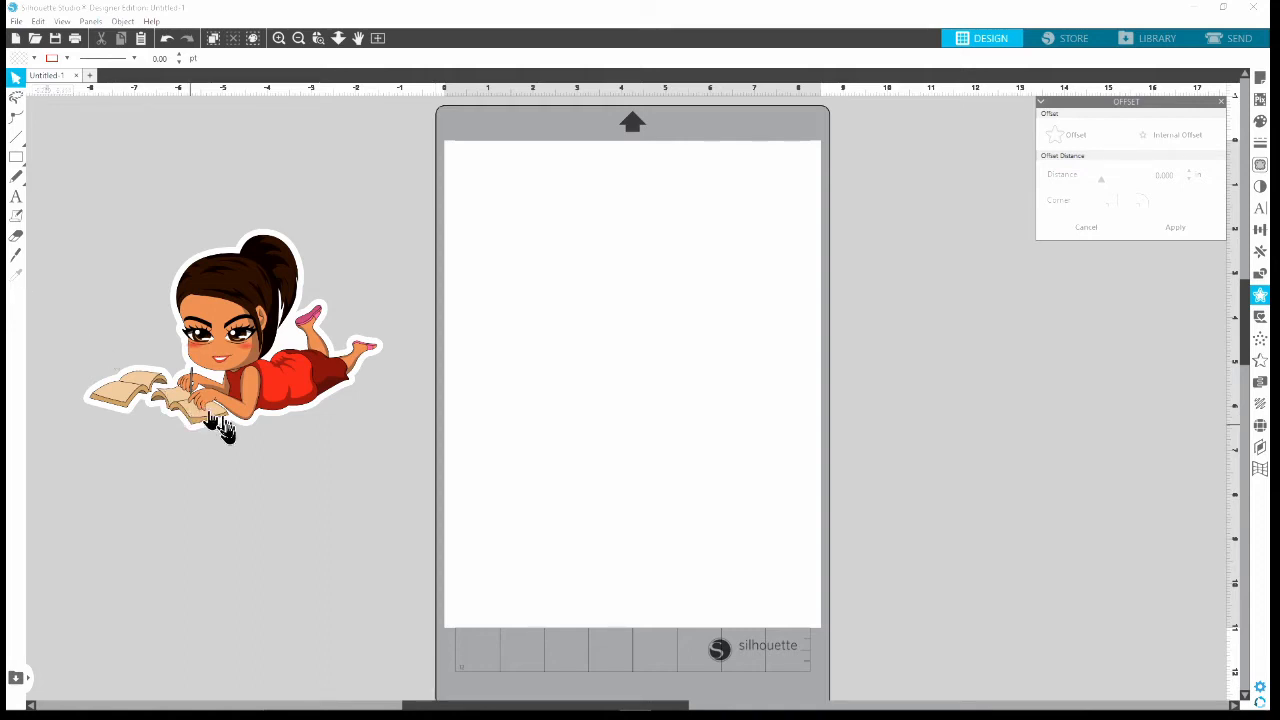
Reposition the clipart beside the page, close the Offset settings and open the Trace settings instead
left_click_drag(243, 372, 224, 395)
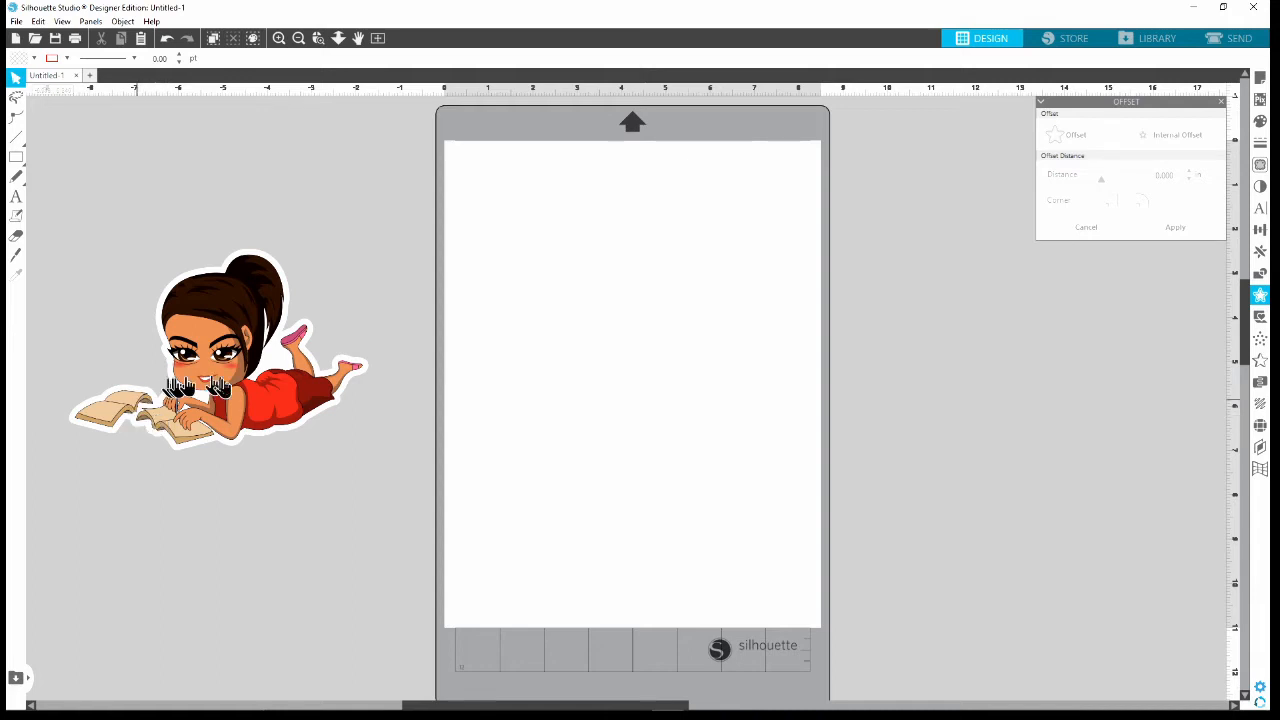
left_click_drag(228, 396, 256, 413)
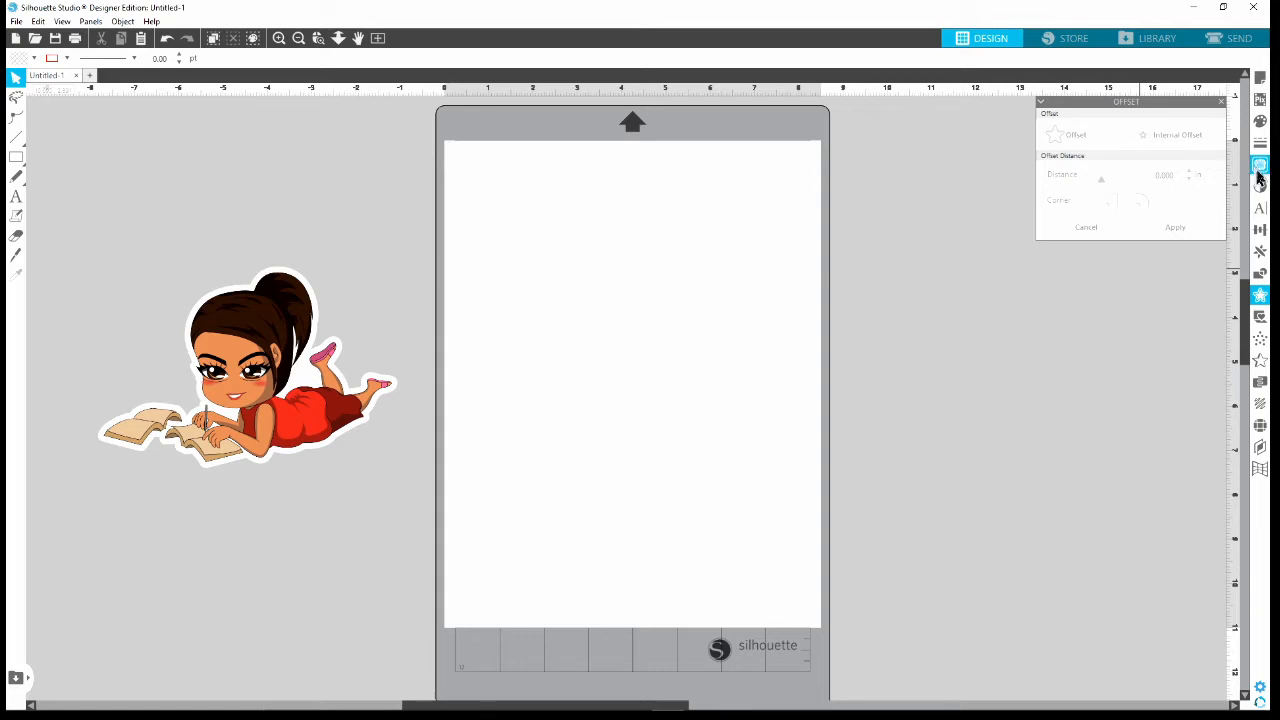
left_click(1221, 102)
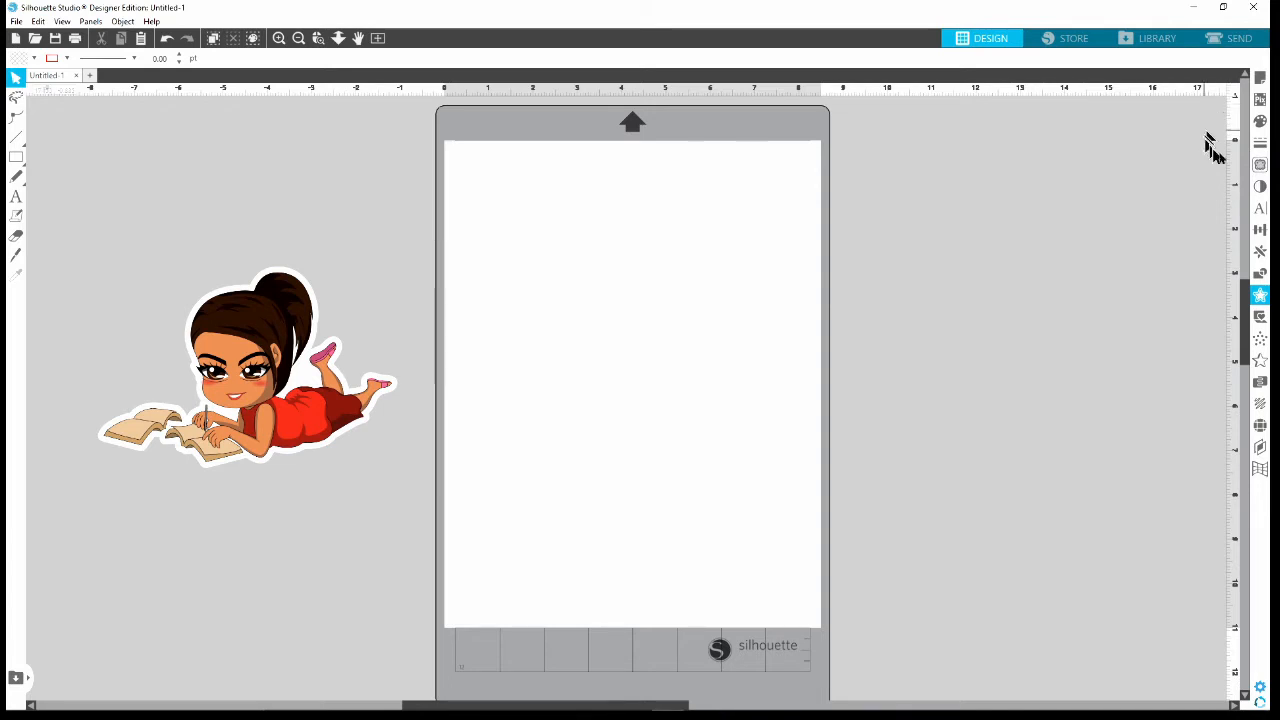
left_click(1260, 167)
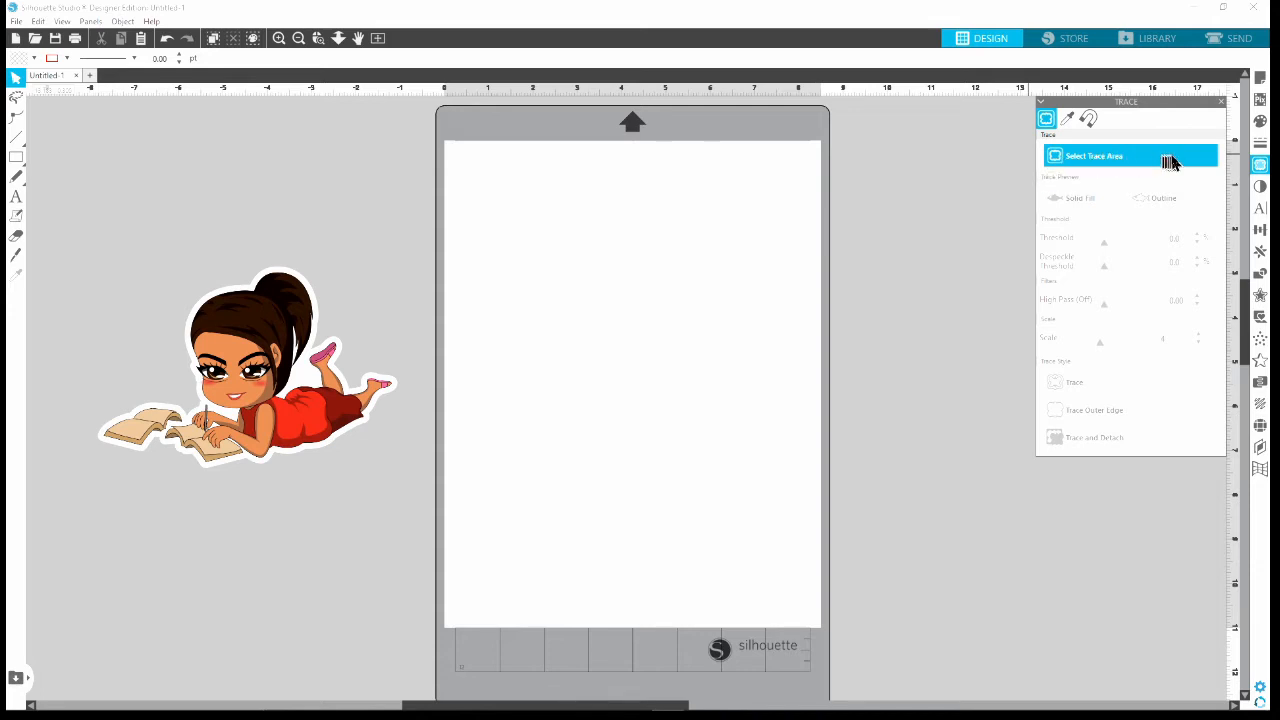
left_click(1155, 163)
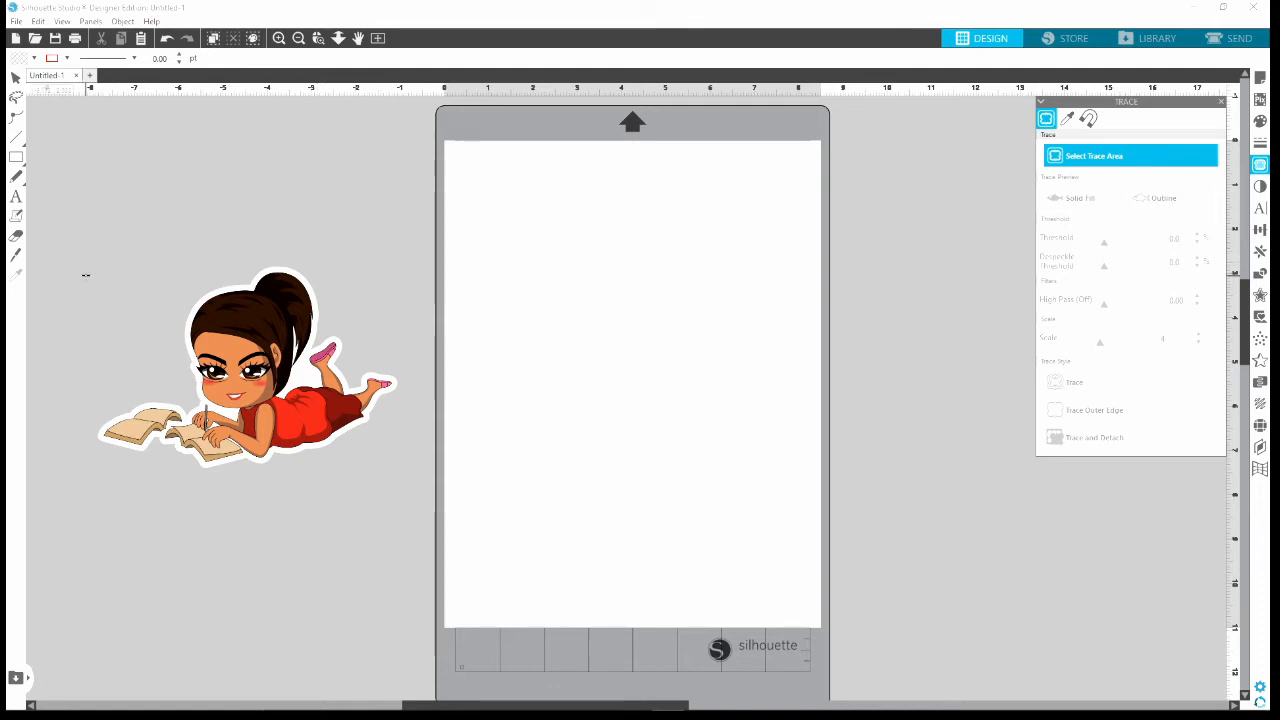
mouse_move(86, 271)
left_mouse_down()
mouse_move(142, 312)
mouse_move(320, 391)
mouse_move(431, 471)
mouse_move(417, 485)
left_mouse_up()
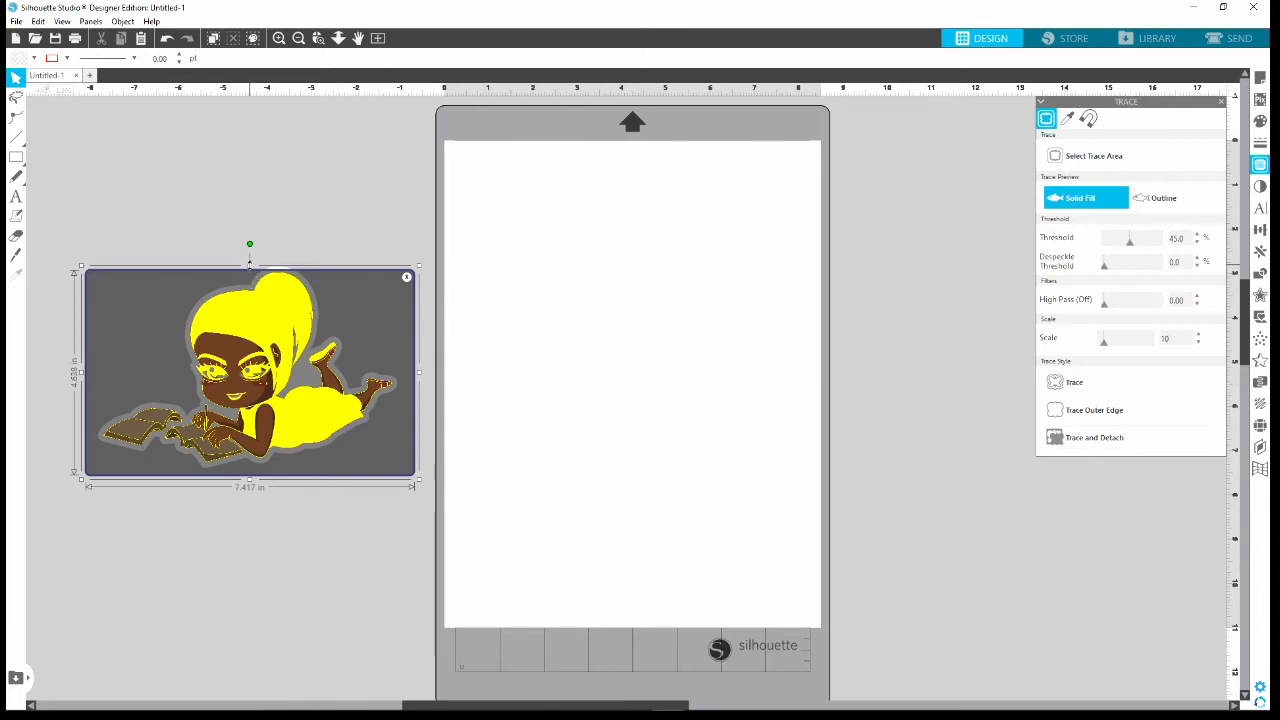
left_click_drag(250, 264, 252, 253)
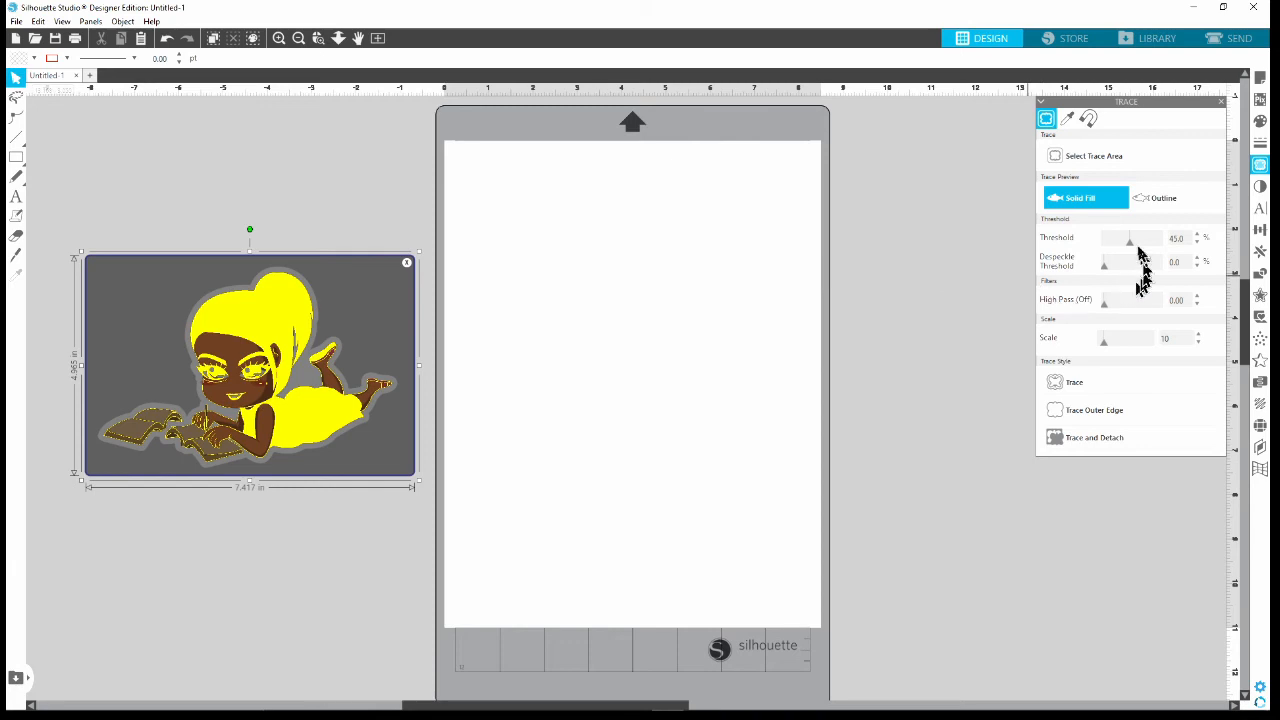
left_click_drag(1130, 250, 1166, 254)
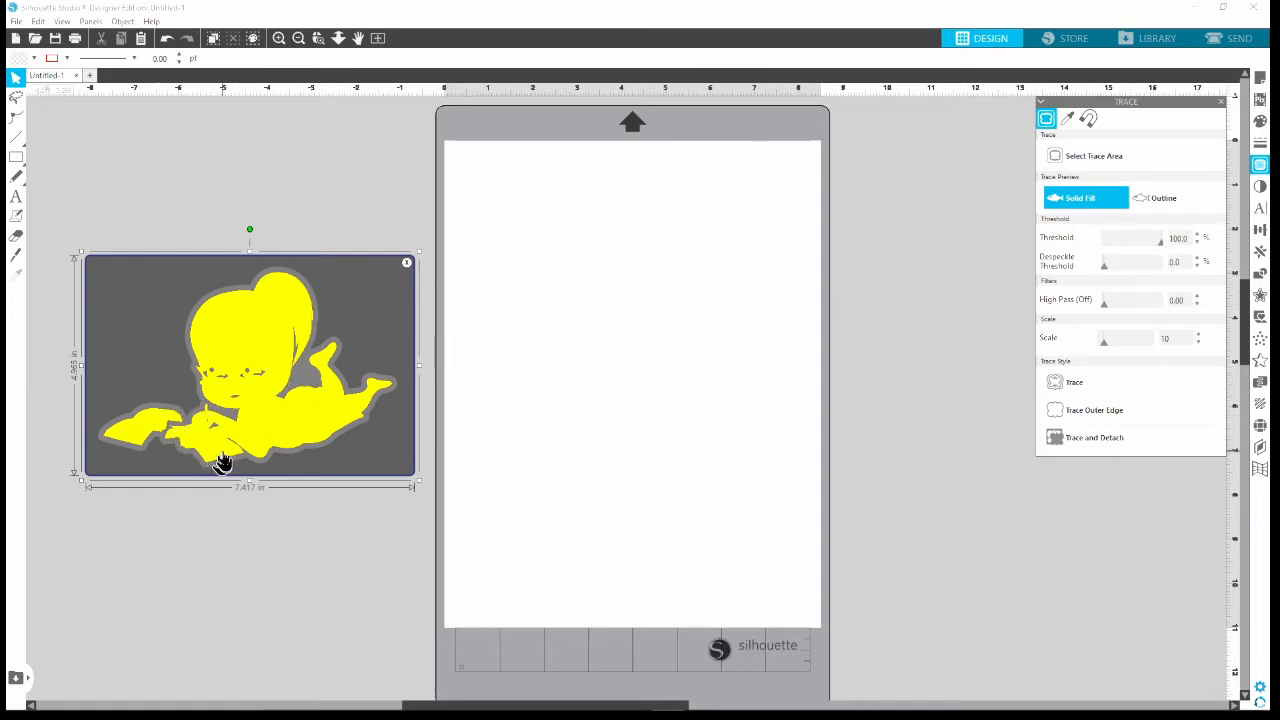
left_click(407, 265)
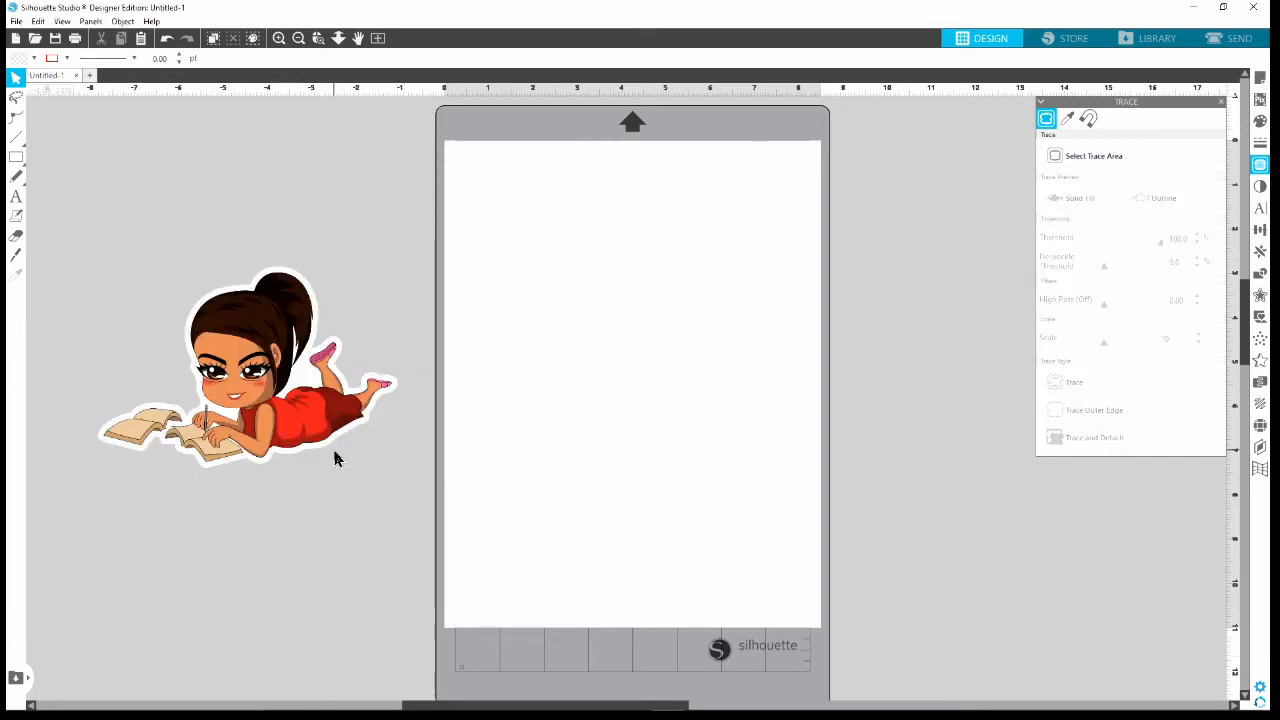
Duplicate the clipart and fill the copy with black, placing it slightly offset over the original
left_click(240, 405)
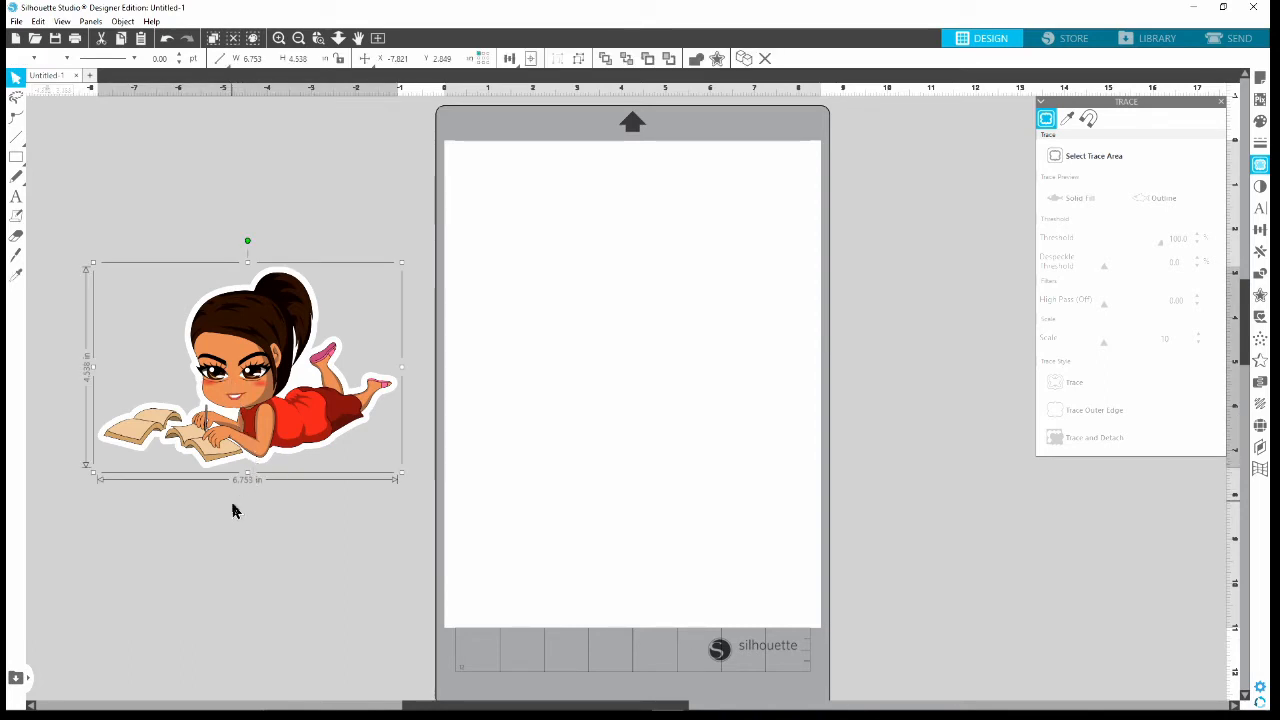
key("ctrl+d")
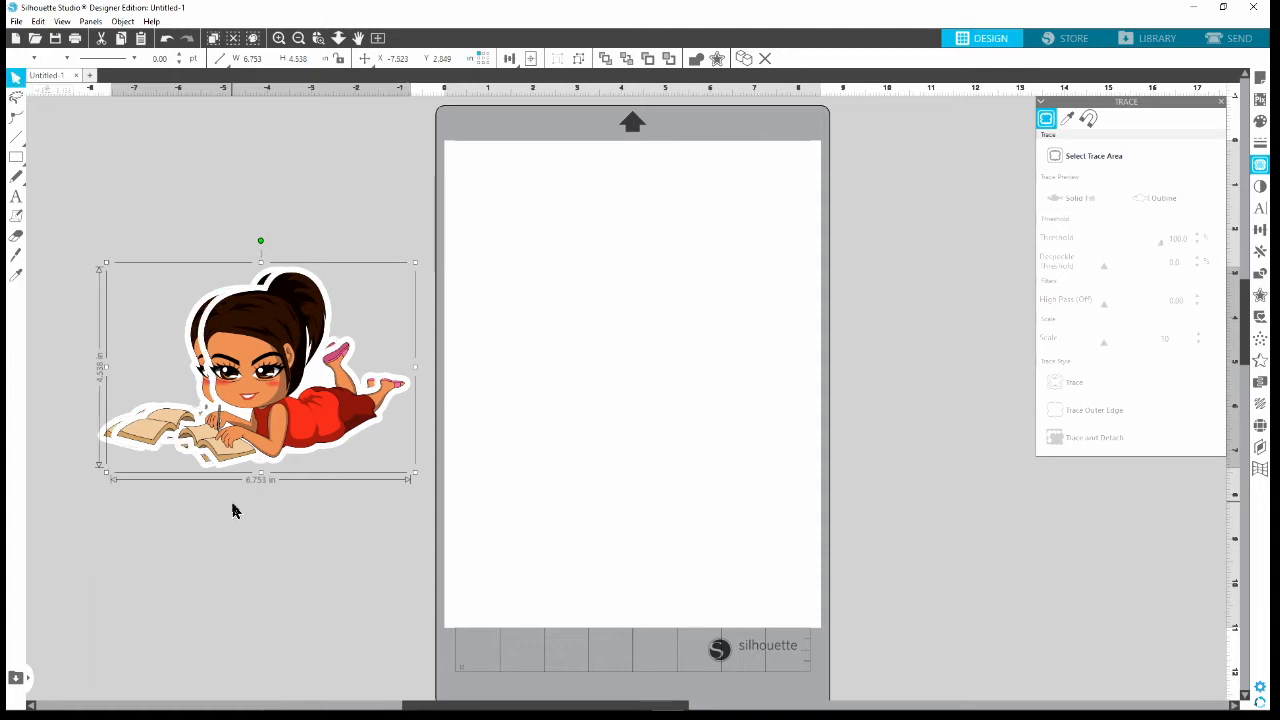
mouse_move(262, 380)
left_mouse_down()
mouse_move(228, 368)
mouse_move(261, 386)
left_mouse_up()
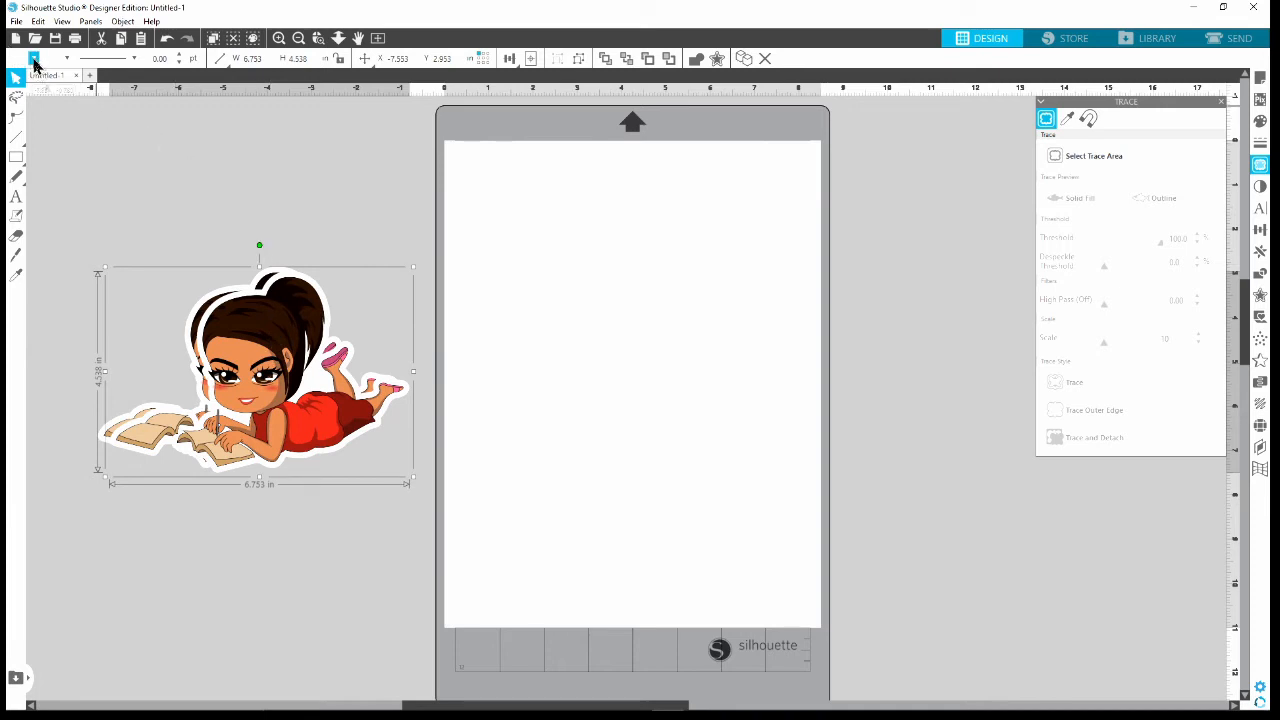
left_click(33, 62)
left_click(20, 94)
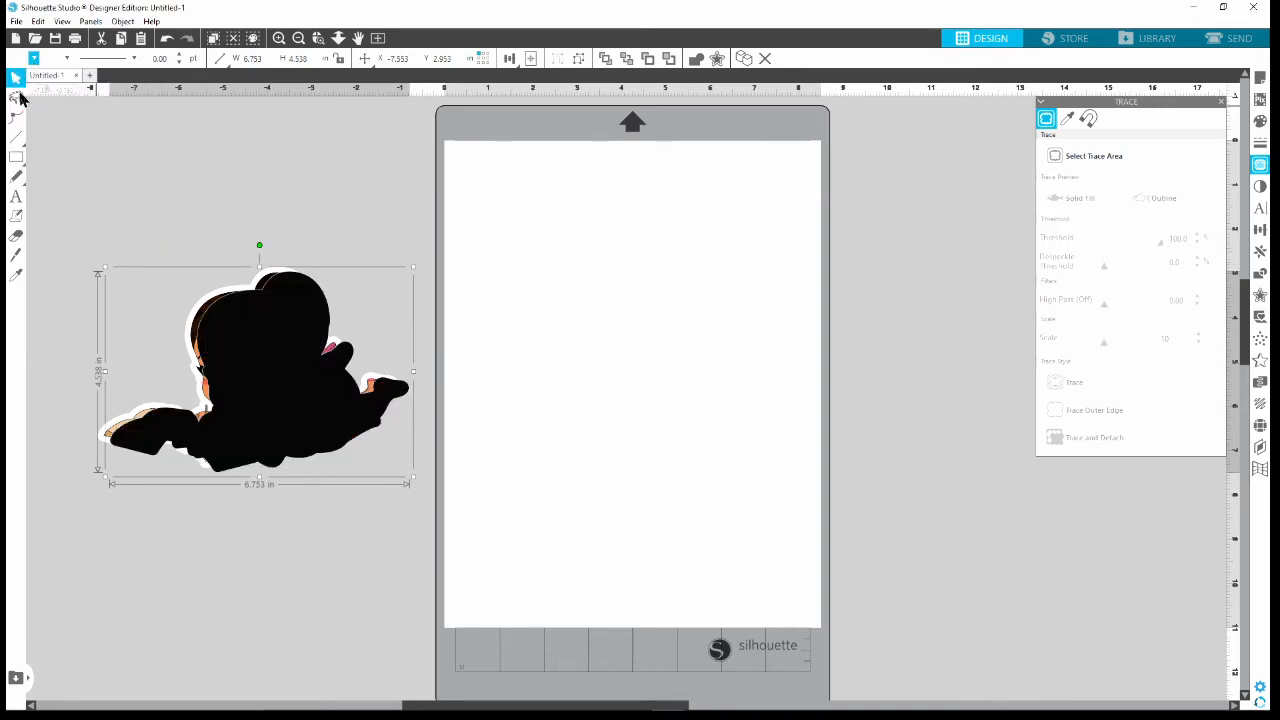
mouse_move(290, 446)
left_mouse_down()
mouse_move(303, 442)
mouse_move(282, 472)
mouse_move(282, 452)
left_mouse_up()
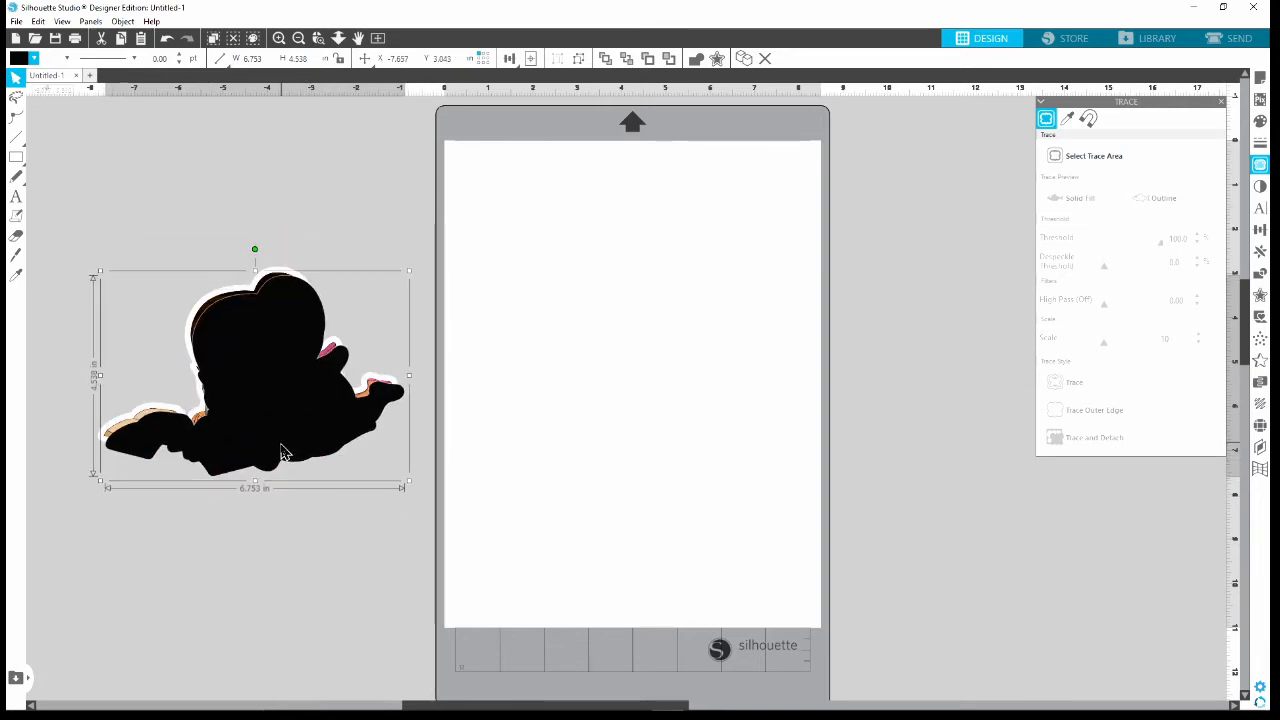
Align the black silhouette exactly over the original clipart using Align Center and Align Center-Middle
left_click(98, 246)
left_click_drag(57, 209, 414, 531)
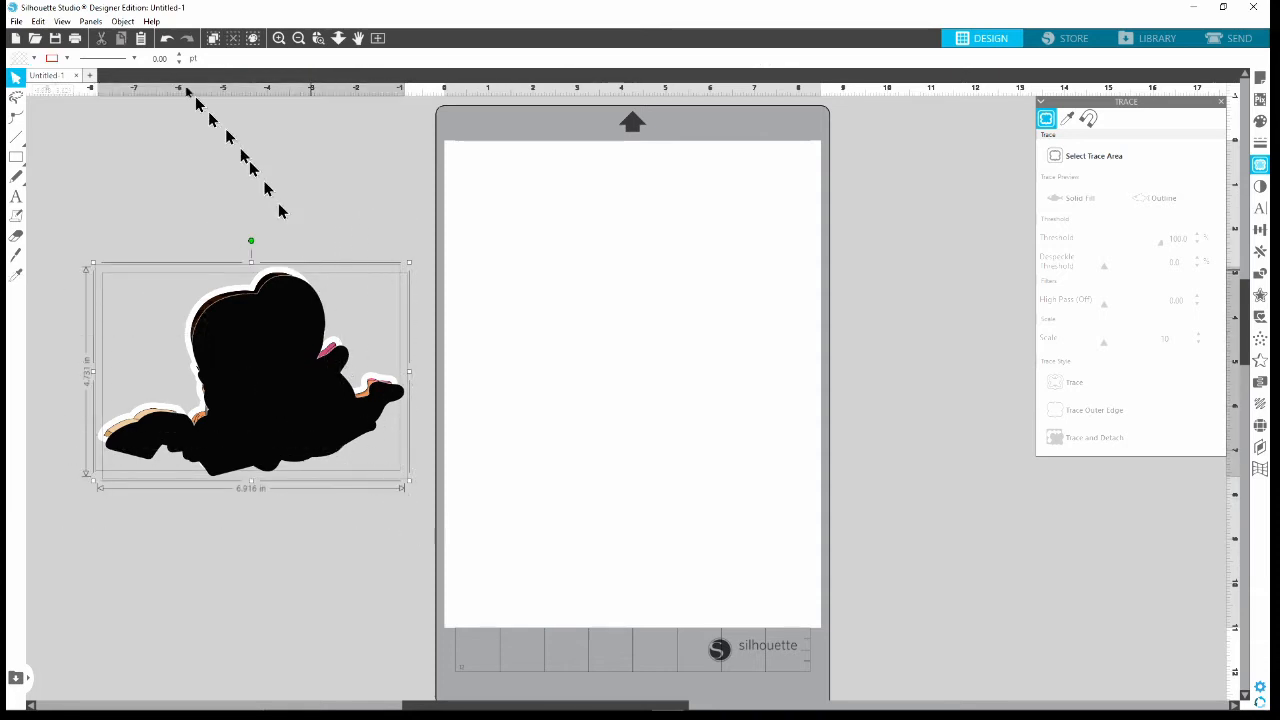
left_click(123, 22)
mouse_move(134, 68)
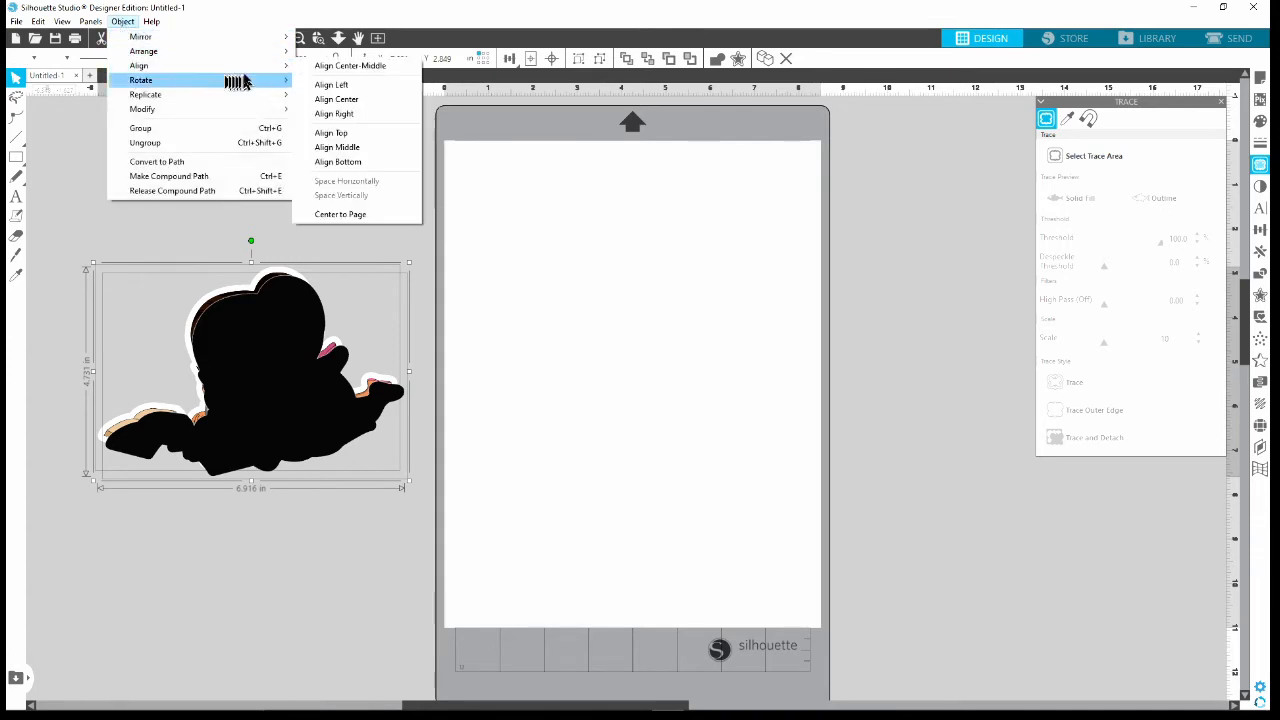
mouse_move(279, 68)
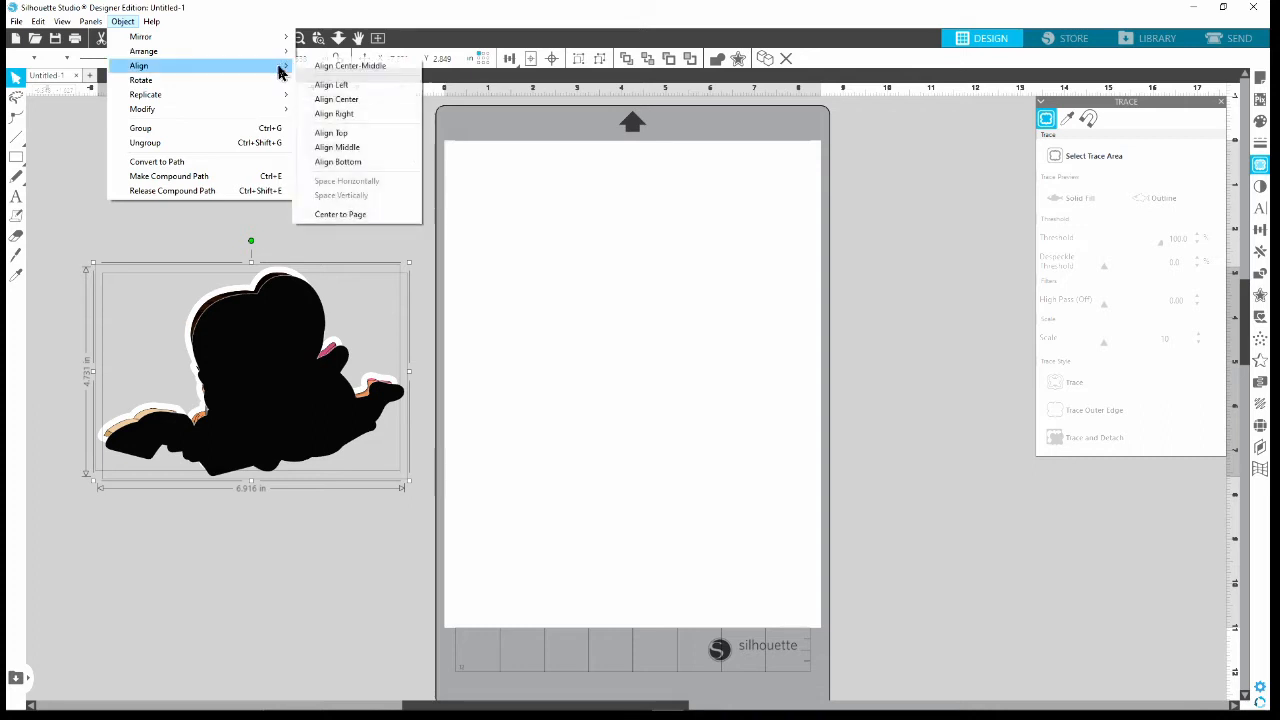
left_click(361, 102)
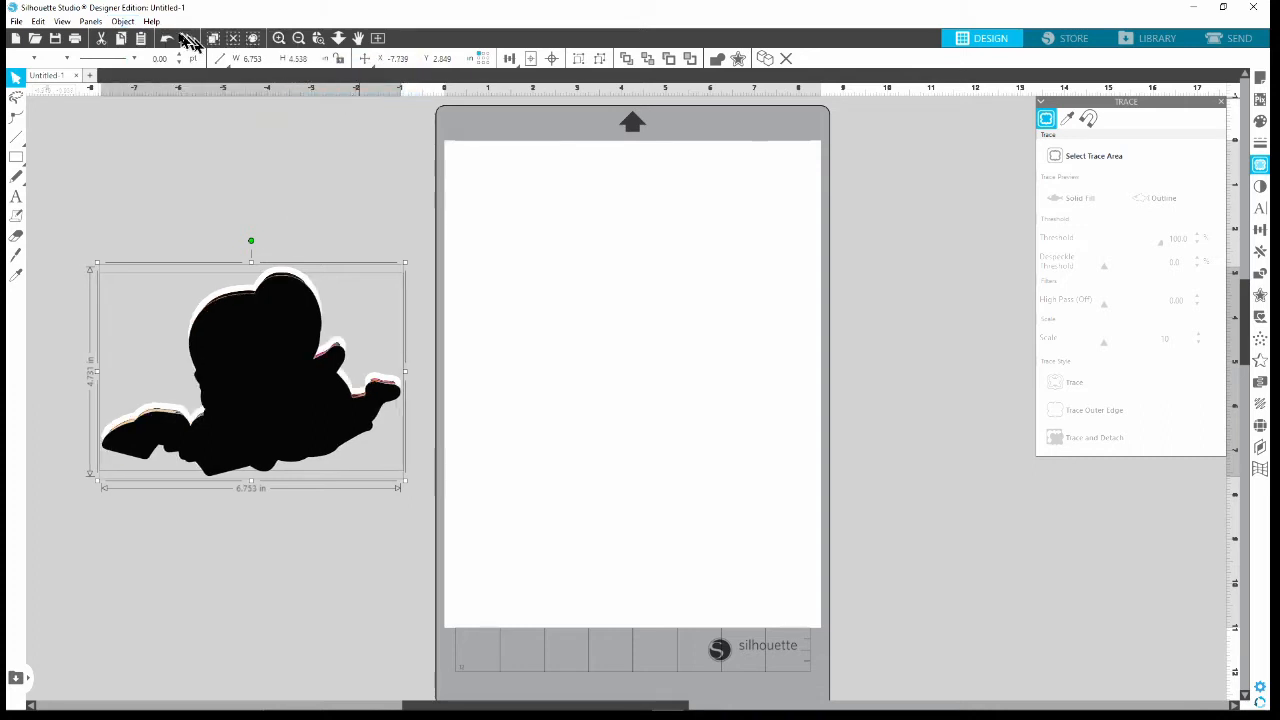
left_click(122, 21)
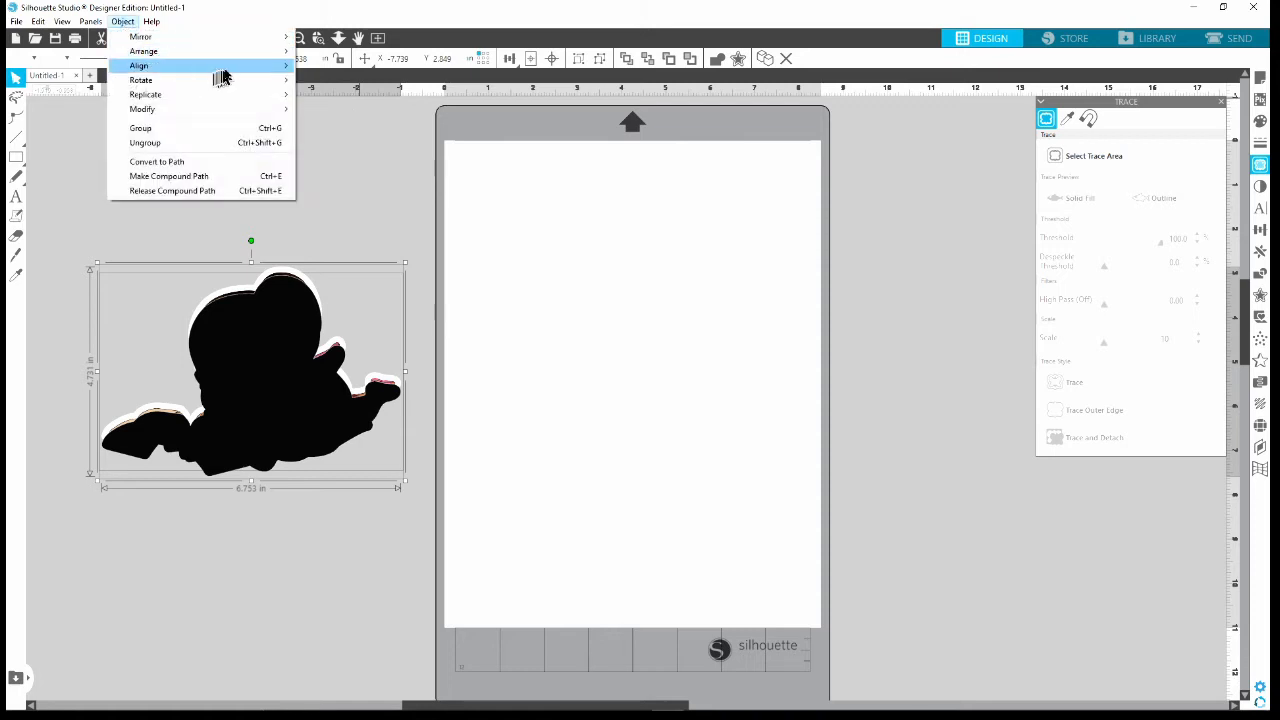
mouse_move(225, 66)
left_click(351, 68)
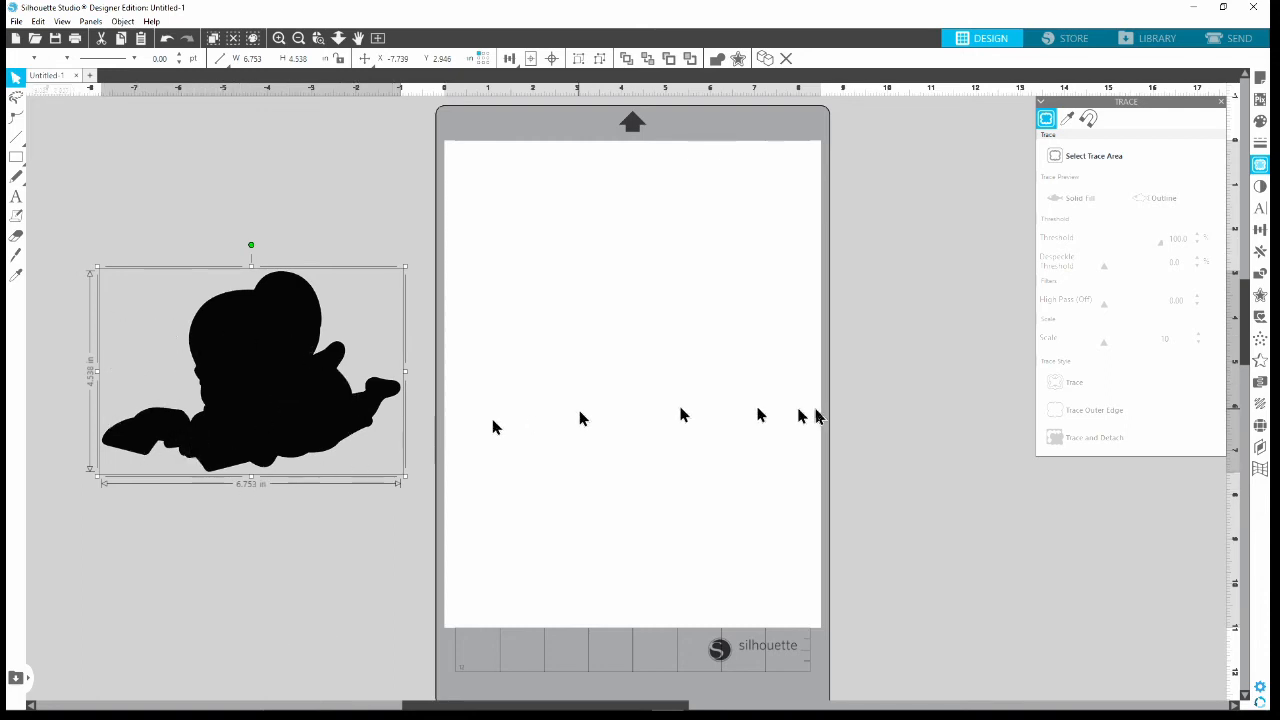
left_click(885, 362)
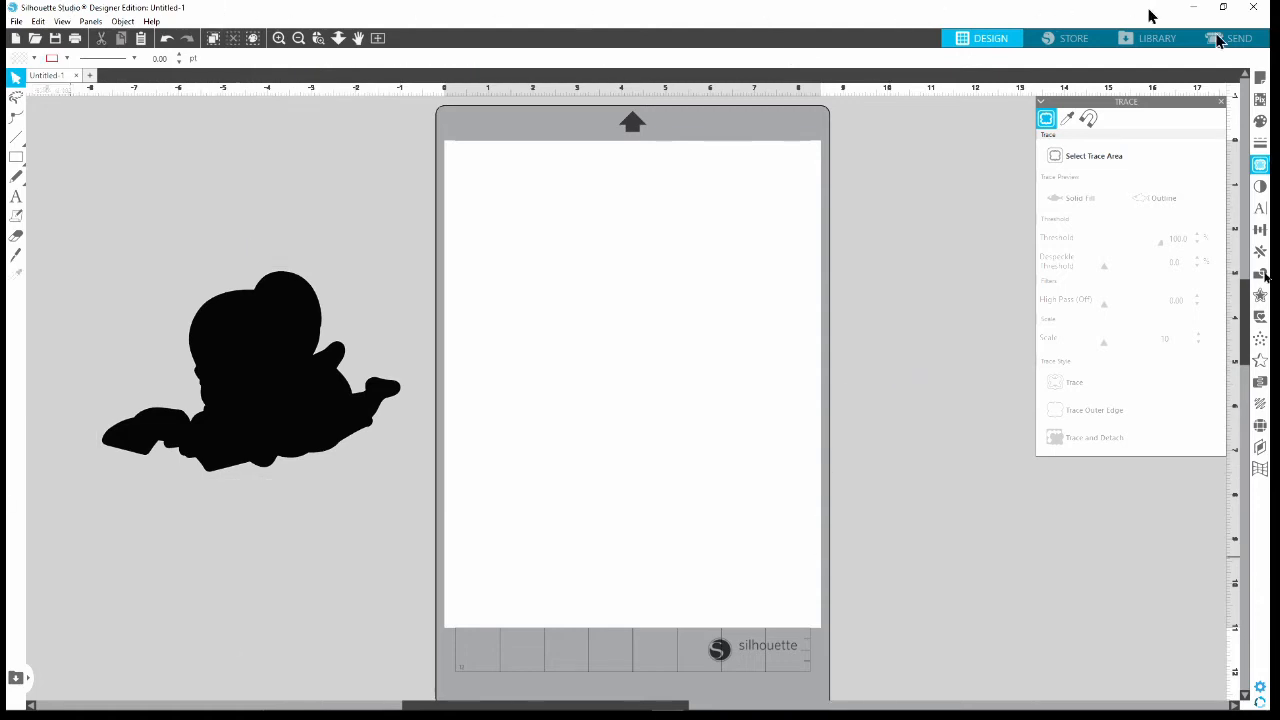
Trace the silhouette's outer edge within a trace area about 7.69 by 5.80 in, and delete the black copy
left_click(1108, 163)
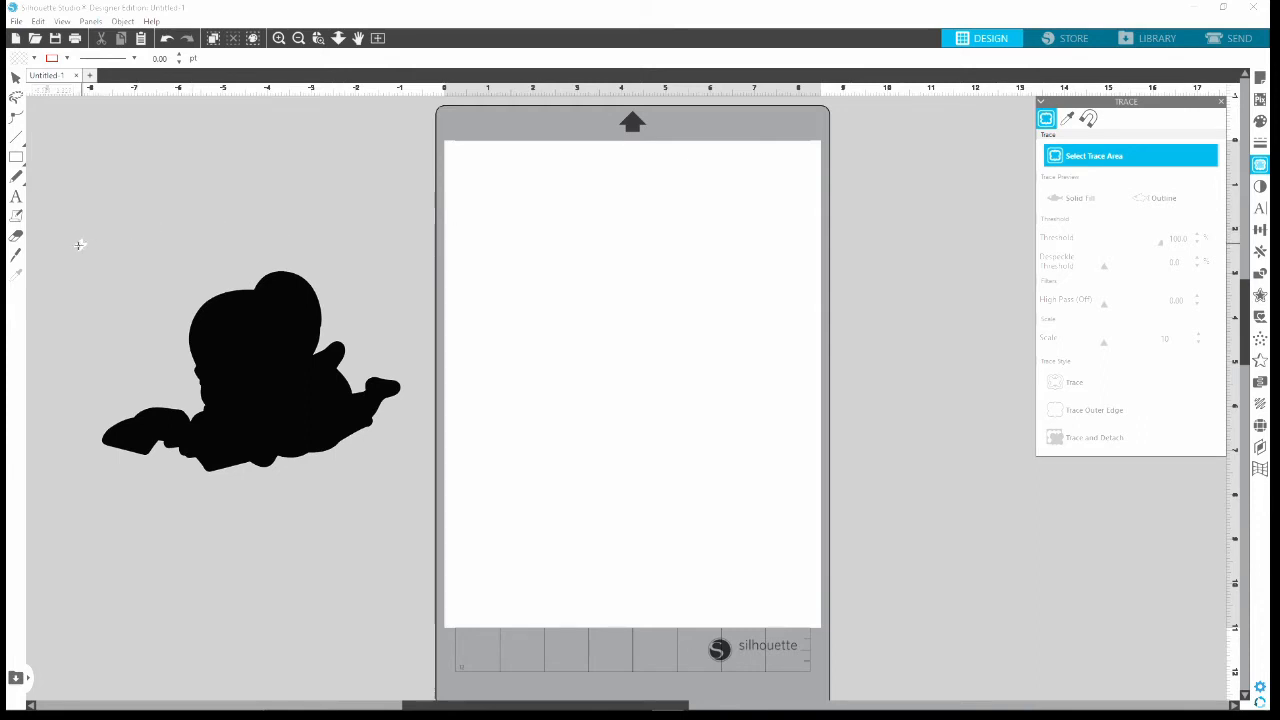
mouse_move(74, 250)
left_mouse_down()
mouse_move(158, 318)
mouse_move(366, 398)
mouse_move(414, 466)
mouse_move(416, 515)
left_mouse_up()
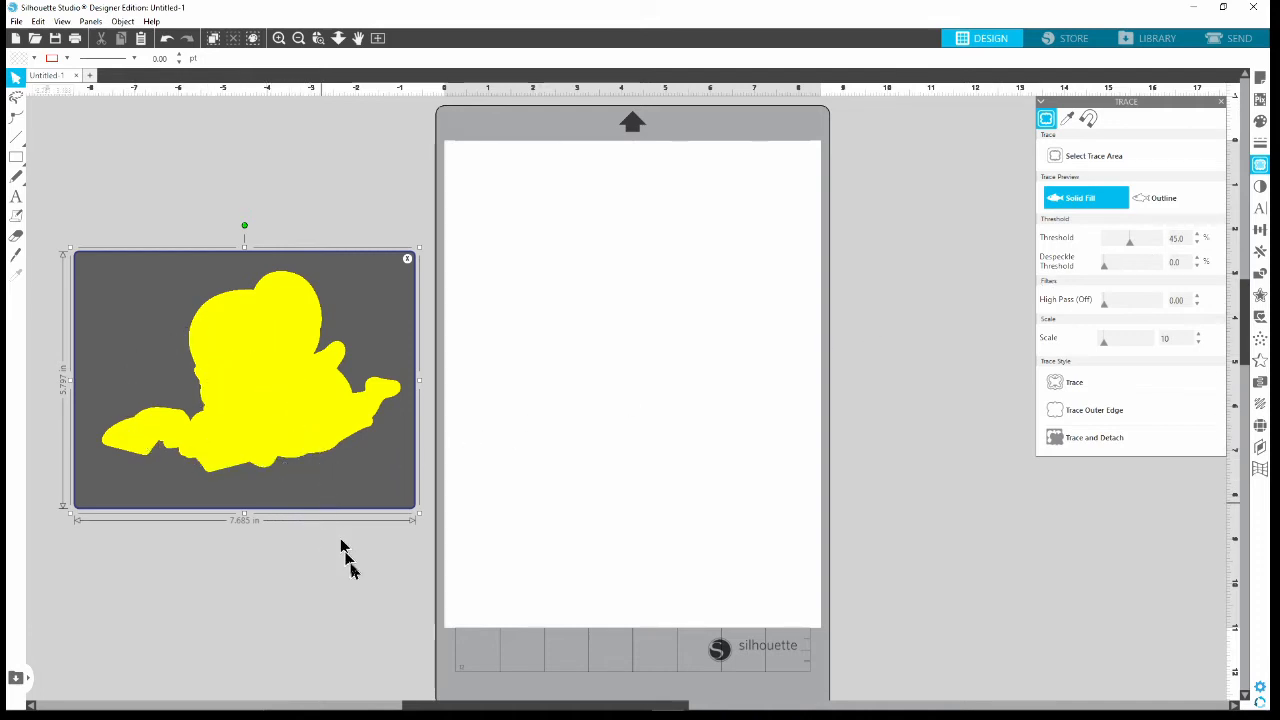
left_click(1115, 414)
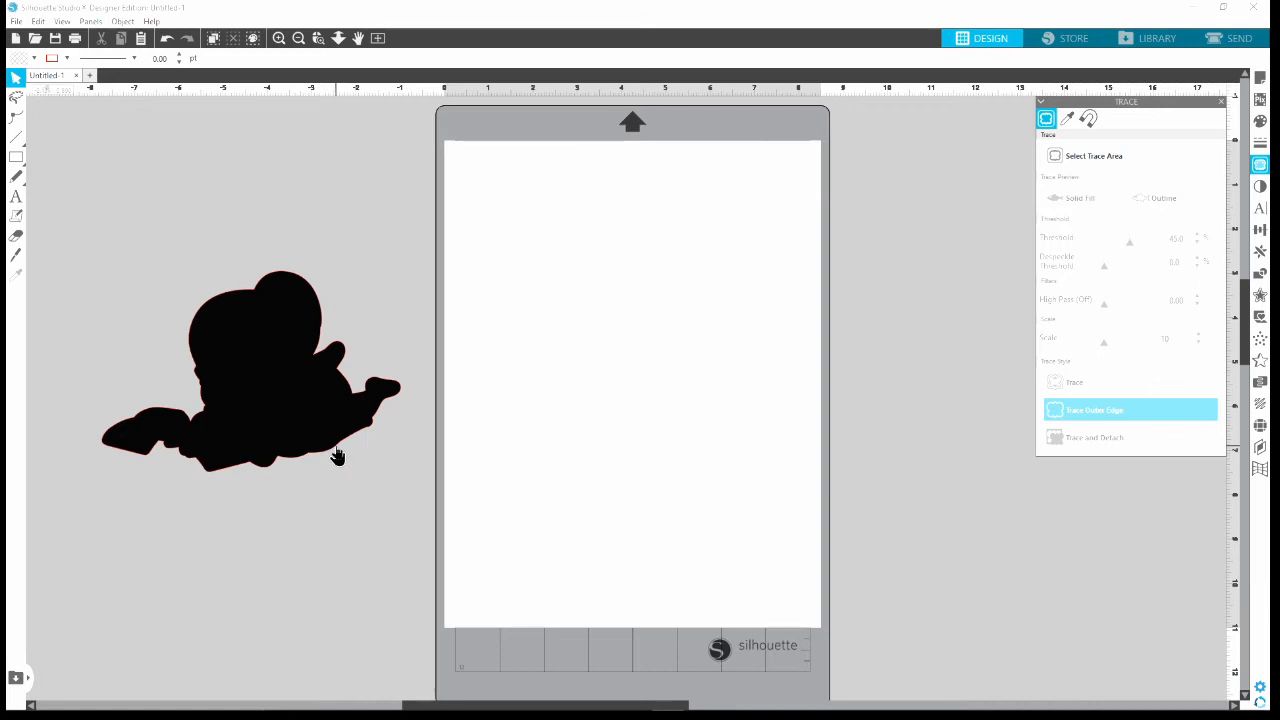
left_click(254, 385)
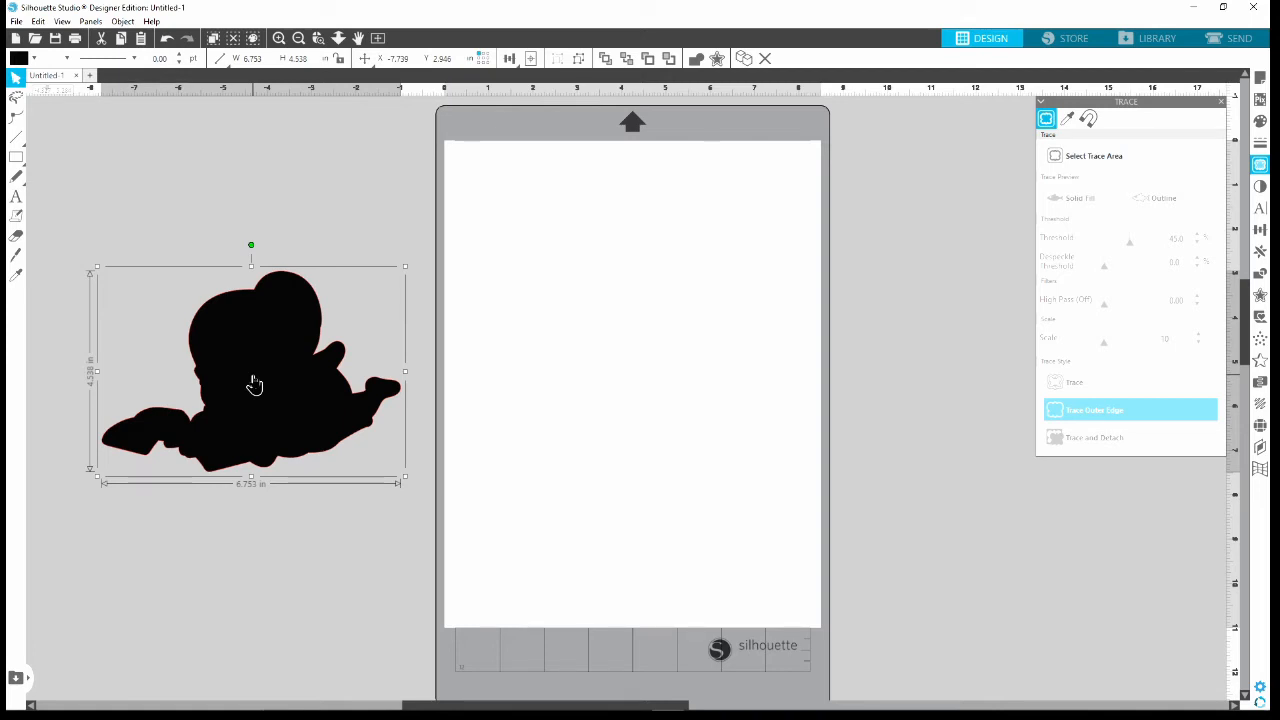
key("Delete")
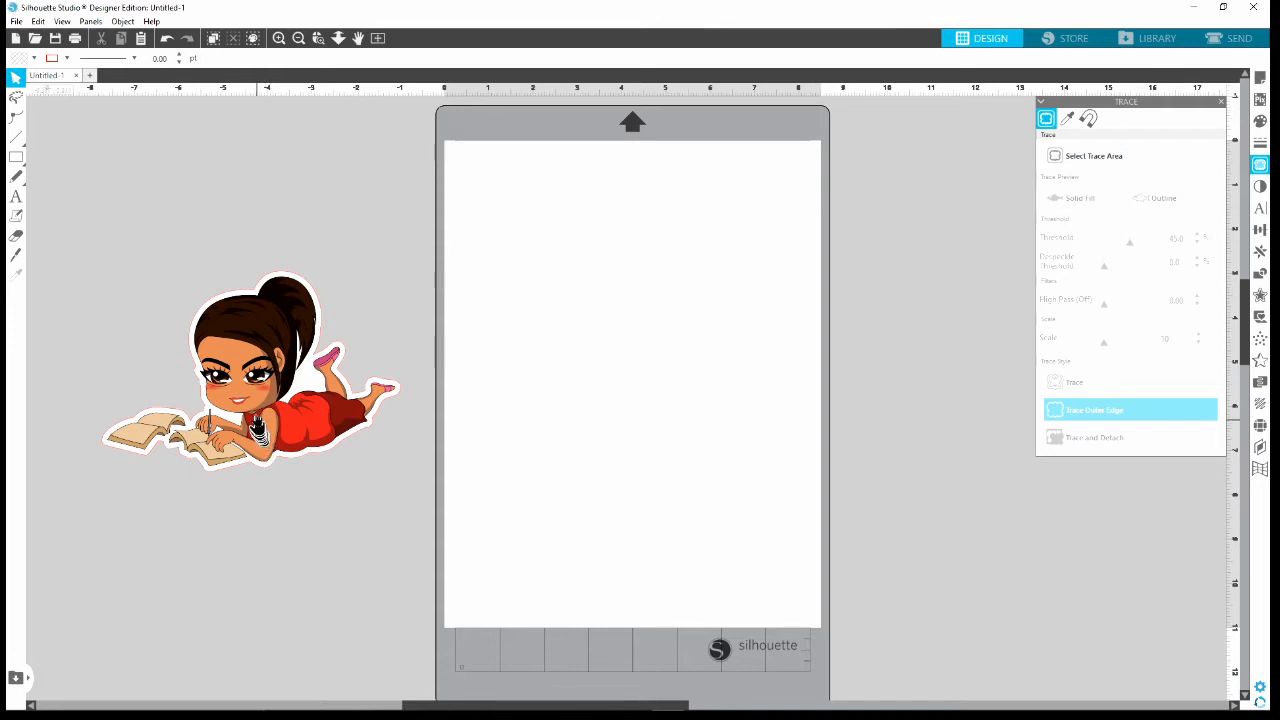
Move the clipart away from its traced outline to inspect the cut line, and undo the move
right_click(235, 402)
left_click_drag(235, 402, 327, 406)
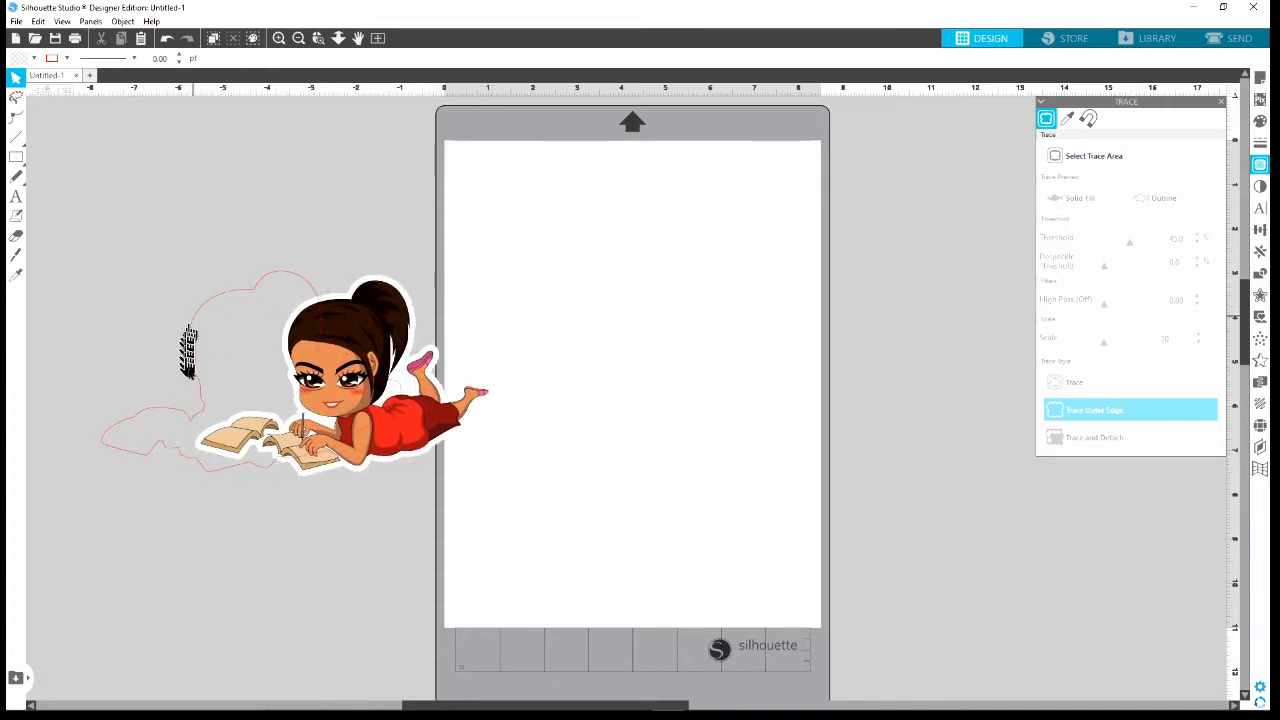
left_click(167, 38)
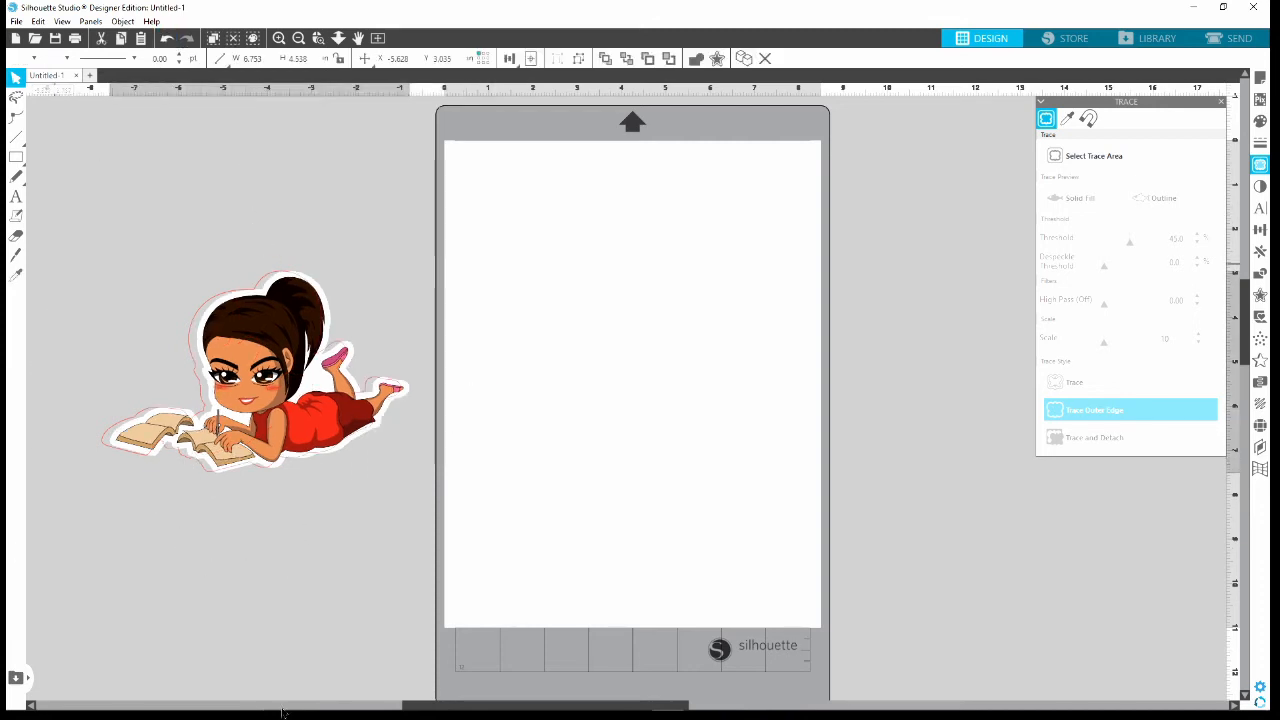
key("ctrl+z")
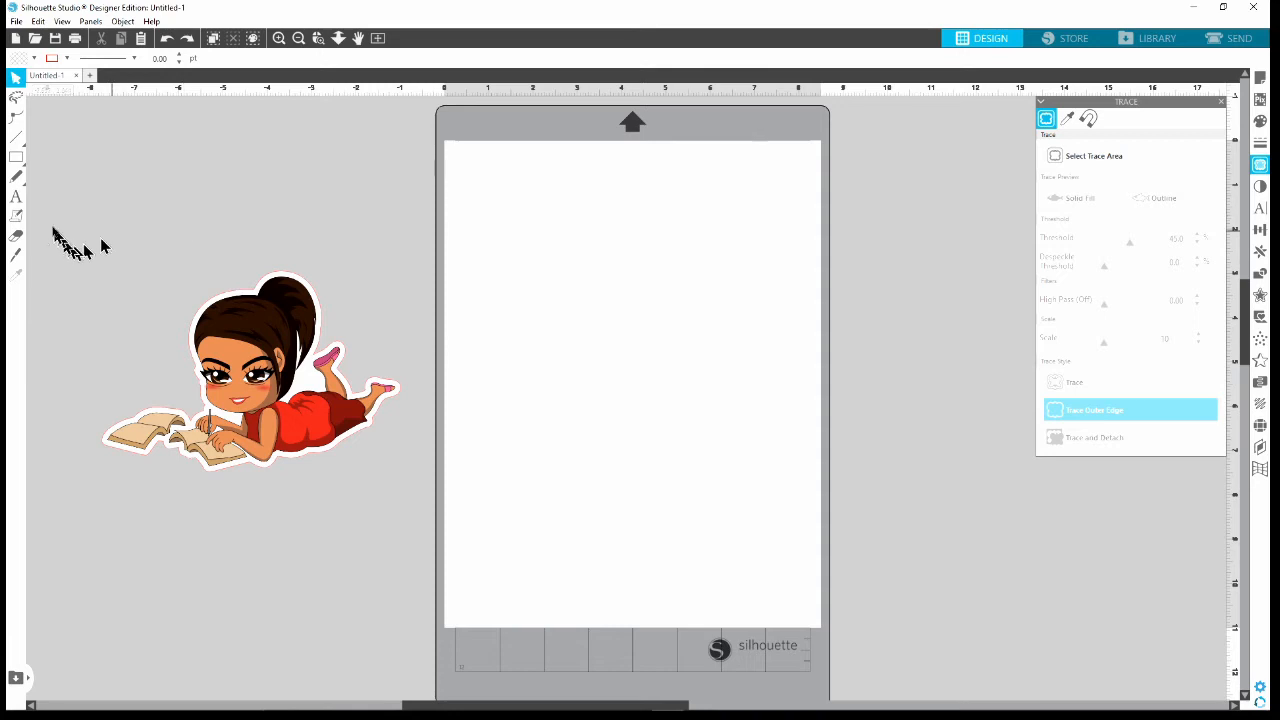
Group the clipart together with its traced outline
left_click_drag(51, 226, 393, 517)
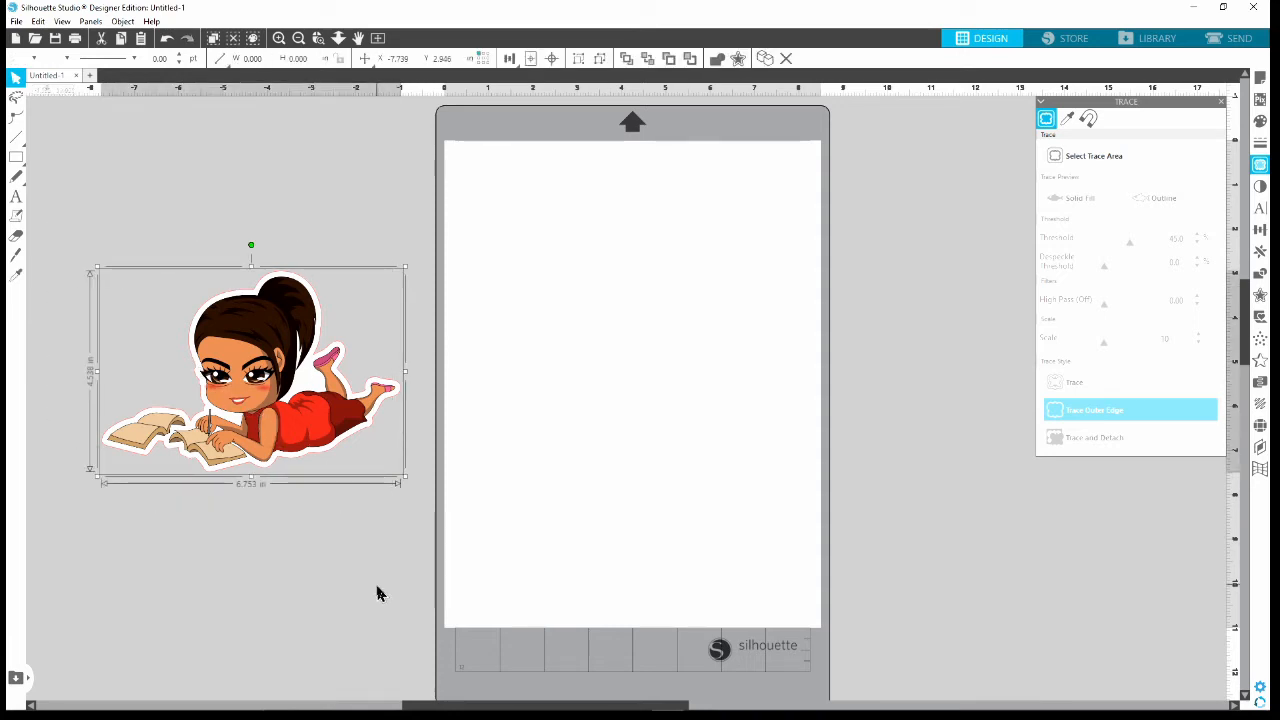
key("i")
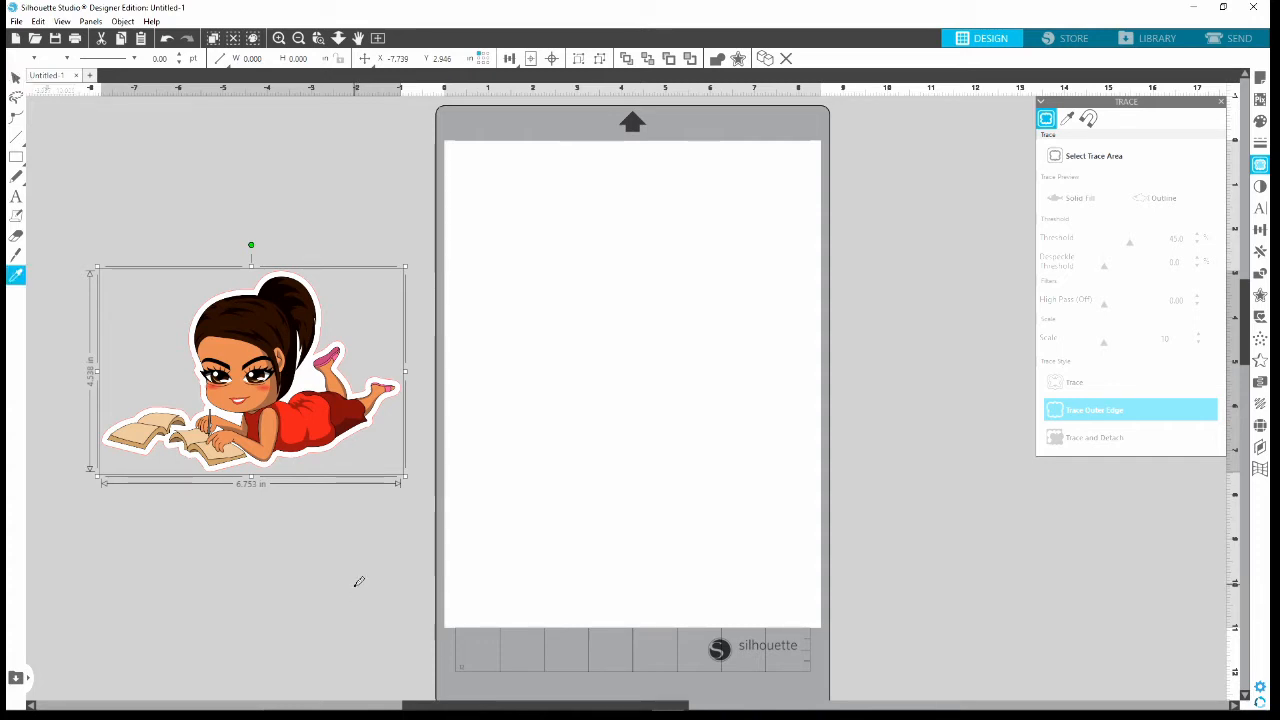
key("v")
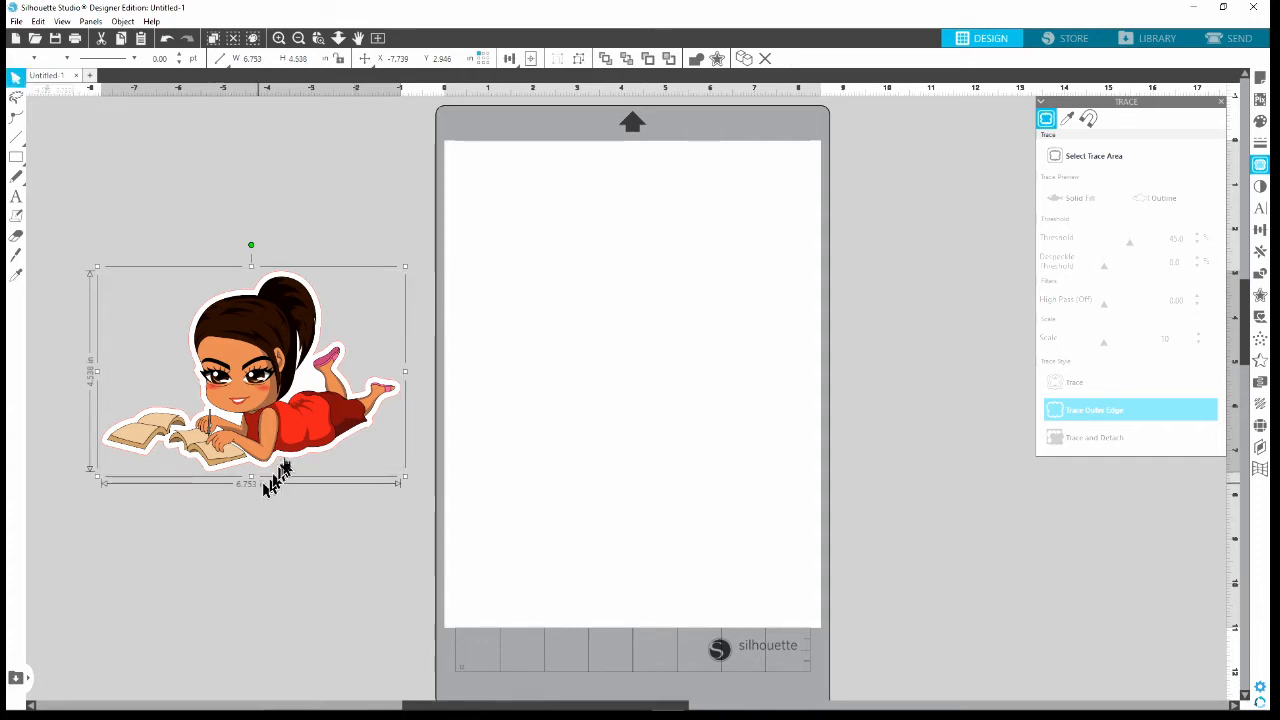
Reposition the grouped sticker and scale it proportionally down to about 3.67 by 2.46 in
mouse_move(271, 371)
left_mouse_down()
mouse_move(217, 350)
mouse_move(321, 444)
mouse_move(274, 444)
mouse_move(252, 385)
left_mouse_up()
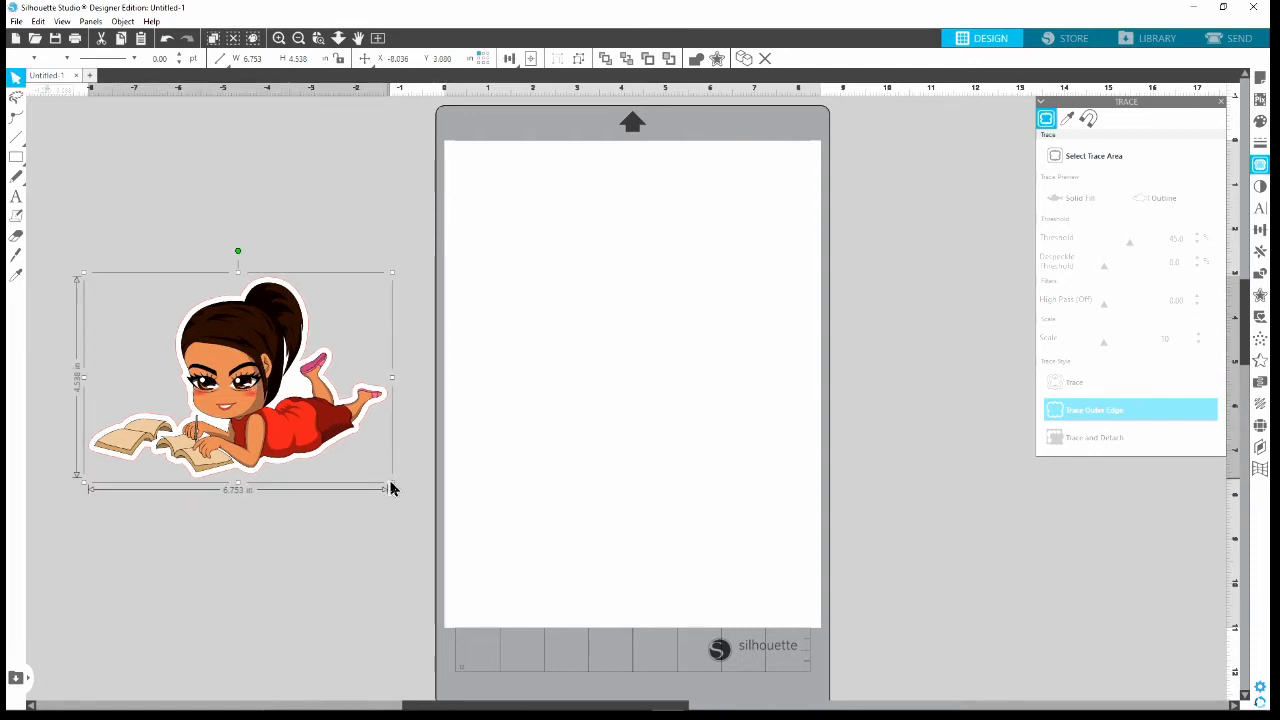
left_click_drag(385, 480, 266, 389)
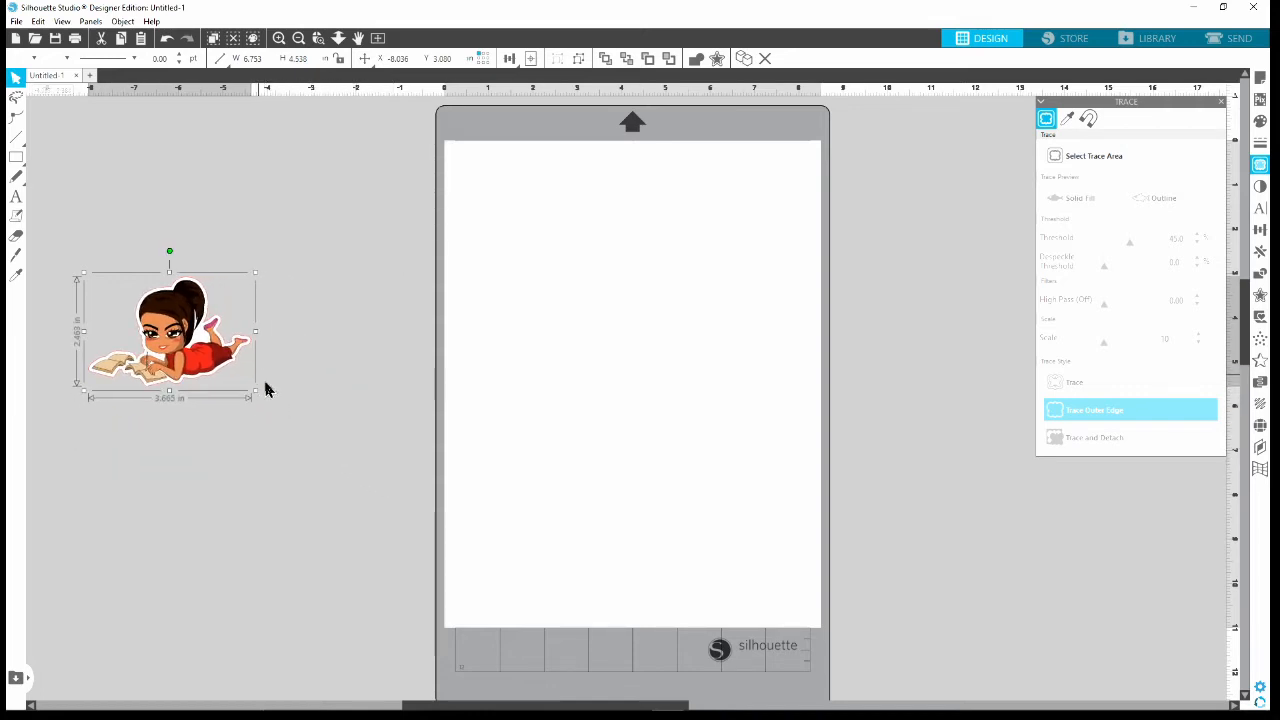
left_click(360, 462)
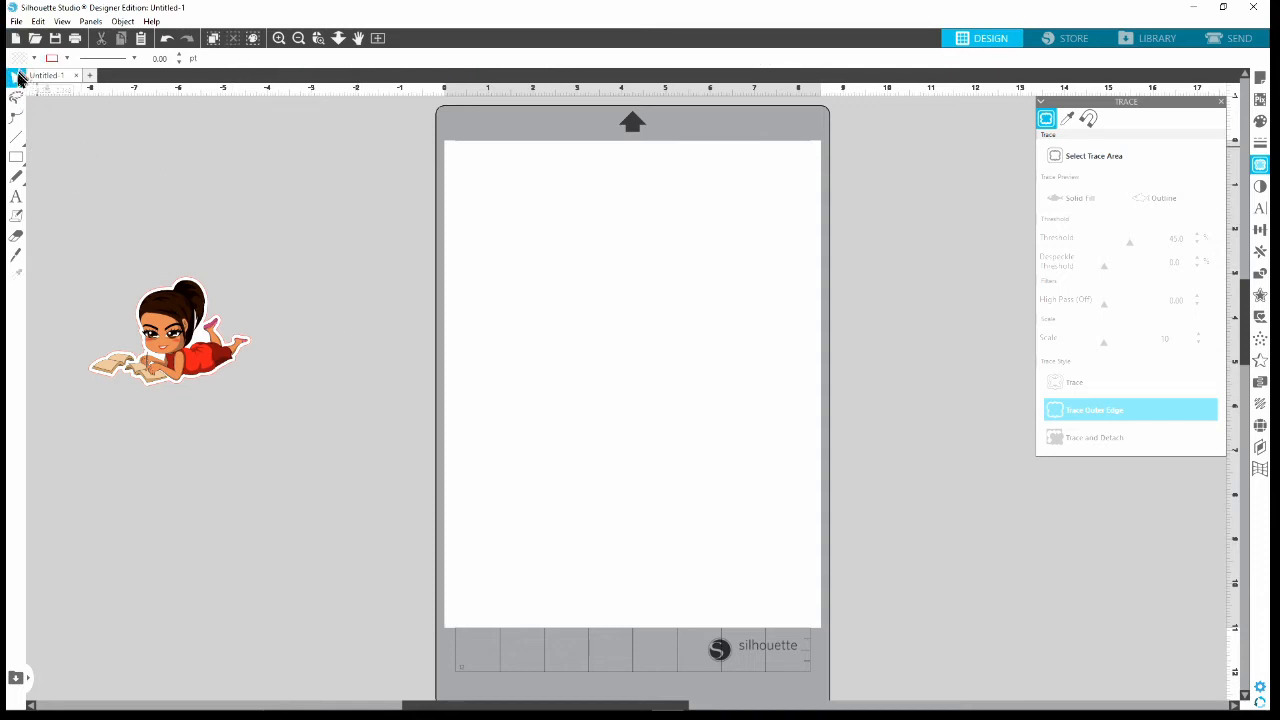
Draw a rounded rectangle about 4.99 by 6.26 in on the page and move it to about X 1.59, Y 2.19 in
mouse_move(18, 168)
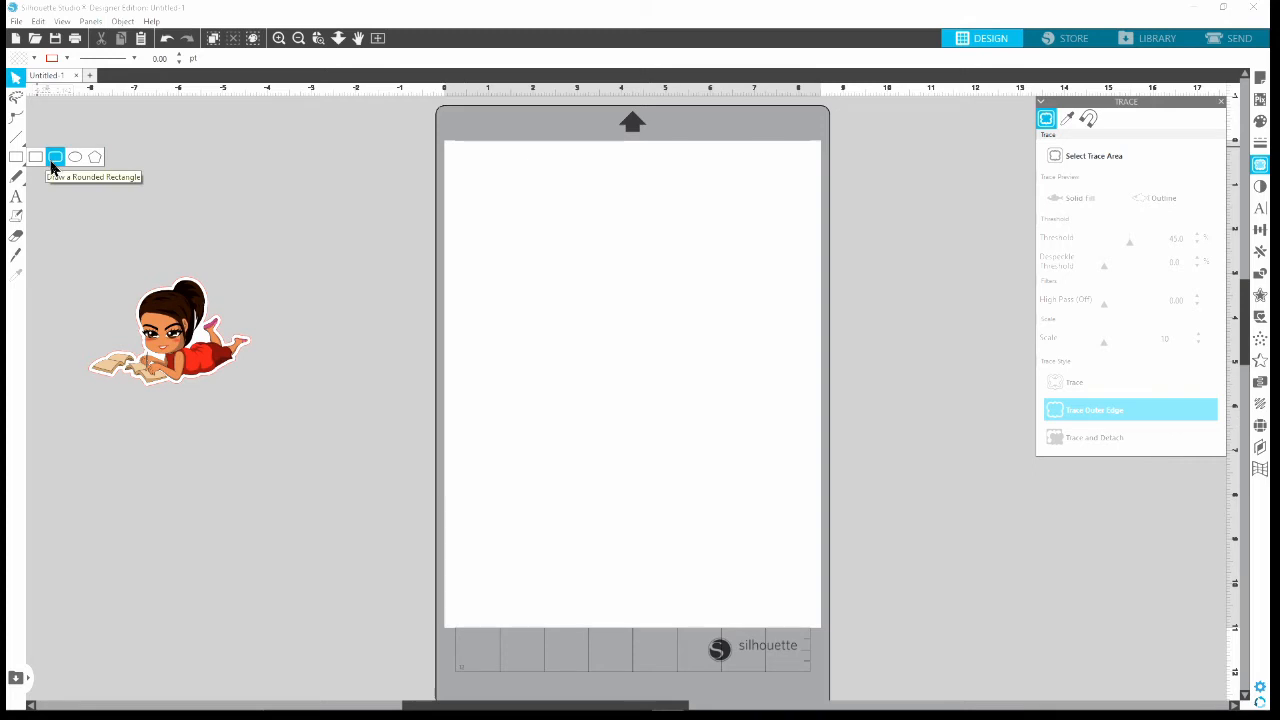
left_click(55, 160)
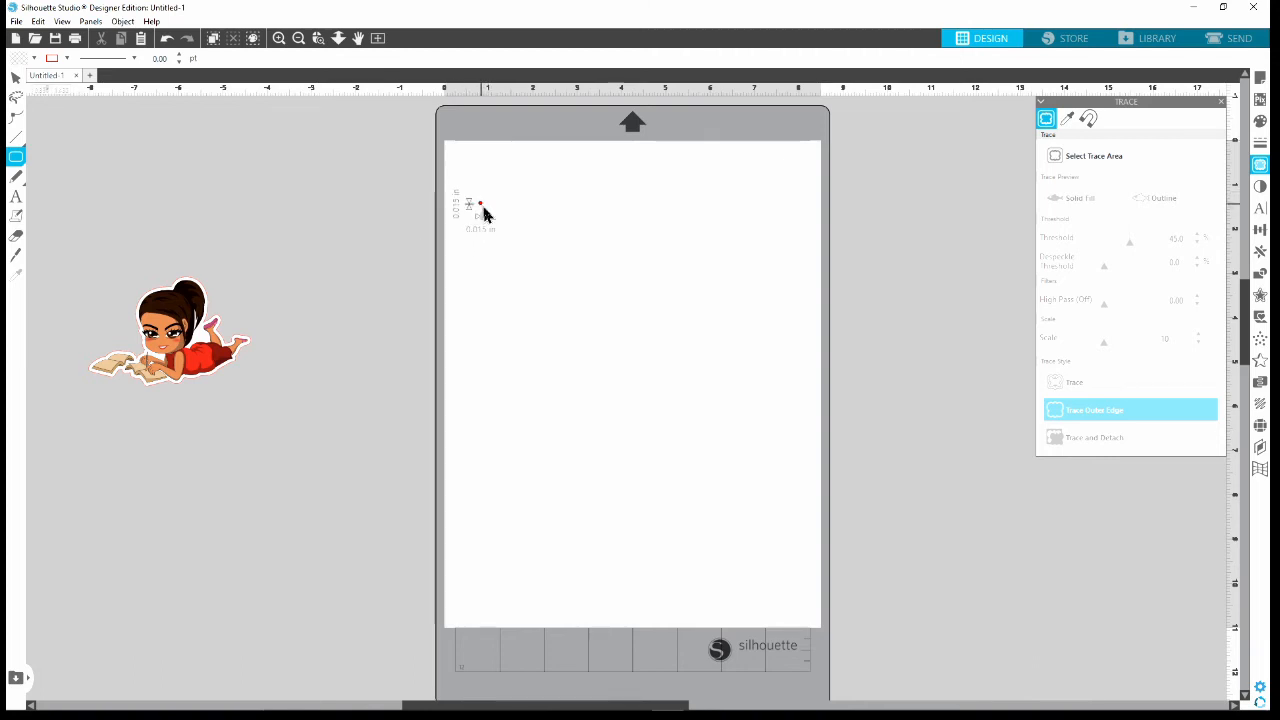
left_click_drag(483, 212, 705, 490)
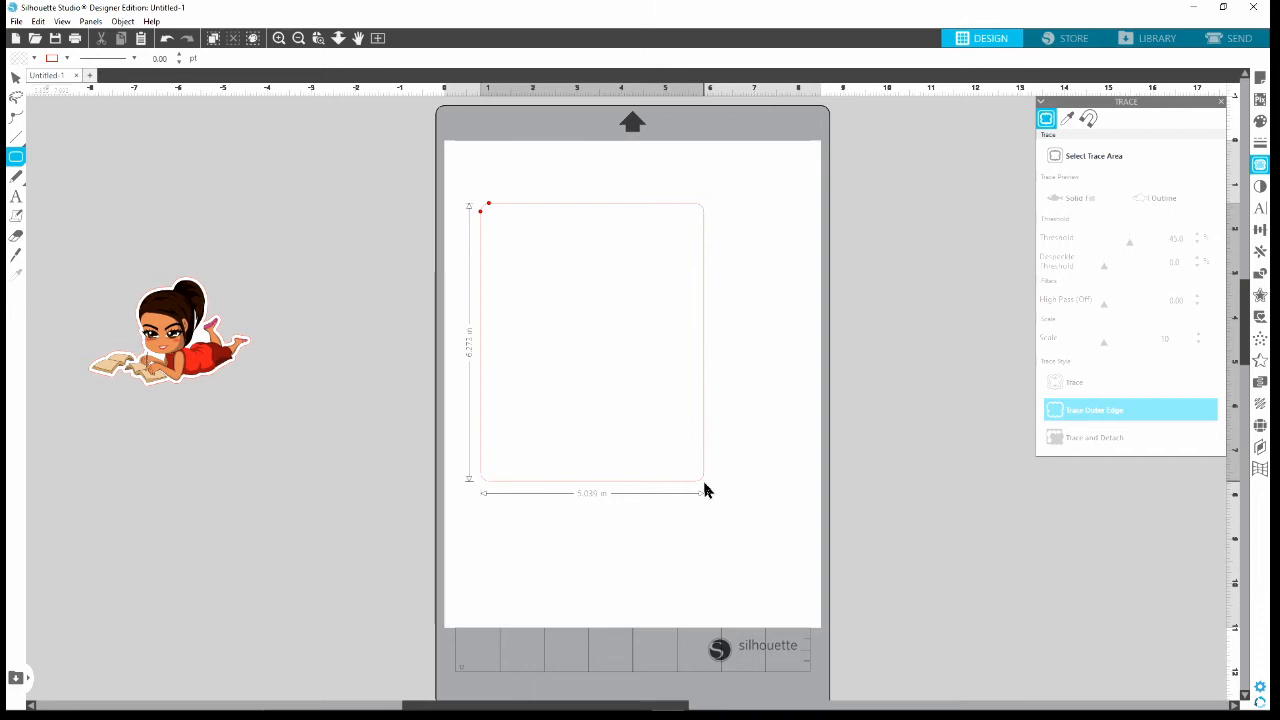
left_click_drag(704, 490, 701, 479)
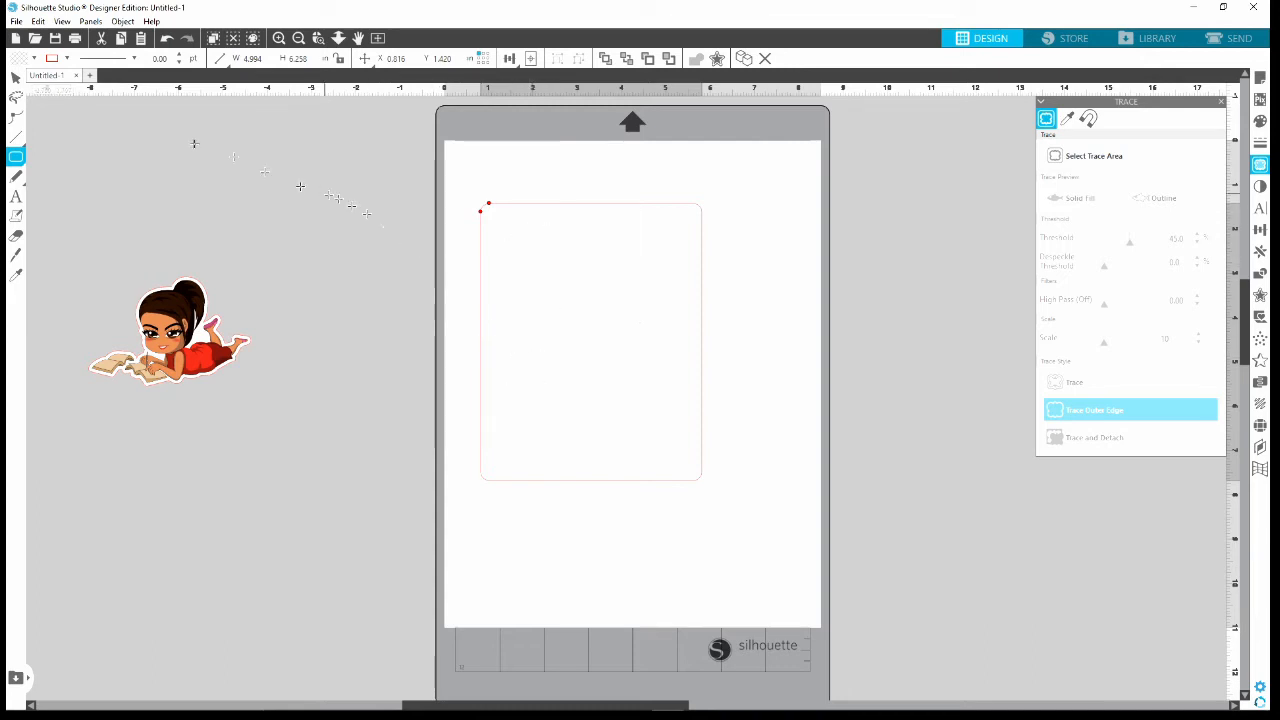
left_click(17, 82)
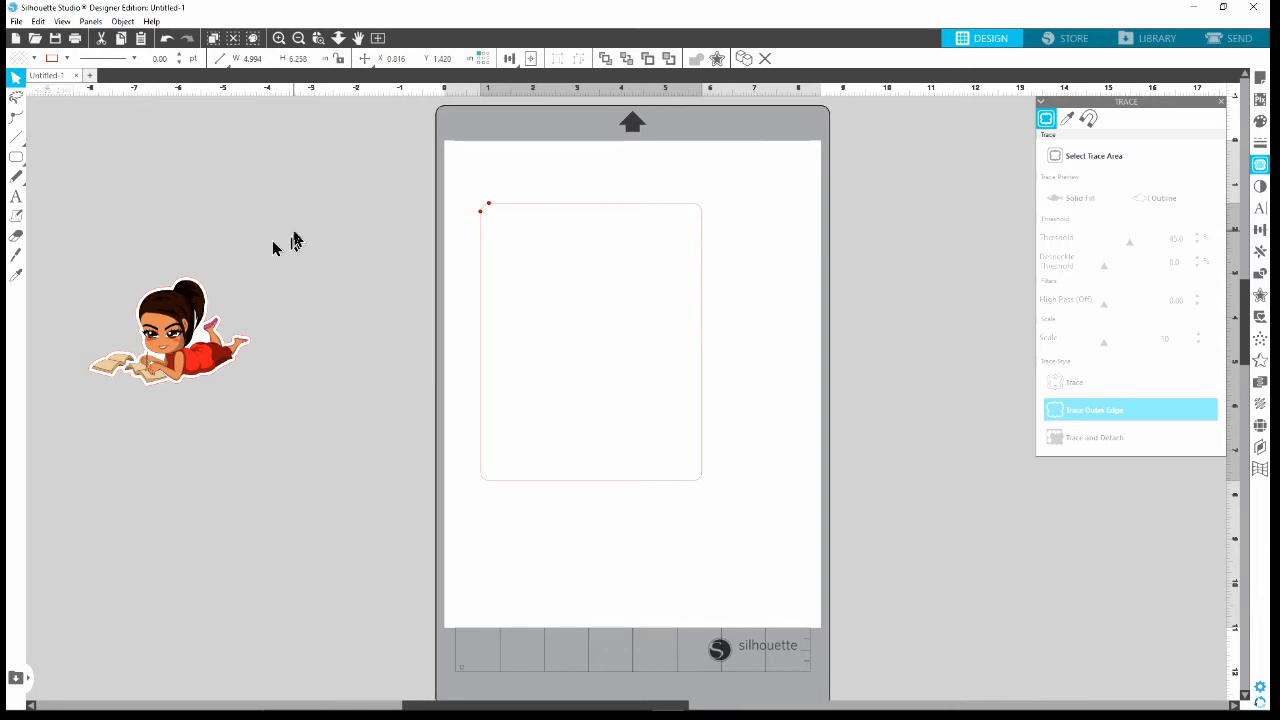
left_click(653, 480)
left_click_drag(653, 480, 686, 517)
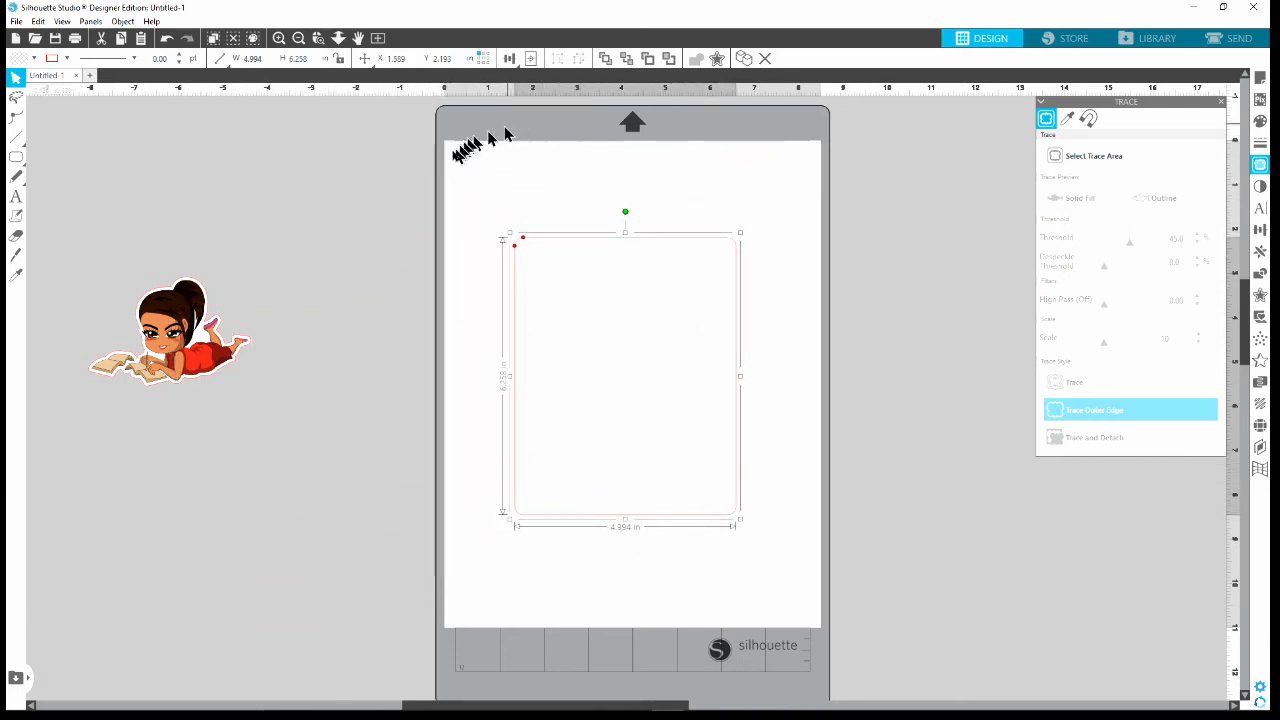
left_click(491, 591)
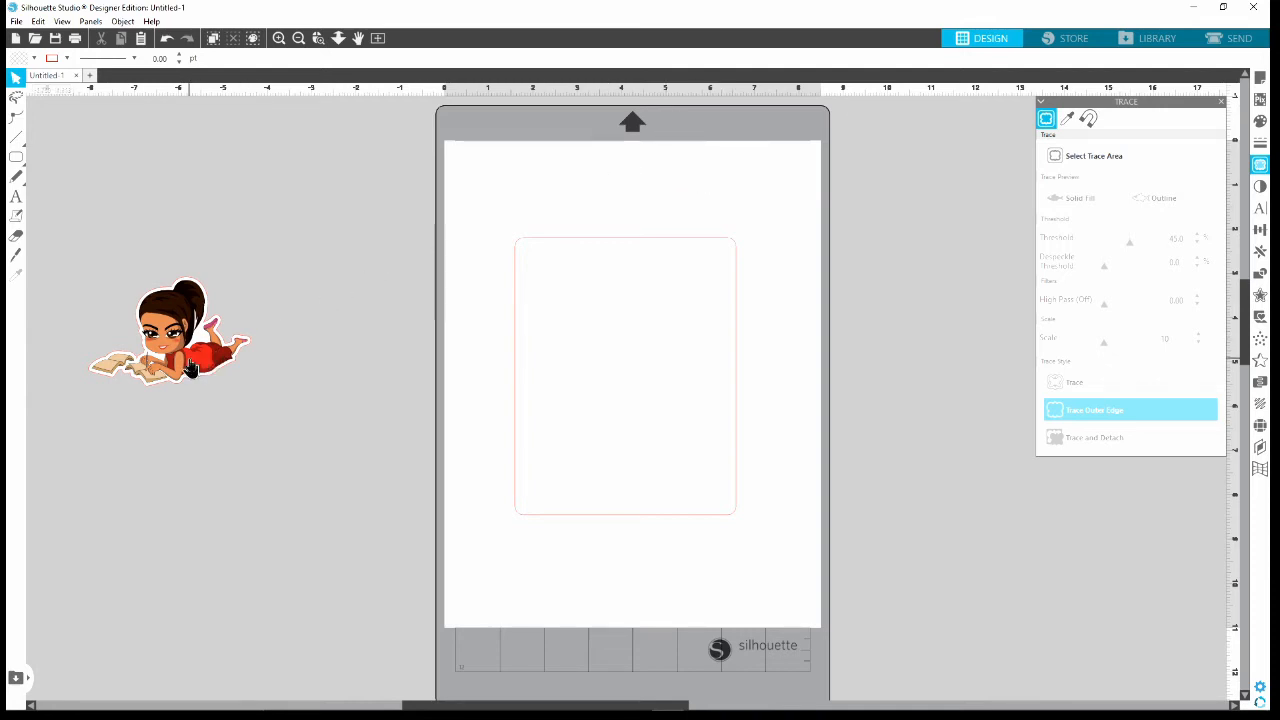
Place the sticker inside the rounded rectangle, and move it back off the page
mouse_move(200, 365)
left_mouse_down()
mouse_move(283, 328)
mouse_move(550, 322)
mouse_move(600, 358)
mouse_move(634, 370)
mouse_move(635, 357)
left_mouse_up()
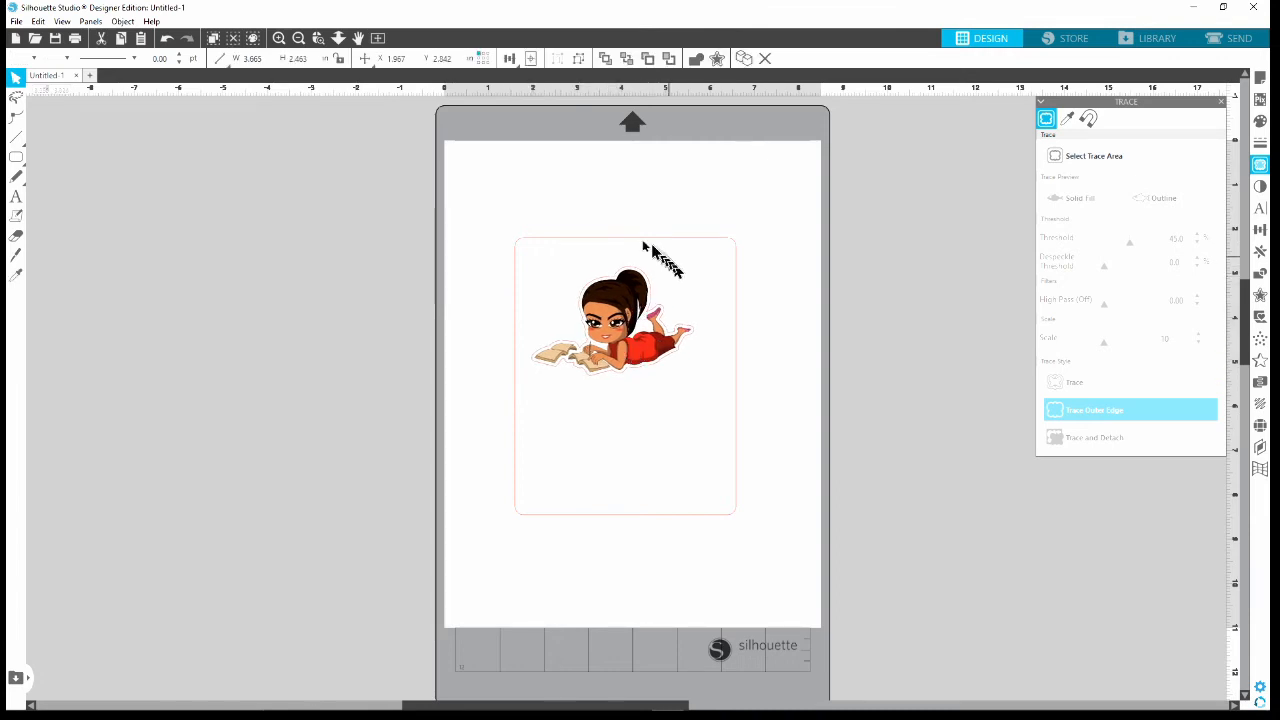
left_click(607, 404)
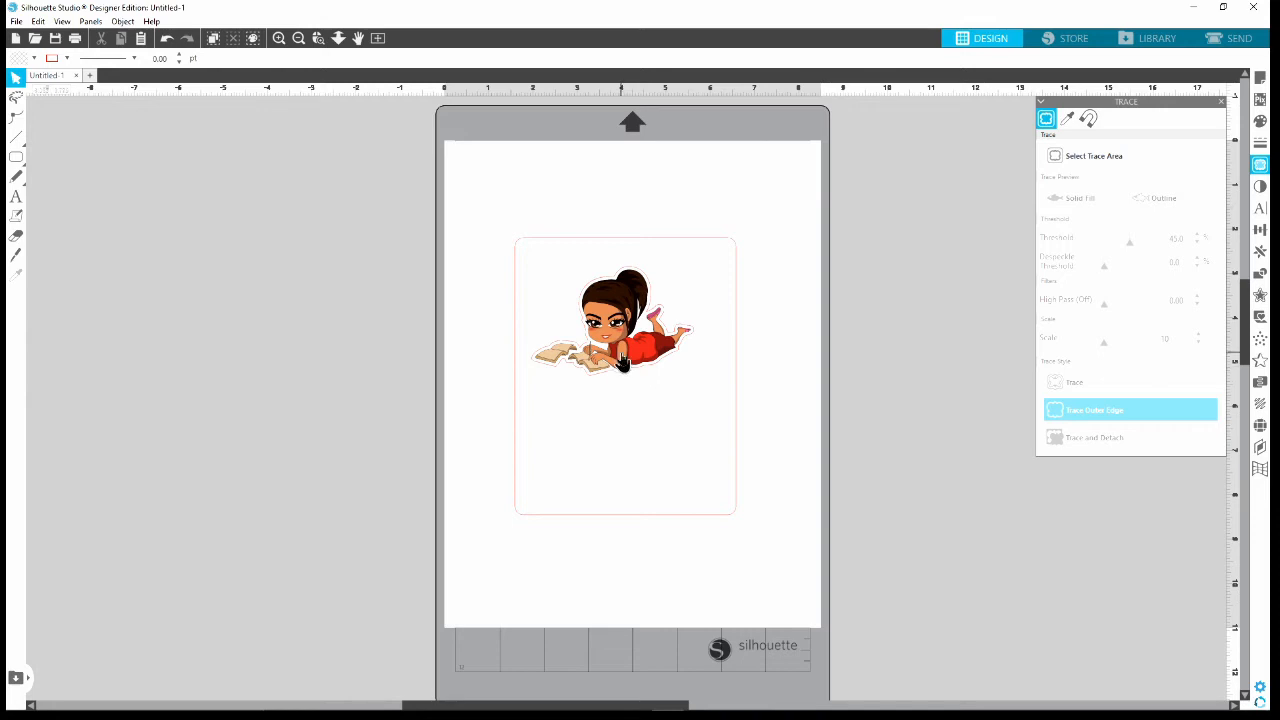
left_click_drag(636, 377, 290, 376)
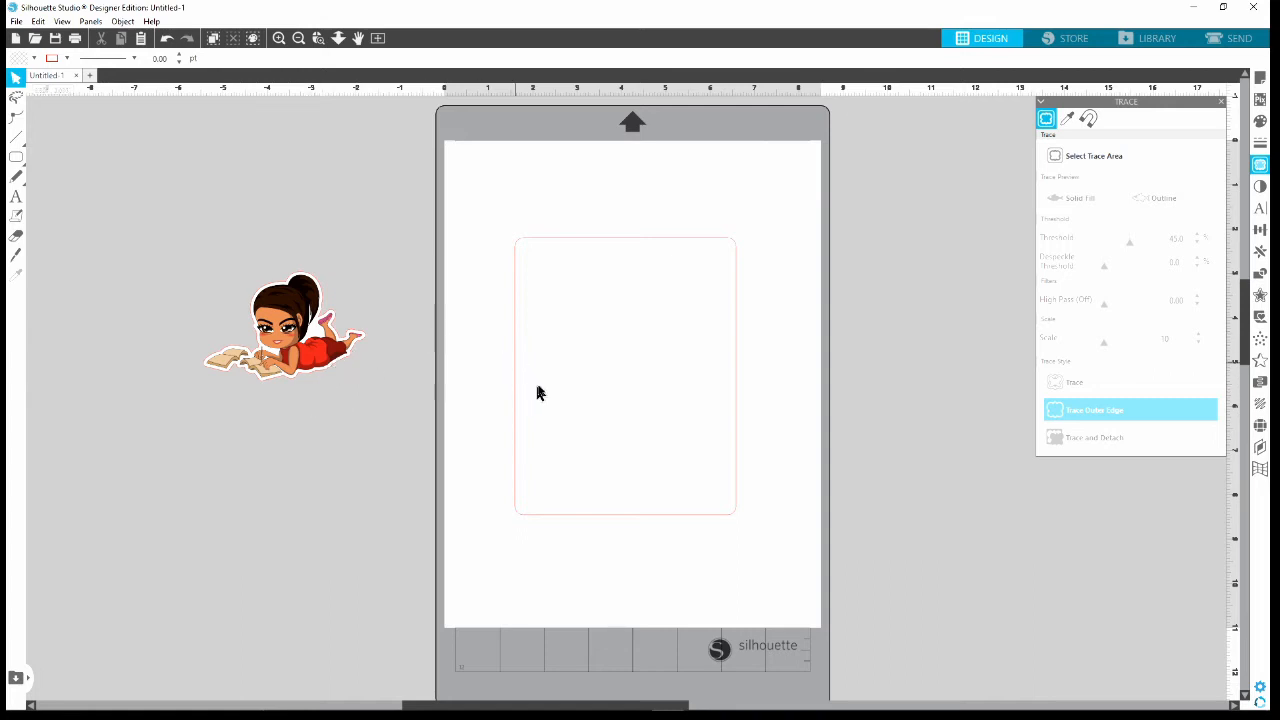
Reposition the rounded rectangle to about X 1.41, Y 1.97 in, and shift the sticker slightly farther from the page
mouse_move(604, 246)
left_mouse_down()
mouse_move(625, 246)
mouse_move(595, 234)
mouse_move(601, 284)
mouse_move(600, 249)
left_mouse_up()
left_click(588, 248)
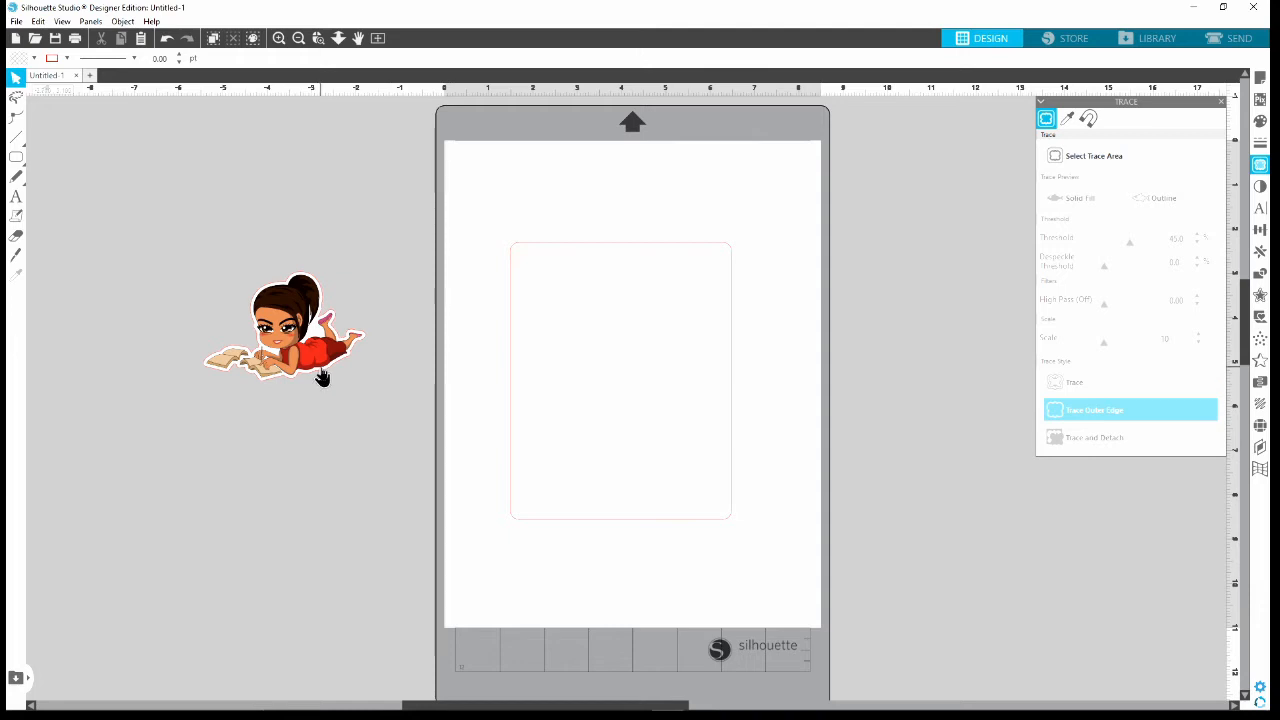
left_click_drag(324, 378, 302, 377)
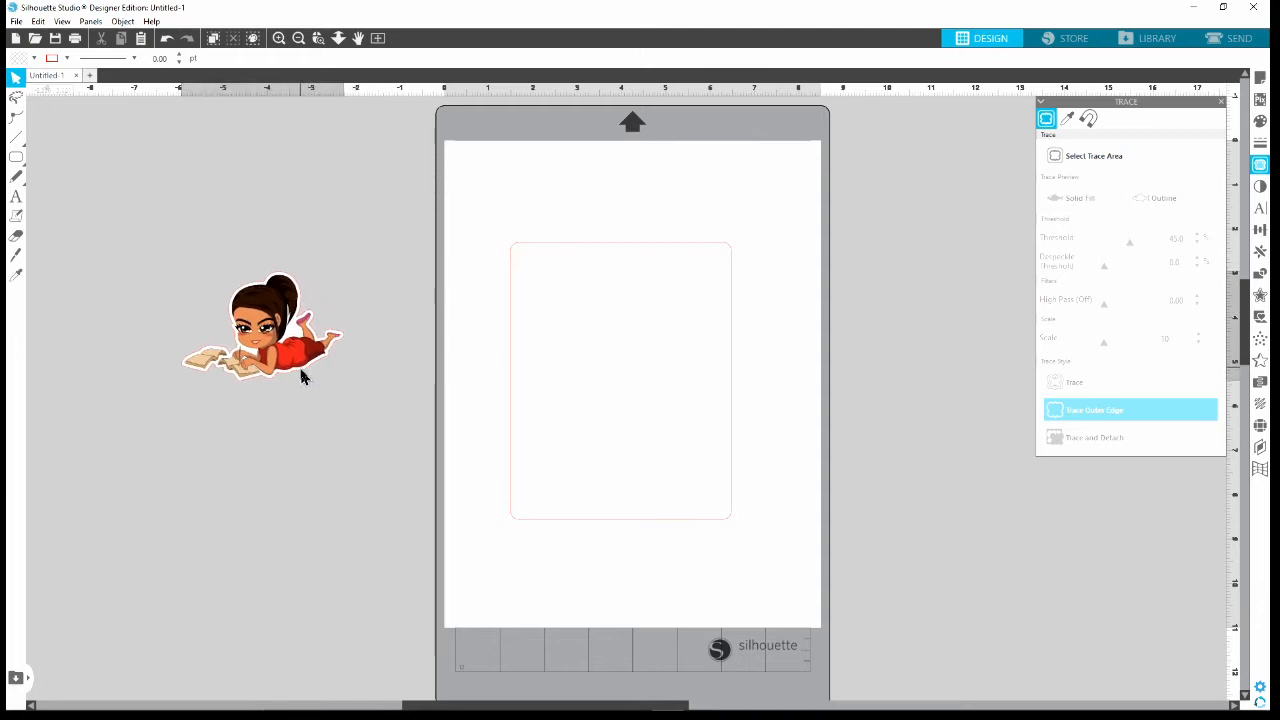
left_click(726, 527)
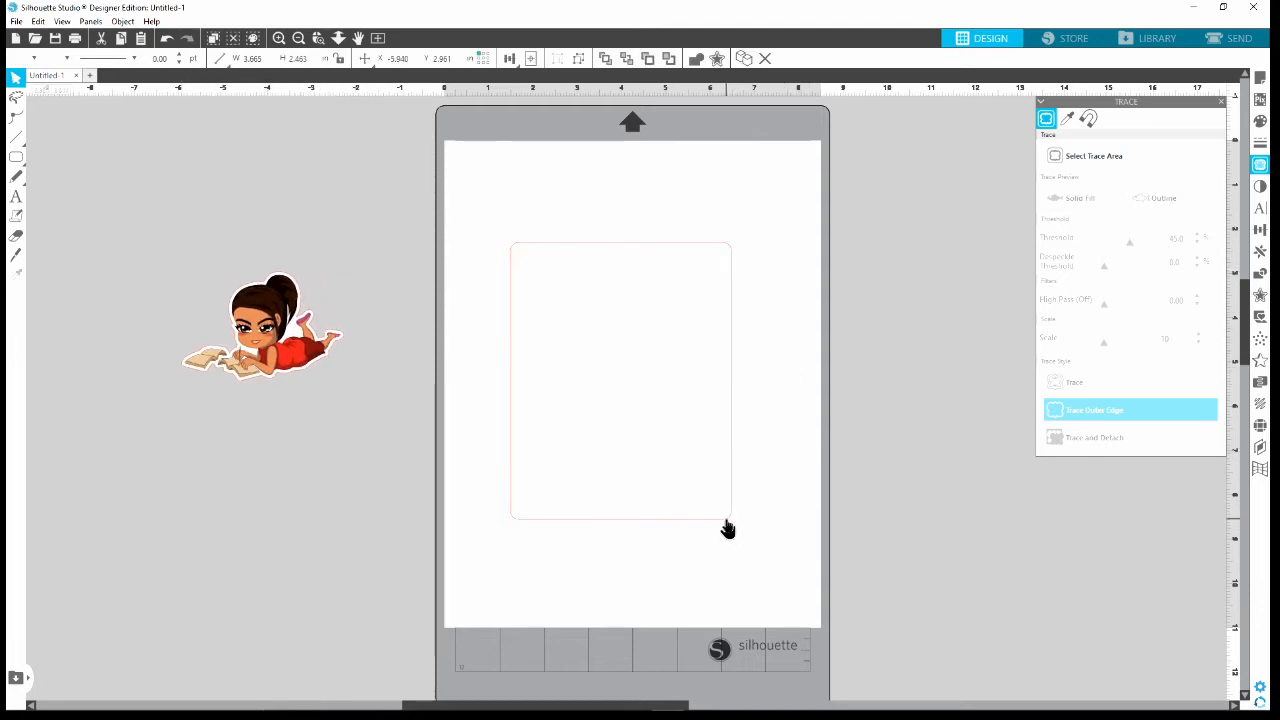
mouse_move(727, 526)
left_mouse_down()
mouse_move(737, 509)
mouse_move(712, 515)
mouse_move(724, 508)
left_mouse_up()
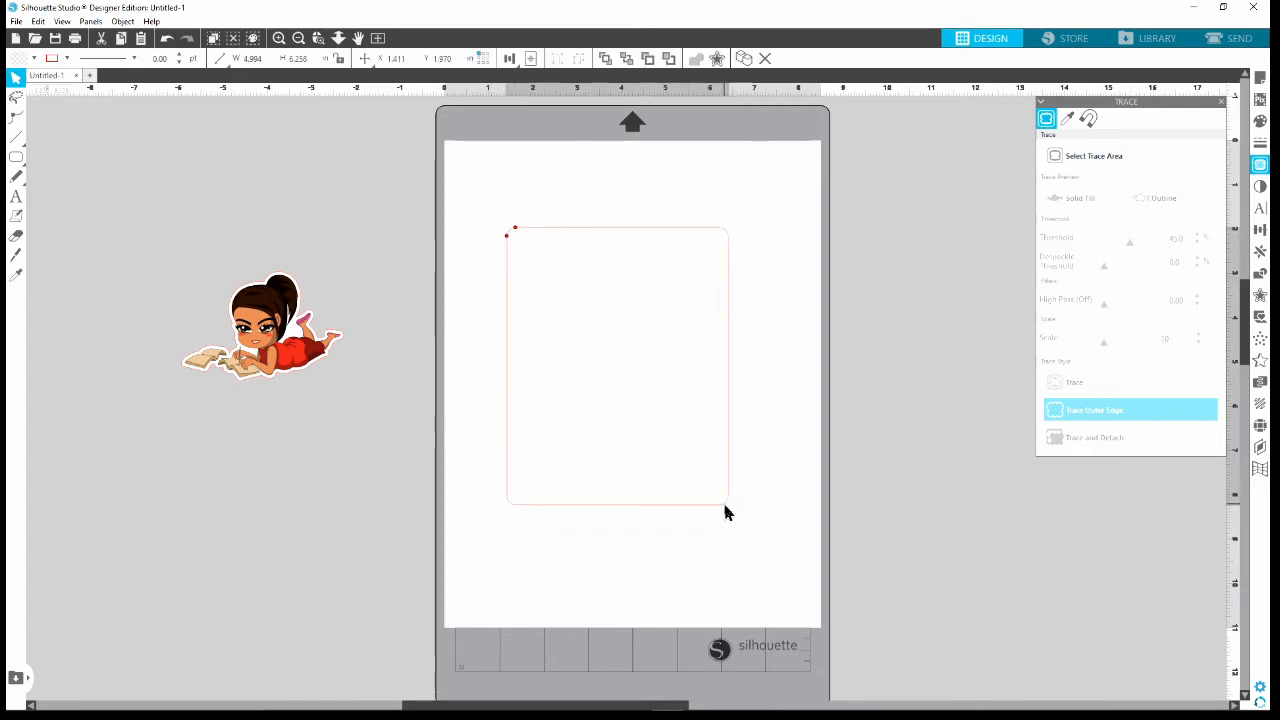
left_click(724, 508)
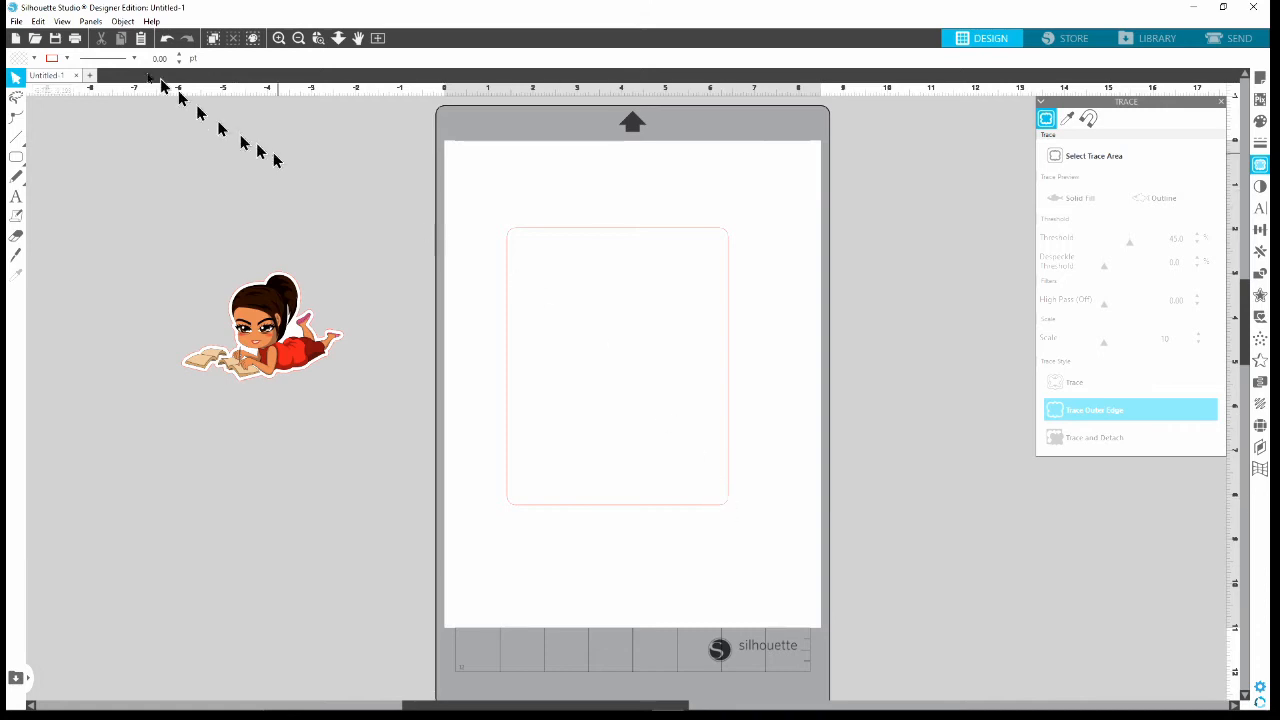
Change the rounded rectangle's line color to blue
left_click(66, 60)
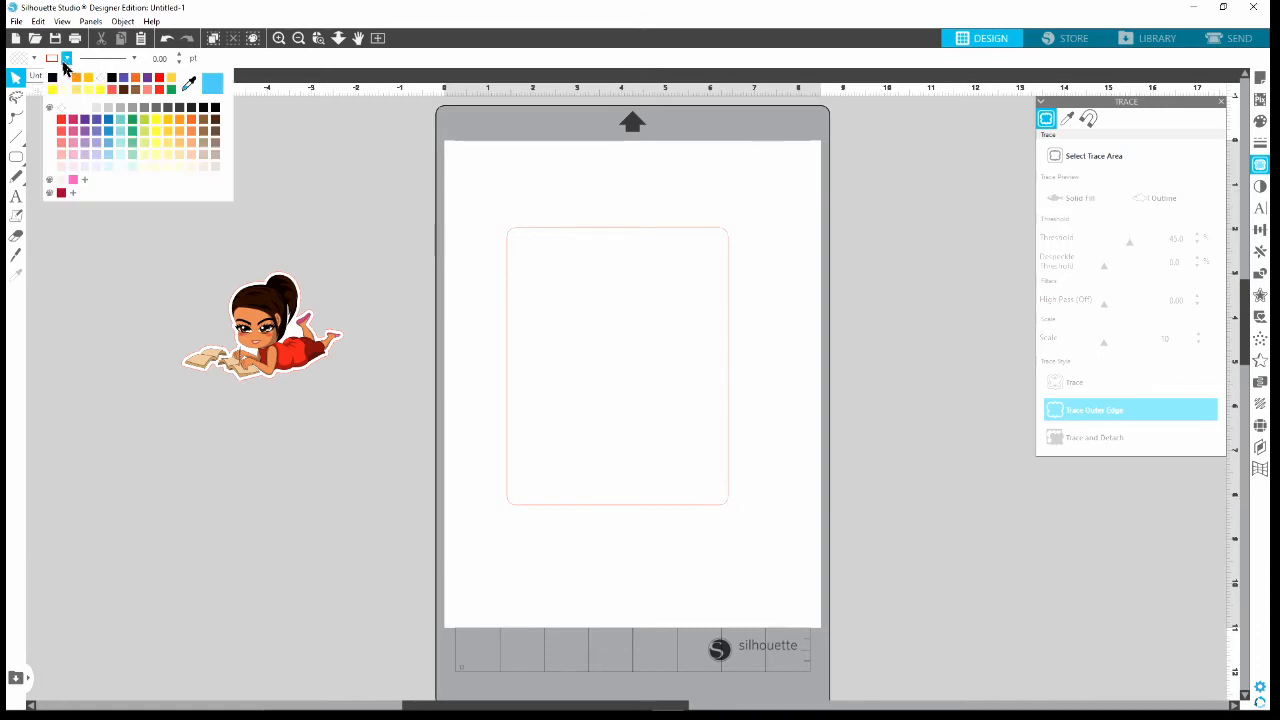
left_click(109, 125)
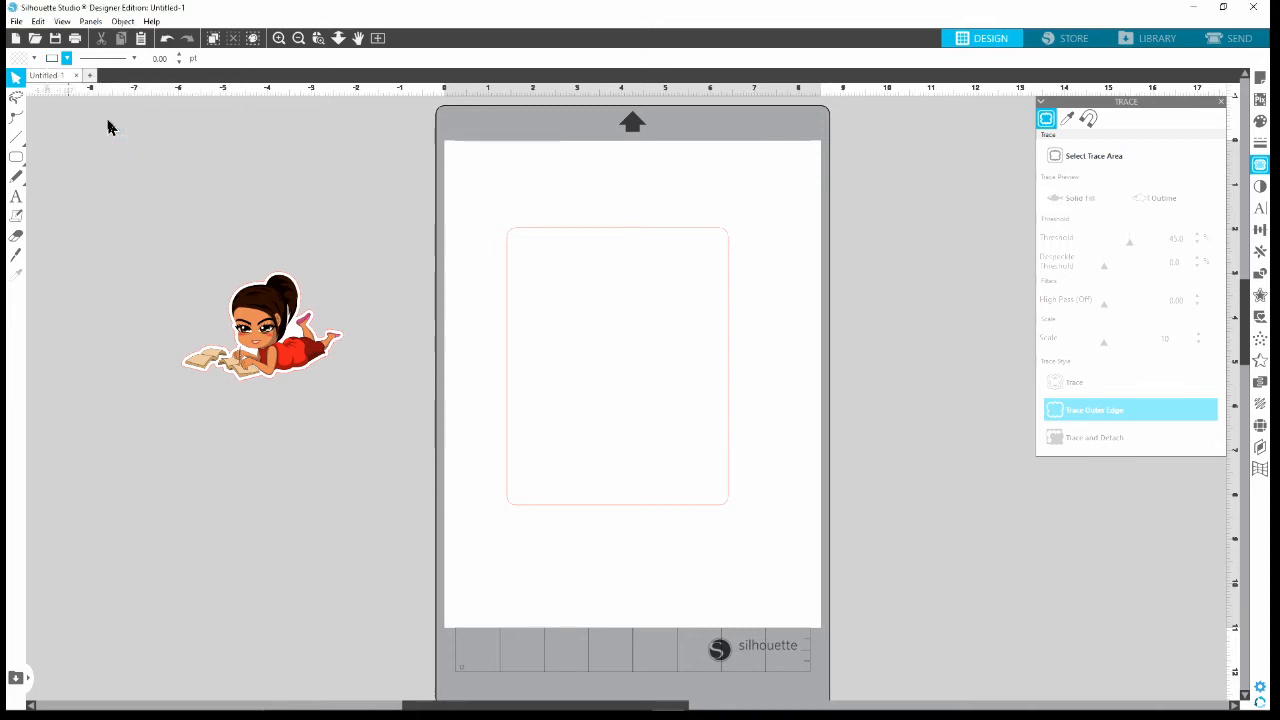
left_click(594, 236)
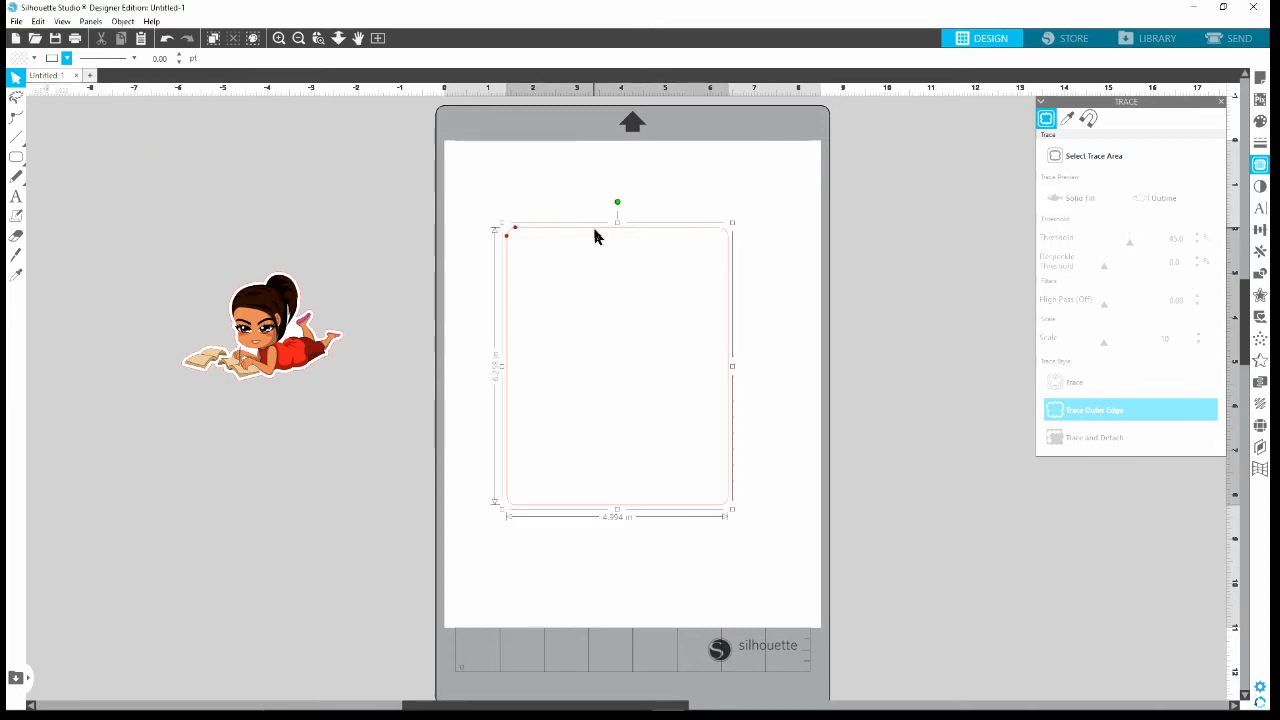
left_click(67, 59)
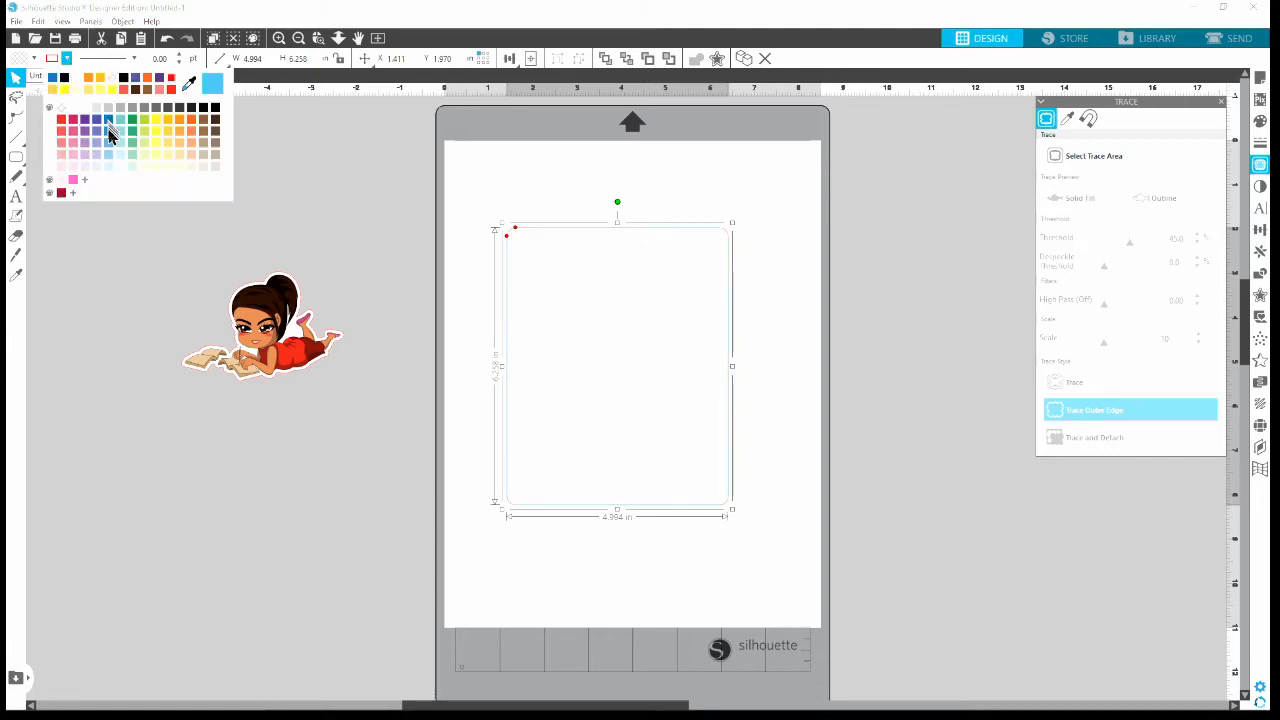
left_click(109, 127)
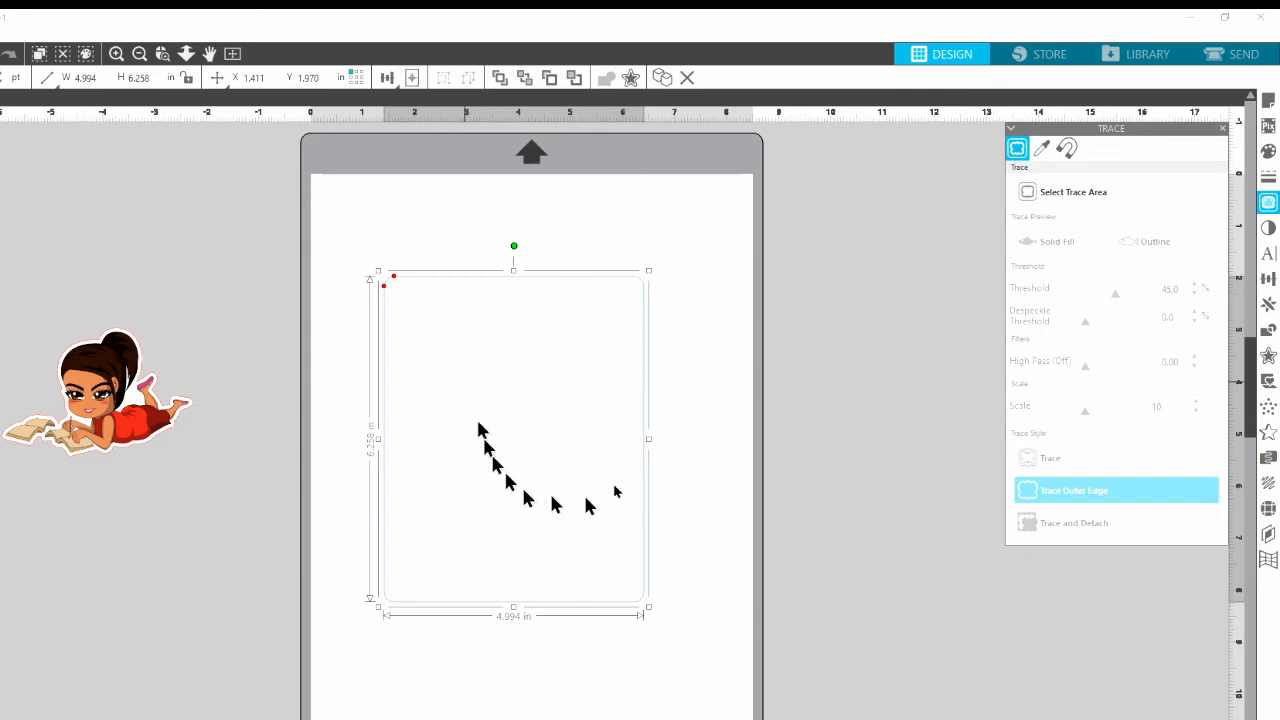
left_click(644, 610)
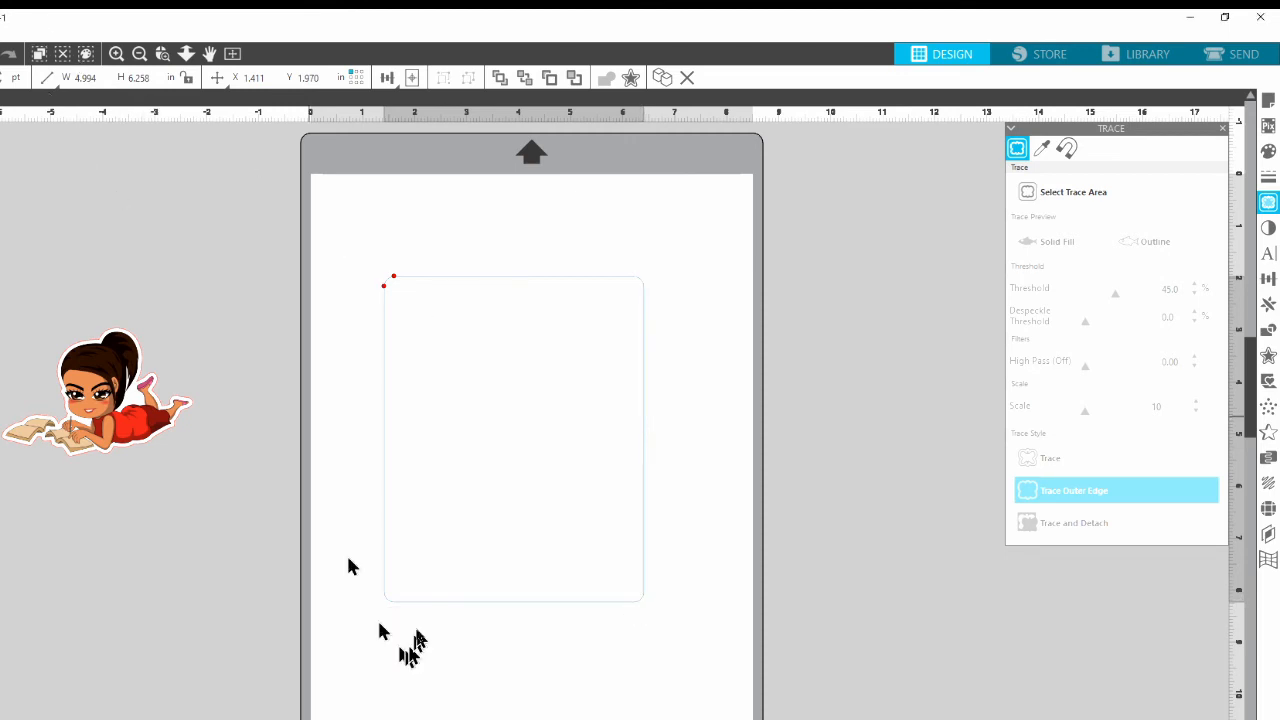
left_click(405, 600)
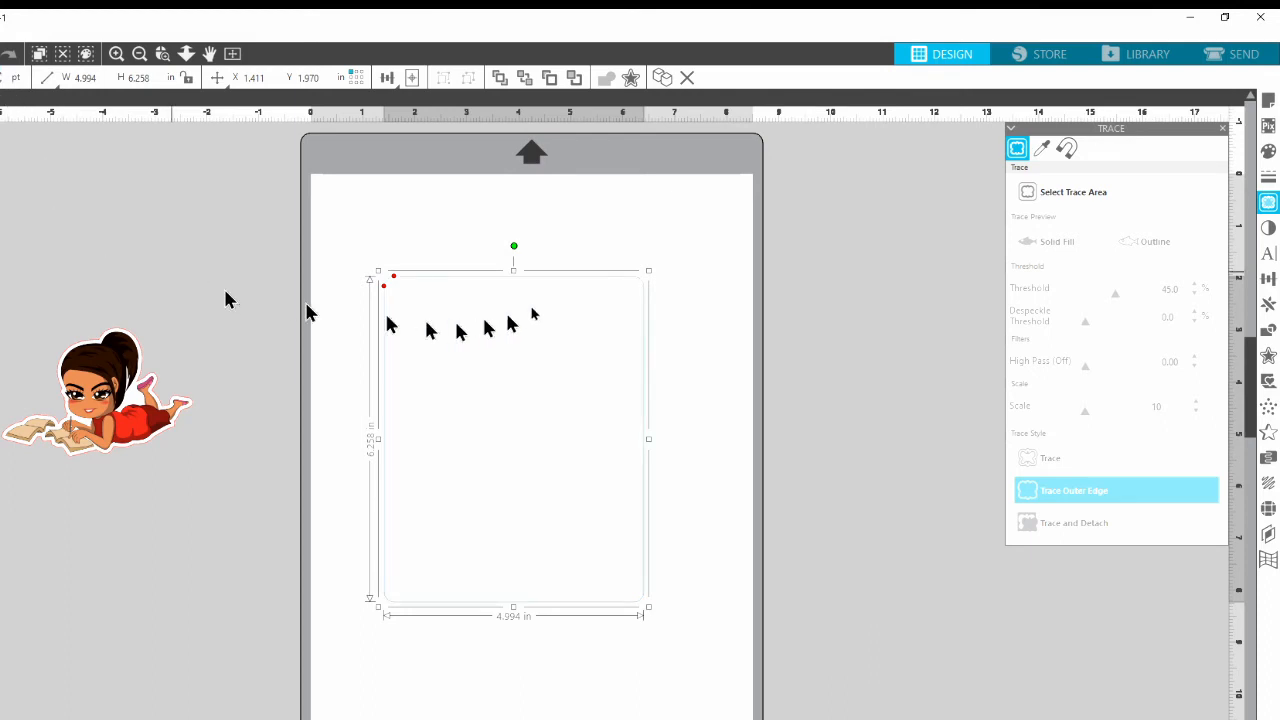
left_click(686, 249)
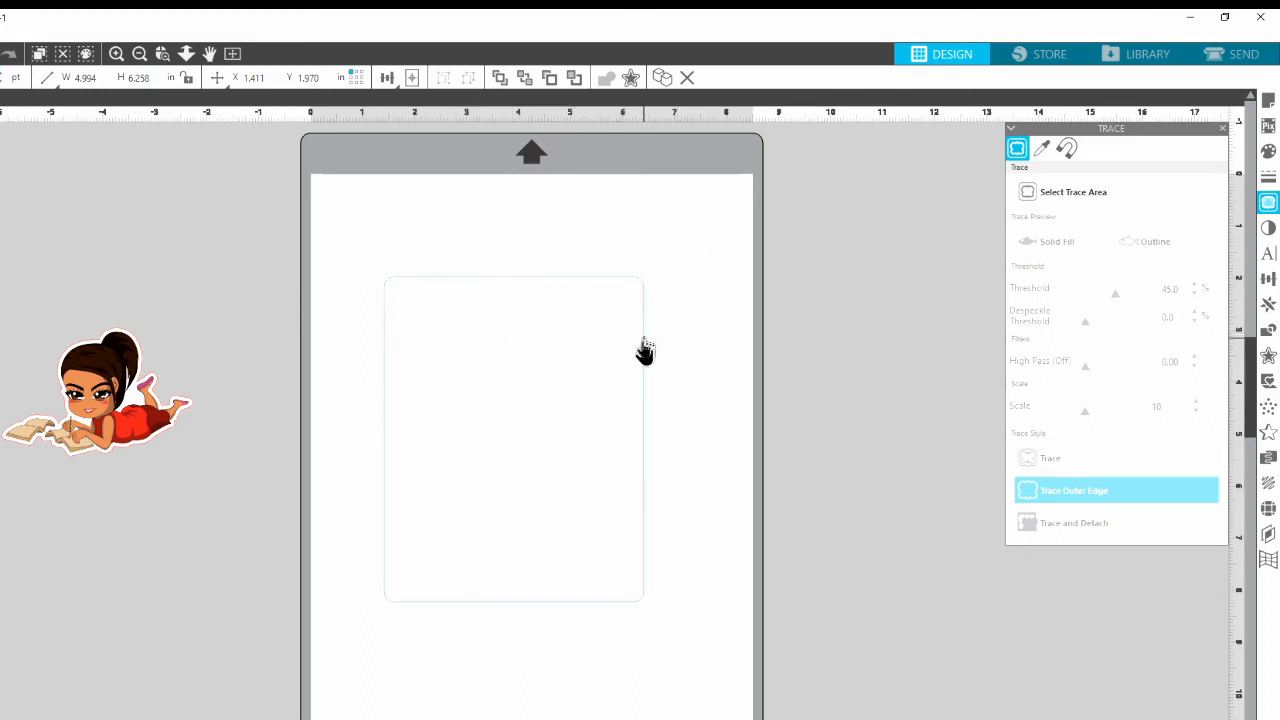
left_click(406, 285)
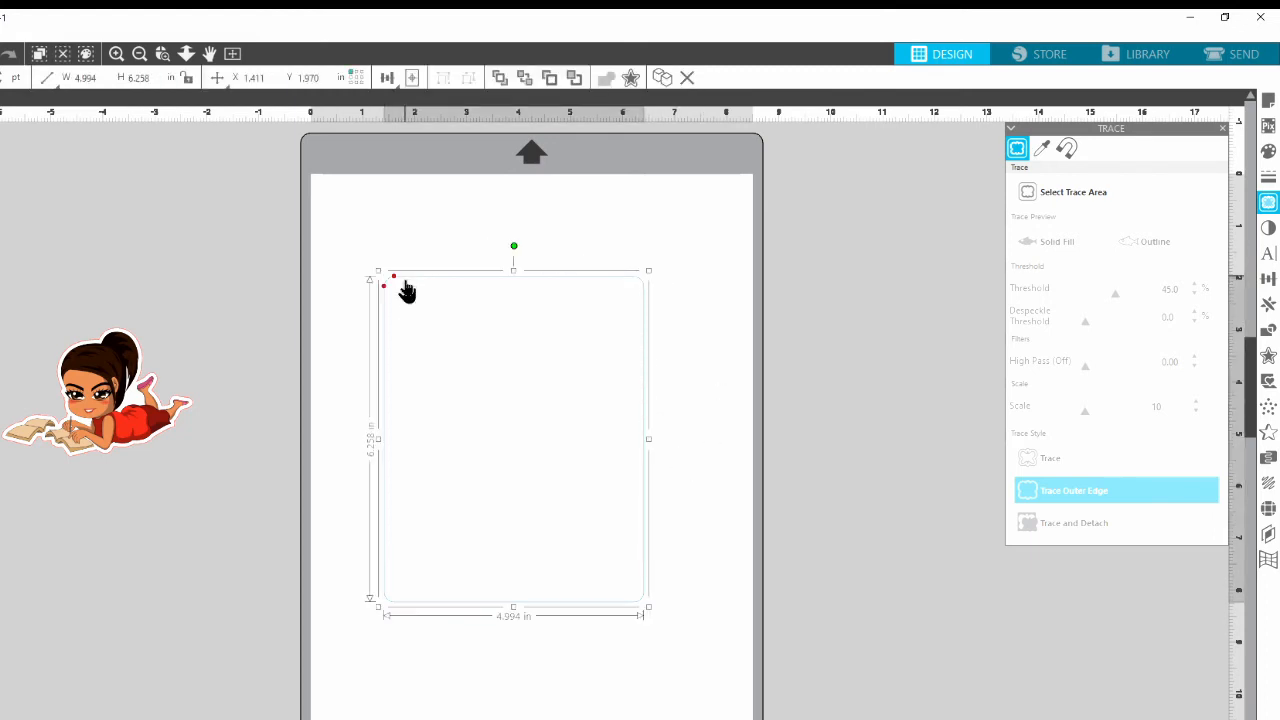
left_click(677, 333)
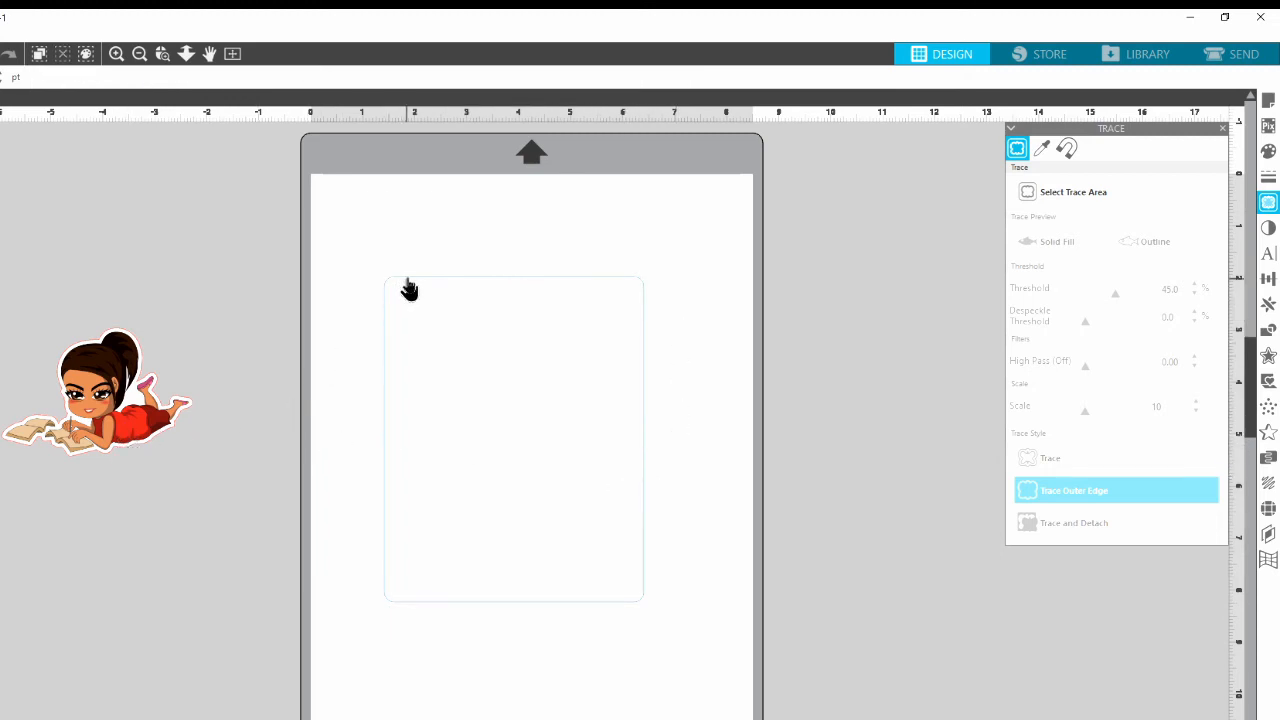
Reposition the blue rounded rectangle to about X 1.60, Y 2.06 in and the sticker to about X -5.87, Y 3.14 in
left_click_drag(408, 289, 416, 289)
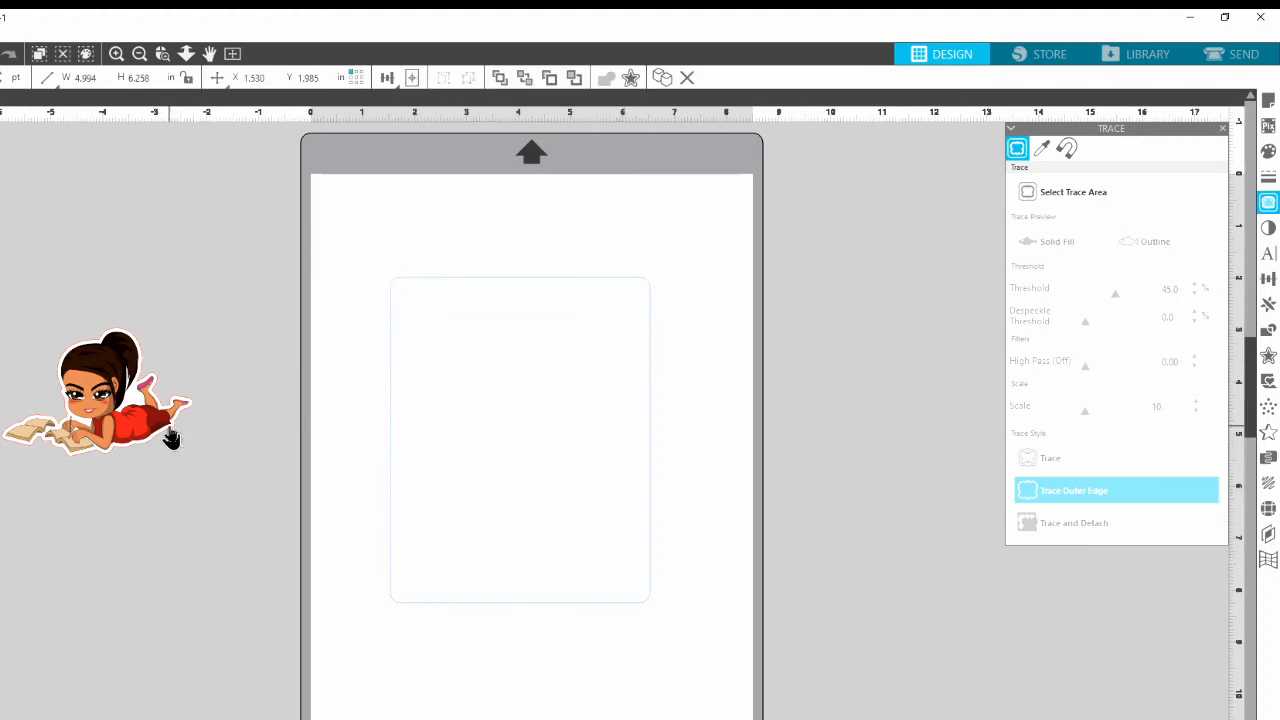
mouse_move(175, 434)
left_mouse_down()
mouse_move(140, 445)
mouse_move(166, 437)
left_mouse_up()
left_click(185, 457)
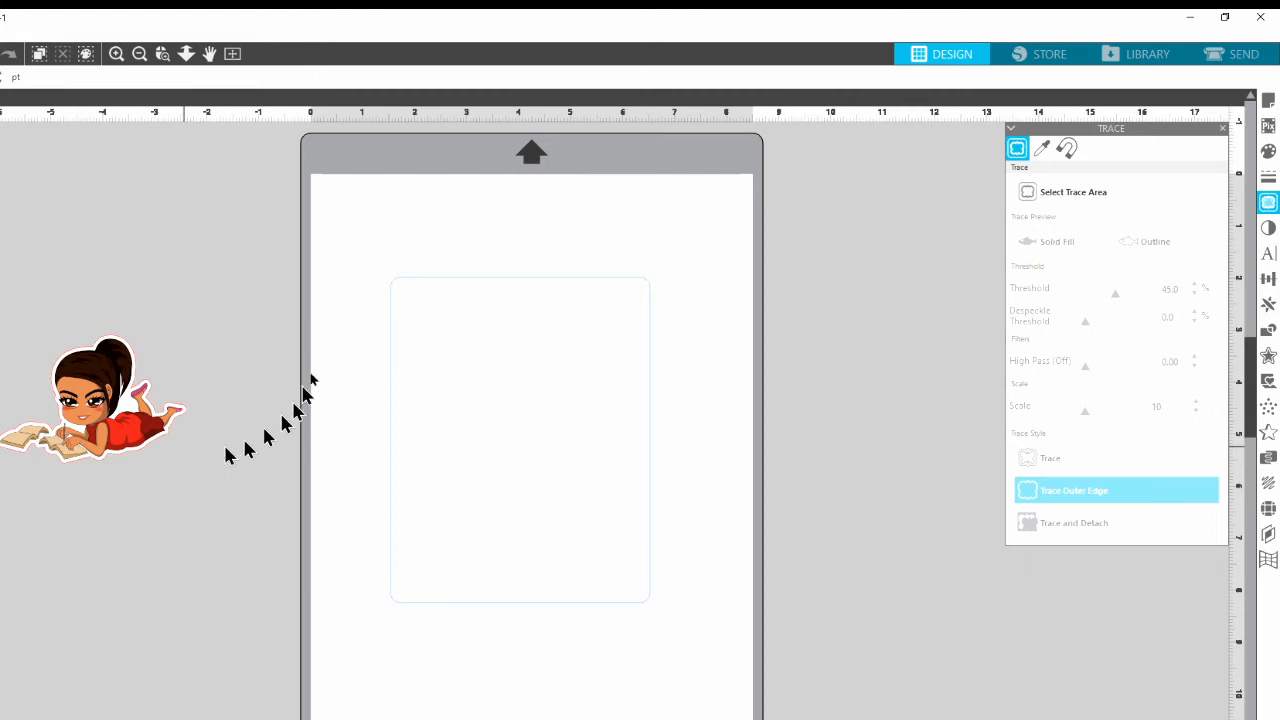
mouse_move(122, 422)
left_mouse_down()
mouse_move(175, 428)
mouse_move(130, 423)
left_mouse_up()
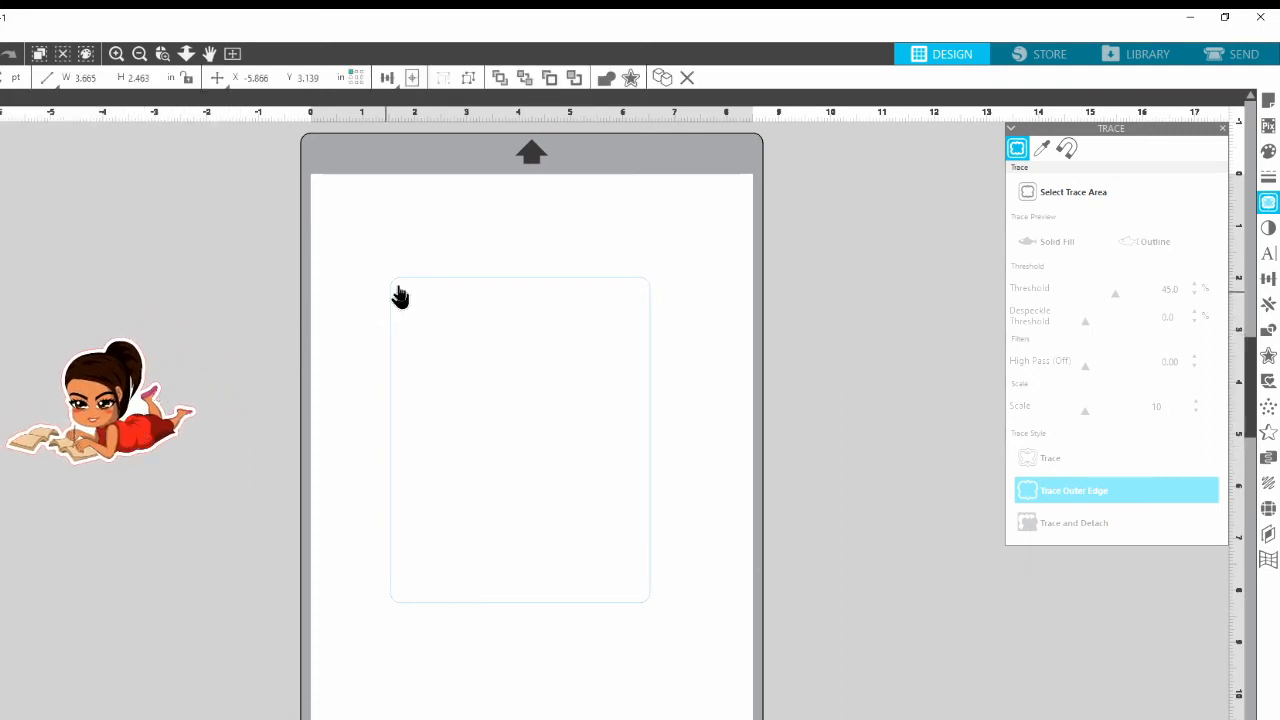
mouse_move(403, 287)
left_mouse_down()
mouse_move(424, 274)
mouse_move(397, 299)
left_mouse_up()
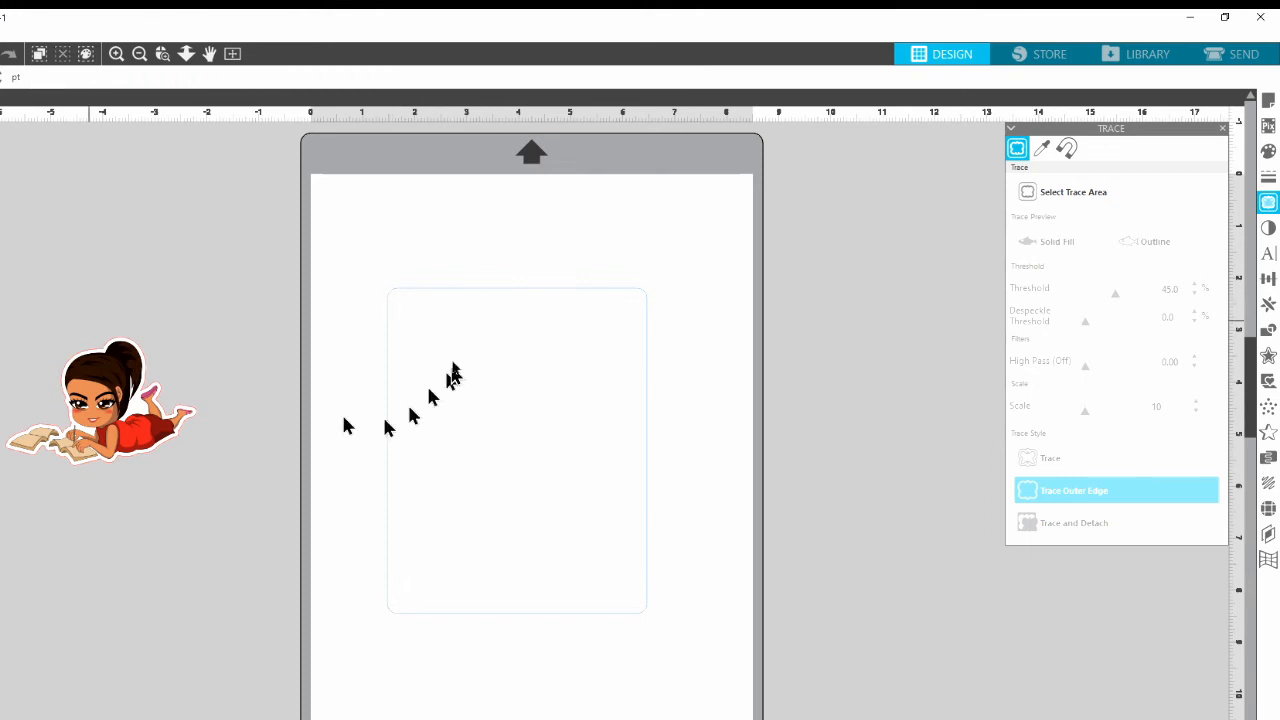
mouse_move(503, 297)
left_mouse_down()
mouse_move(523, 295)
mouse_move(514, 309)
mouse_move(510, 286)
left_mouse_up()
left_click(510, 286)
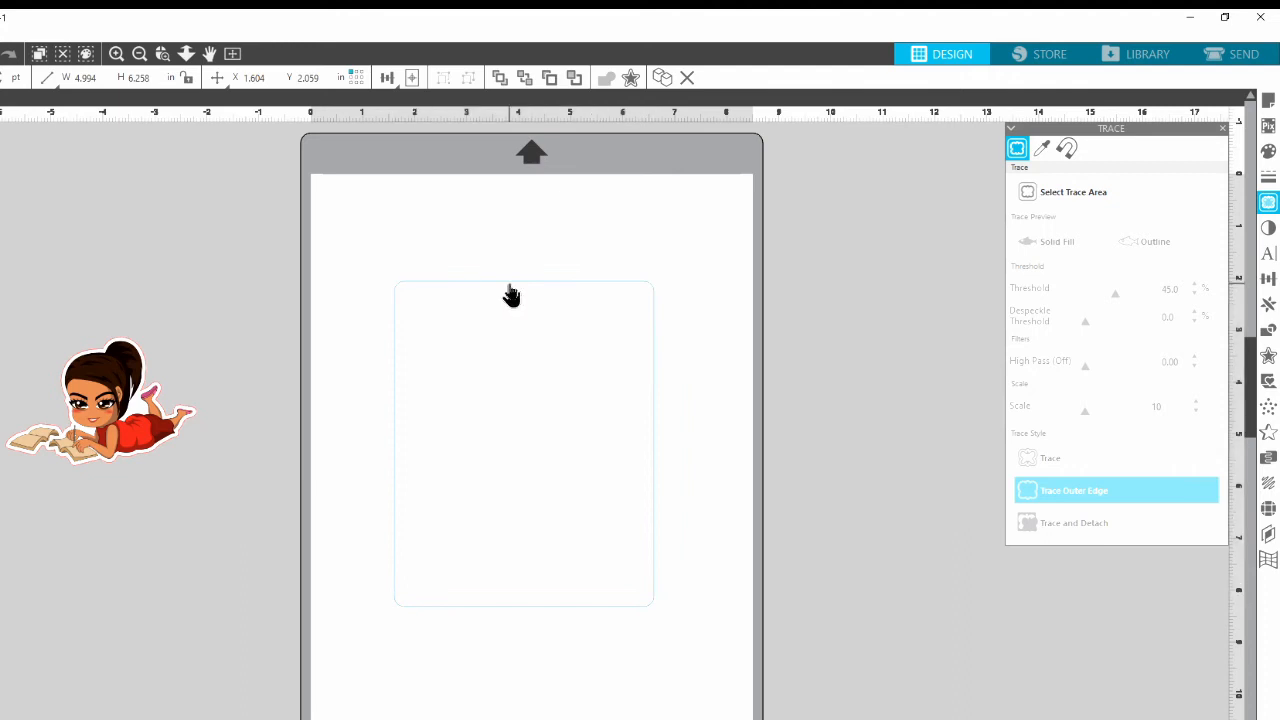
left_click(510, 294)
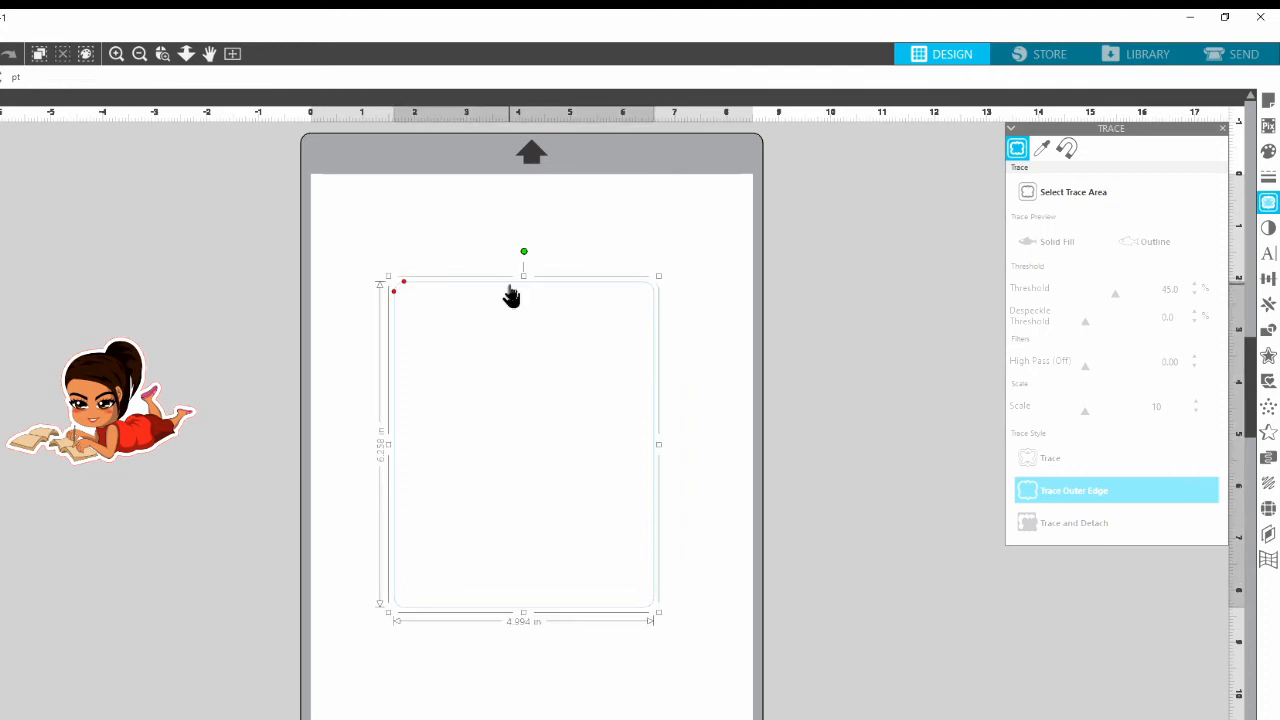
left_click(697, 362)
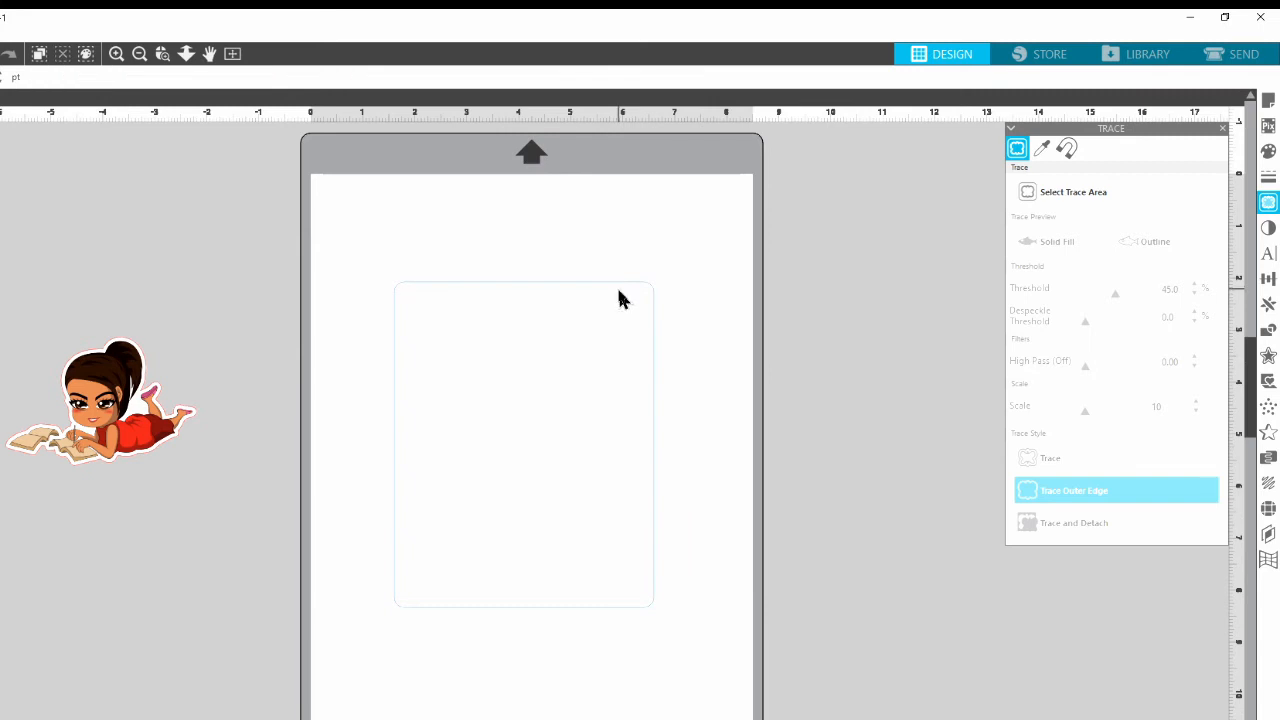
Move the sticker farther from the page, and insert the floral logo image from the Designs folder inside Design Files
mouse_move(120, 413)
left_mouse_down()
mouse_move(306, 432)
mouse_move(485, 365)
mouse_move(502, 371)
mouse_move(560, 550)
mouse_move(594, 570)
mouse_move(260, 466)
mouse_move(85, 470)
mouse_move(60, 432)
left_mouse_up()
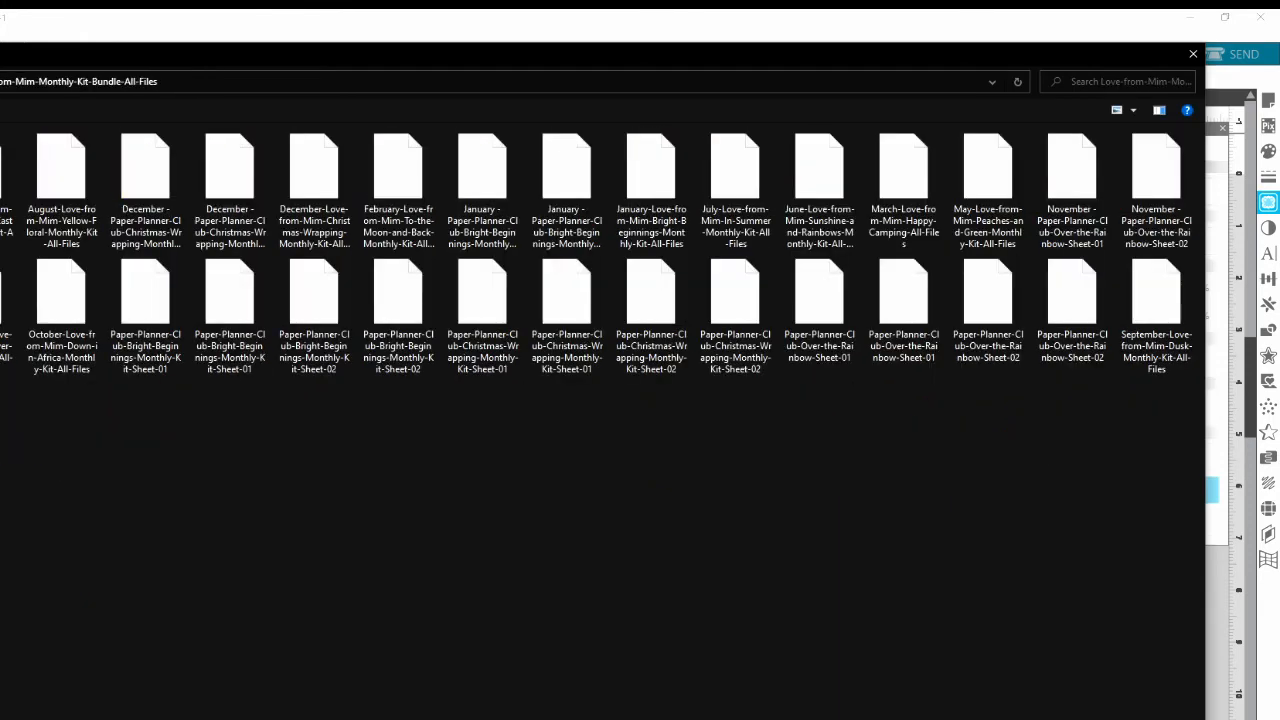
left_click(2, 172)
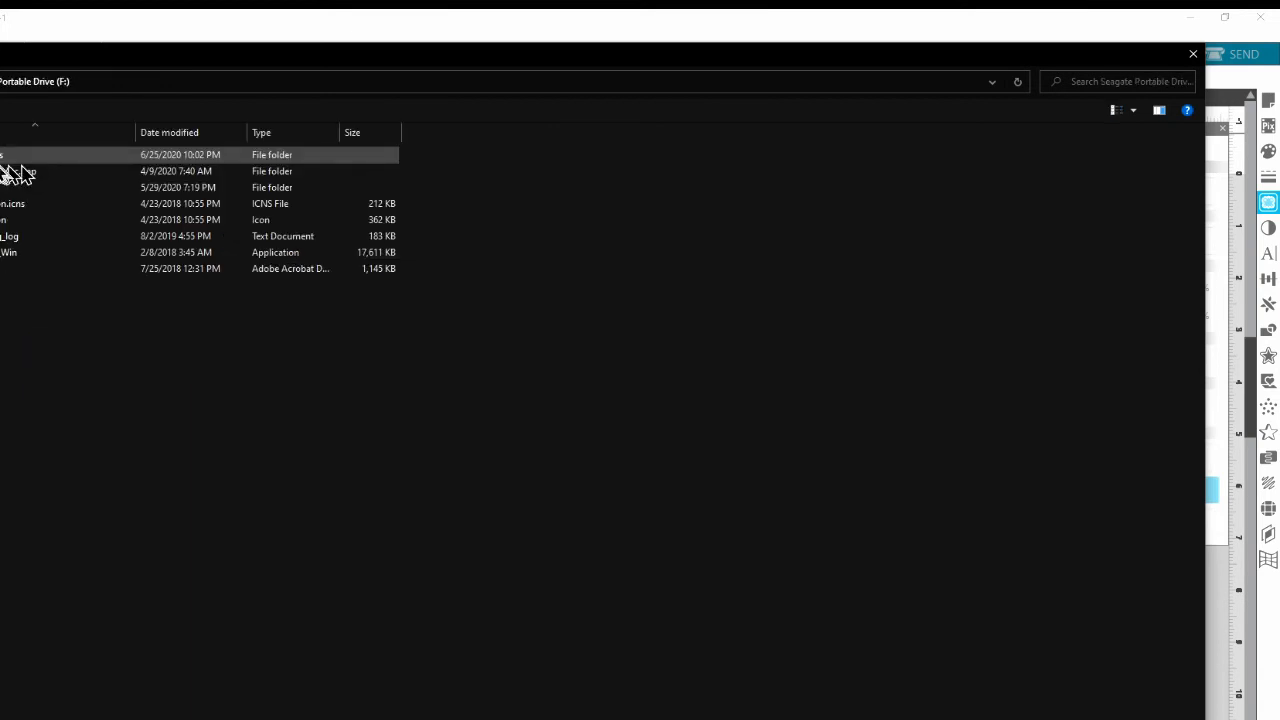
double_click(20, 174)
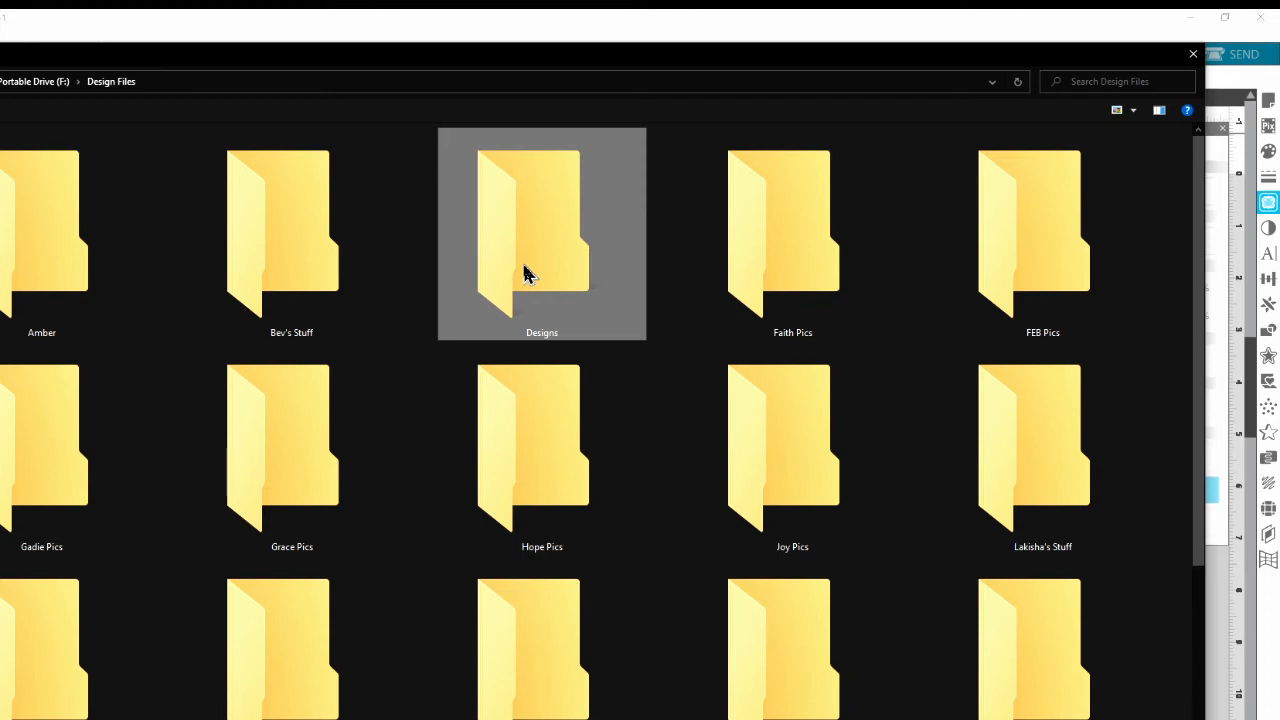
double_click(528, 275)
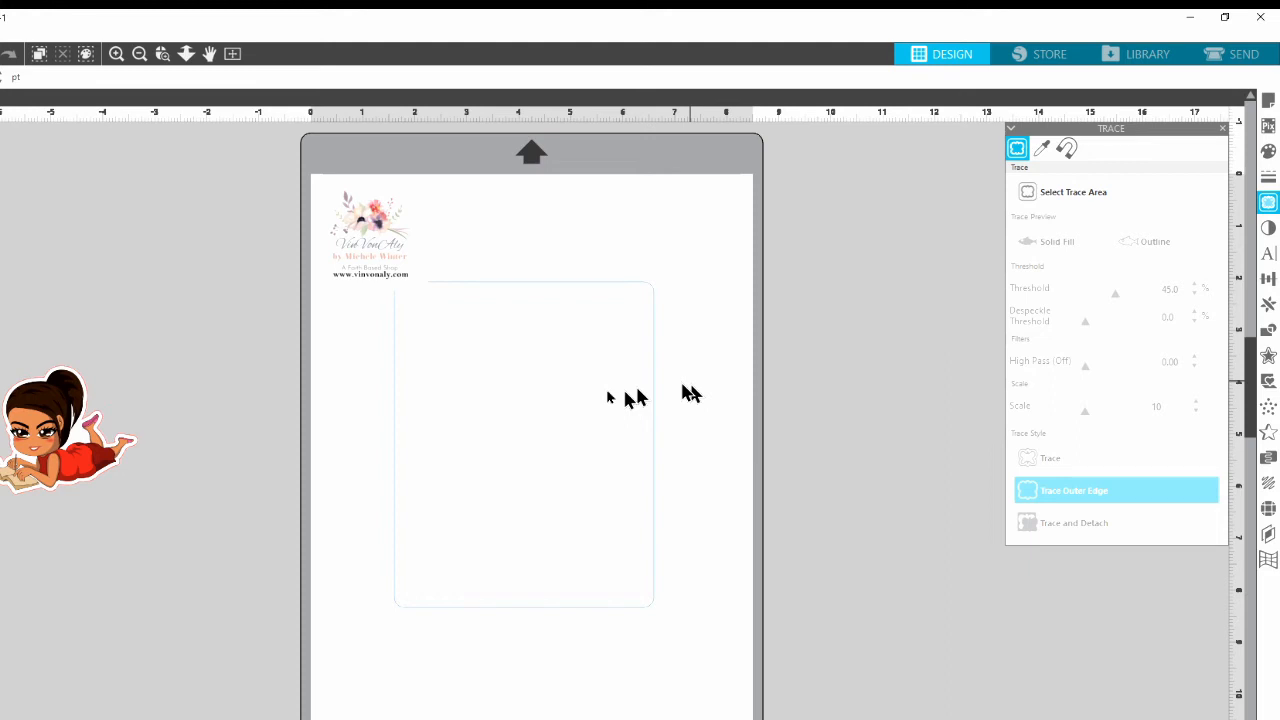
Shrink the floral logo to about 0.91 by 0.72 in and position it near the page's upper middle, above the rounded rectangle
left_click(373, 230)
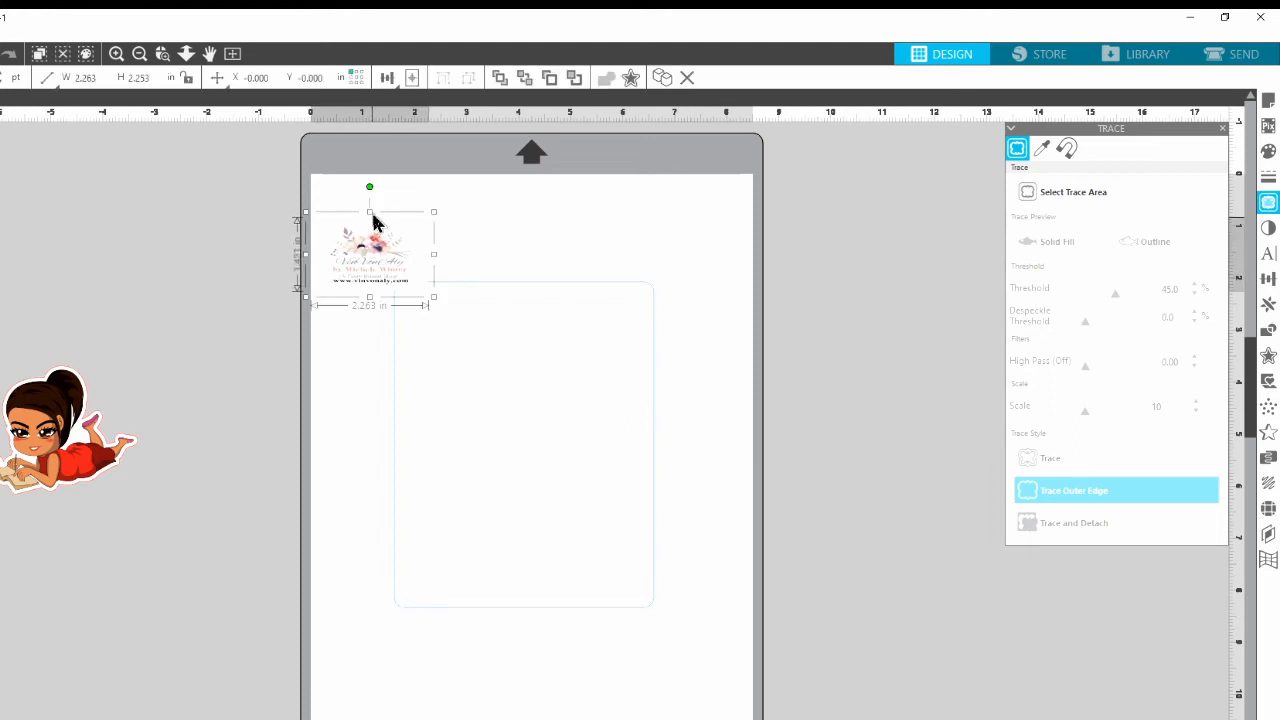
left_click_drag(372, 214, 358, 270)
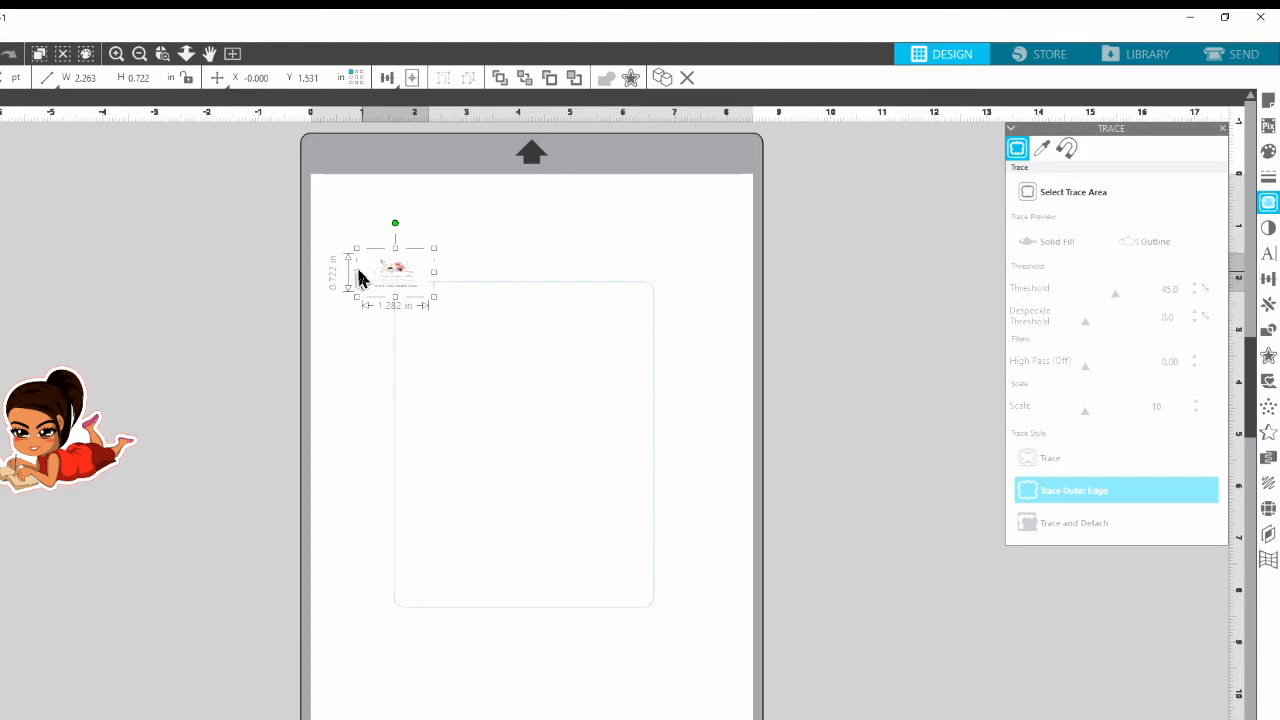
left_click_drag(358, 278, 374, 275)
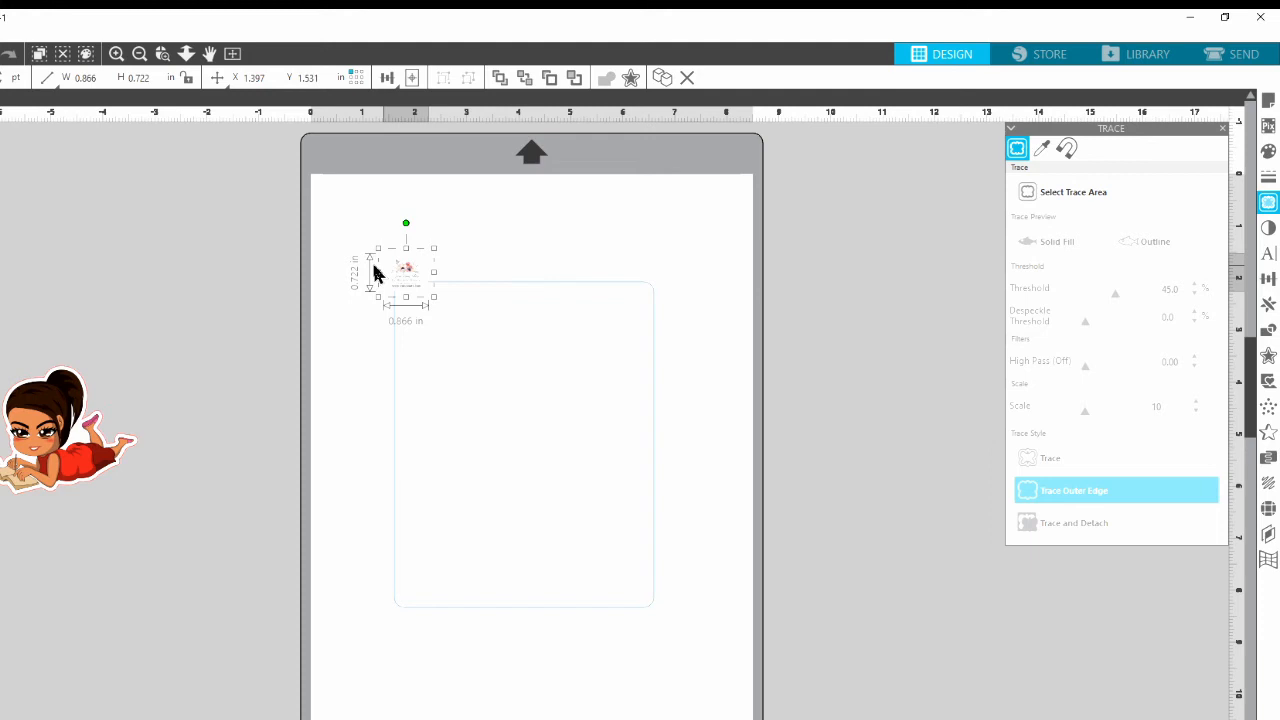
left_click_drag(374, 273, 522, 320)
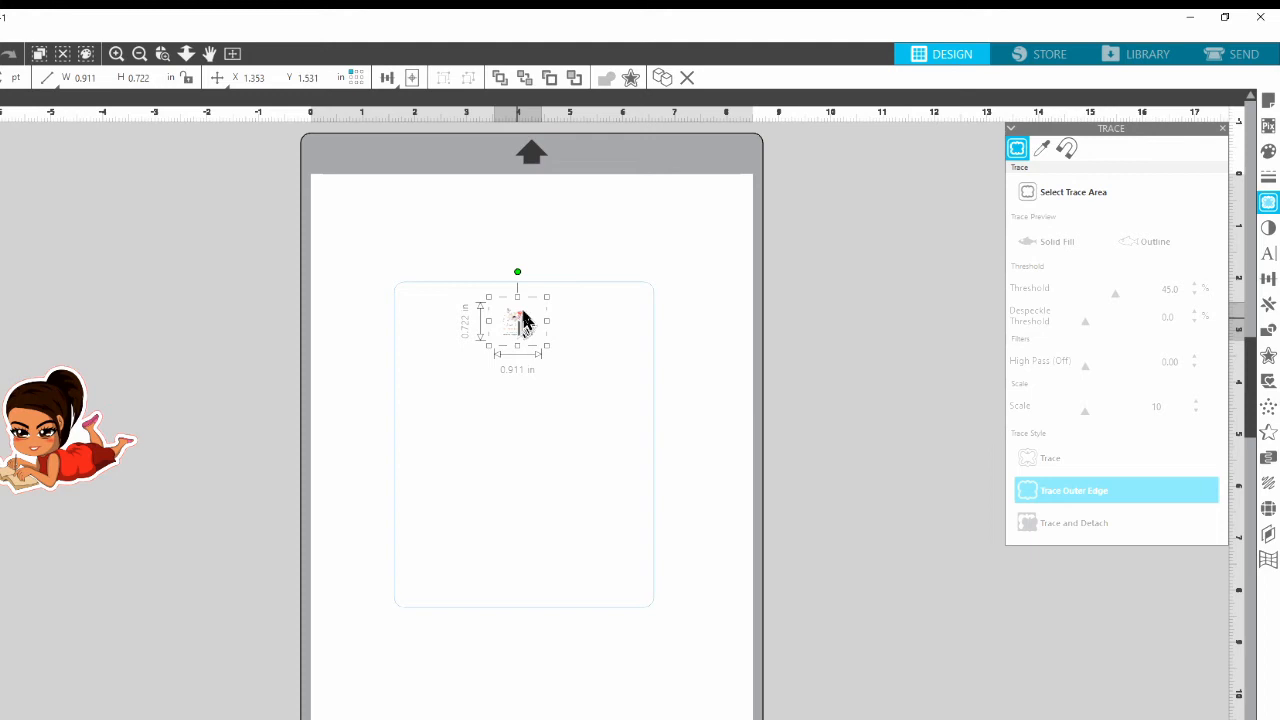
left_click_drag(522, 320, 515, 229)
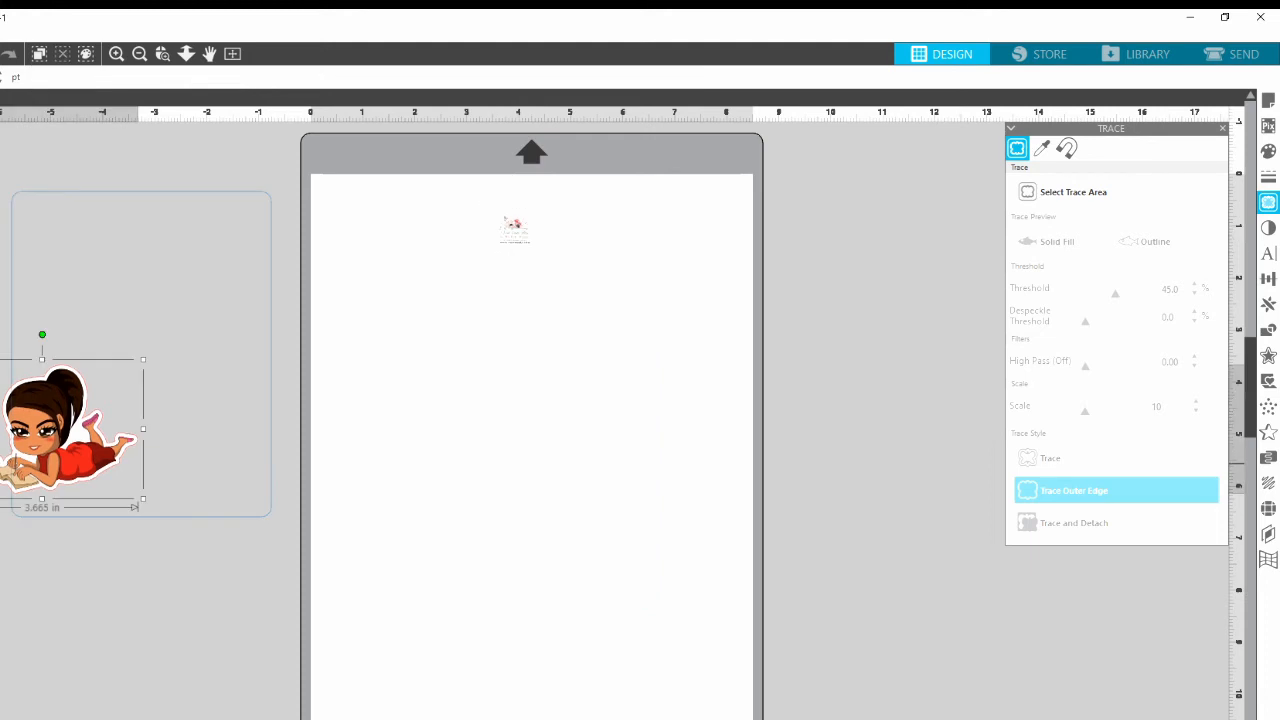
Place the logo at the upper middle of the rounded rectangle off the page, and move the sticker onto the page's upper area
left_click_drag(43, 398, 12, 597)
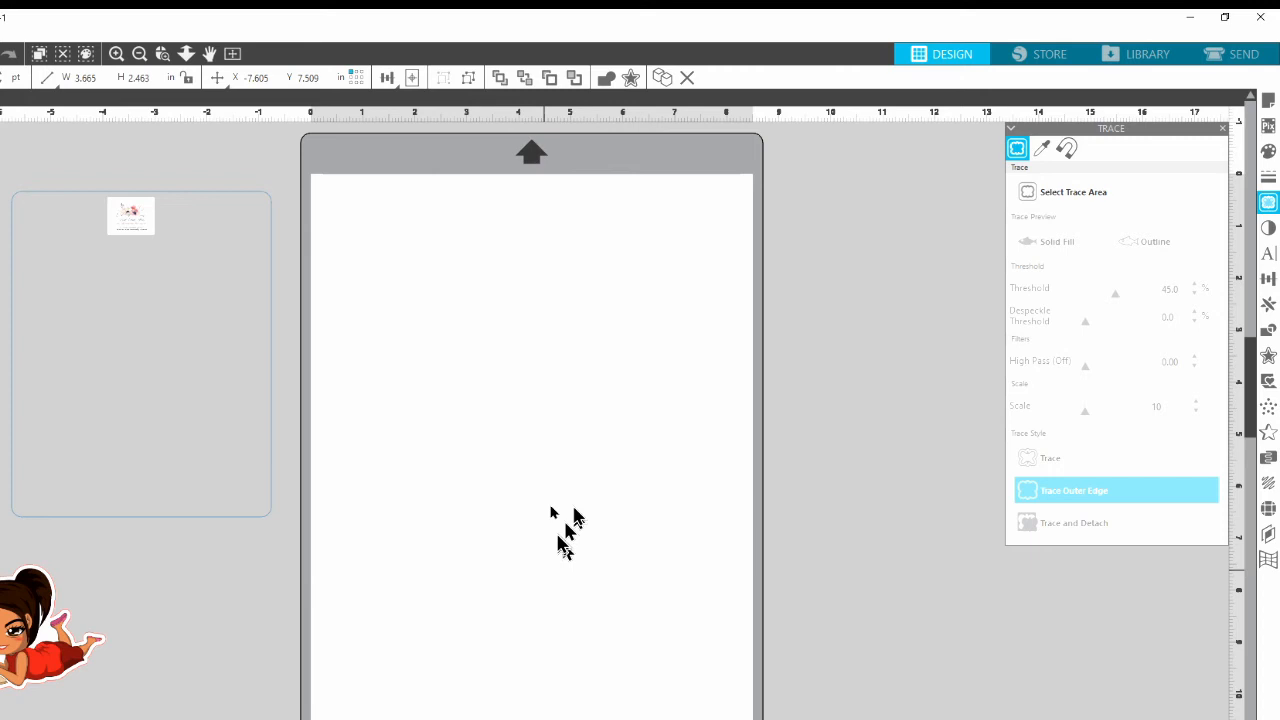
left_click(133, 222)
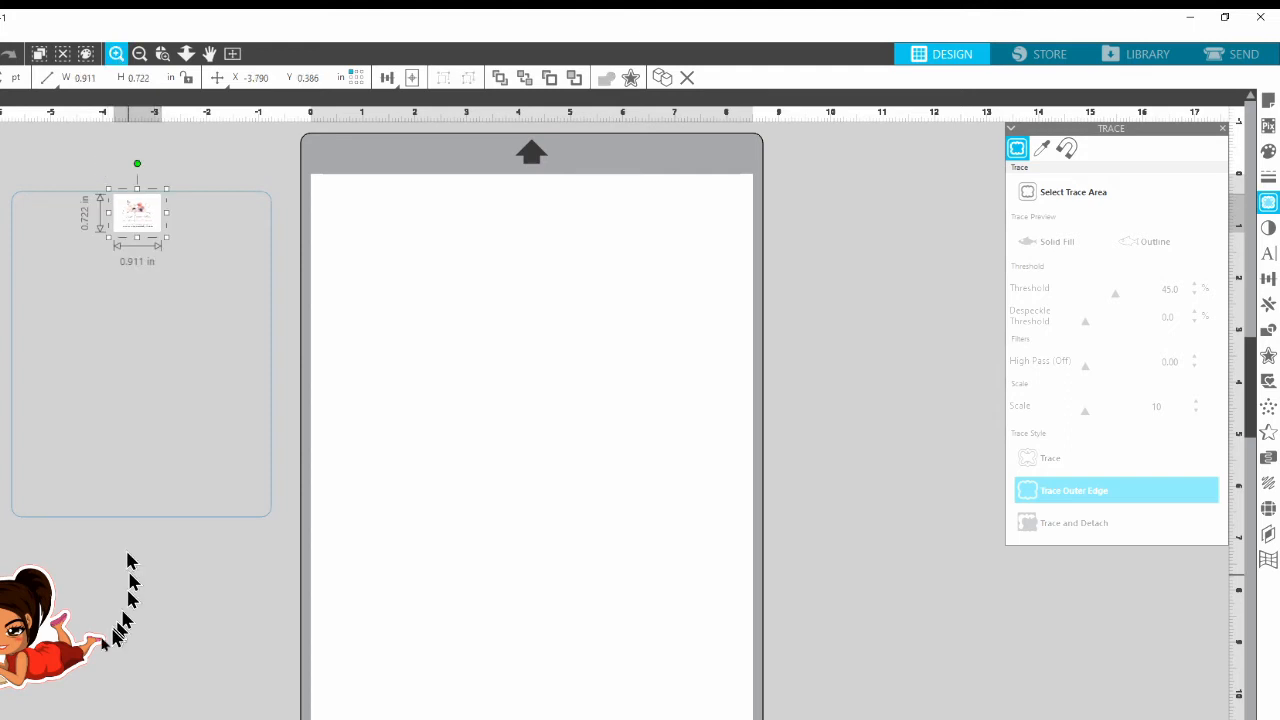
left_click_drag(25, 660, 449, 254)
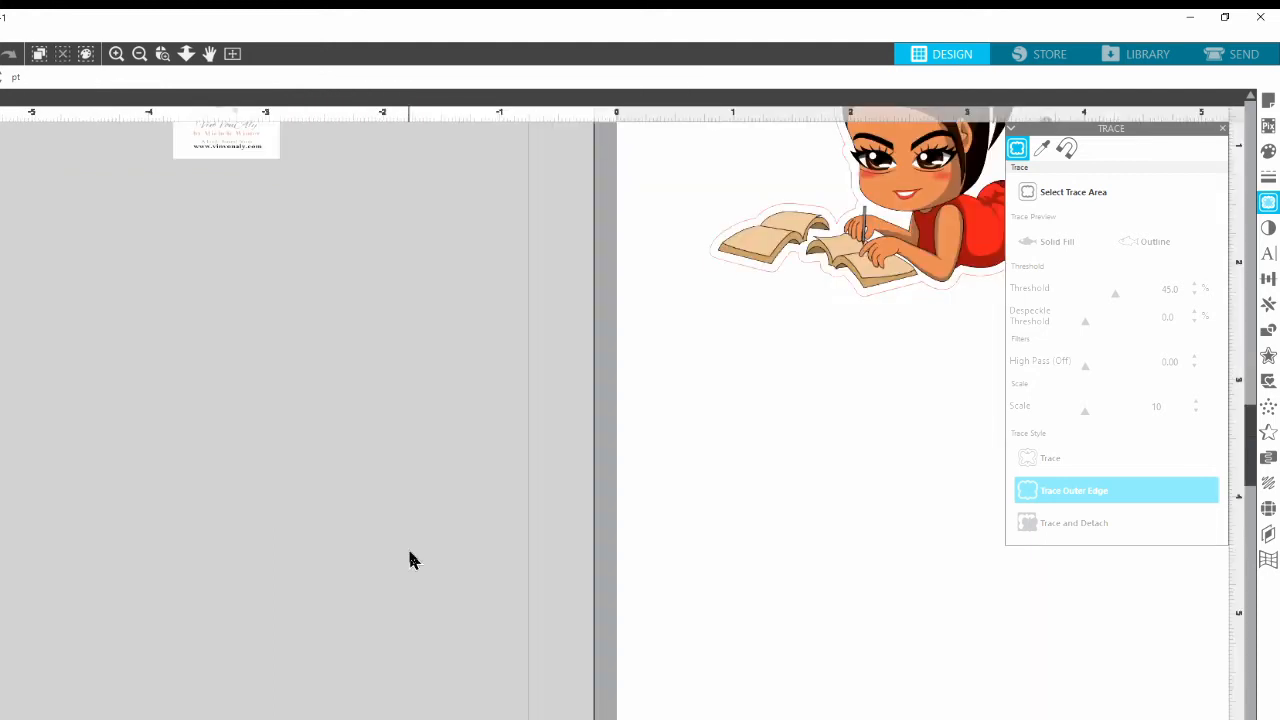
Close the Trace settings and align the logo with the rounded rectangle using Align Center
scroll(409, 551, "up", 1)
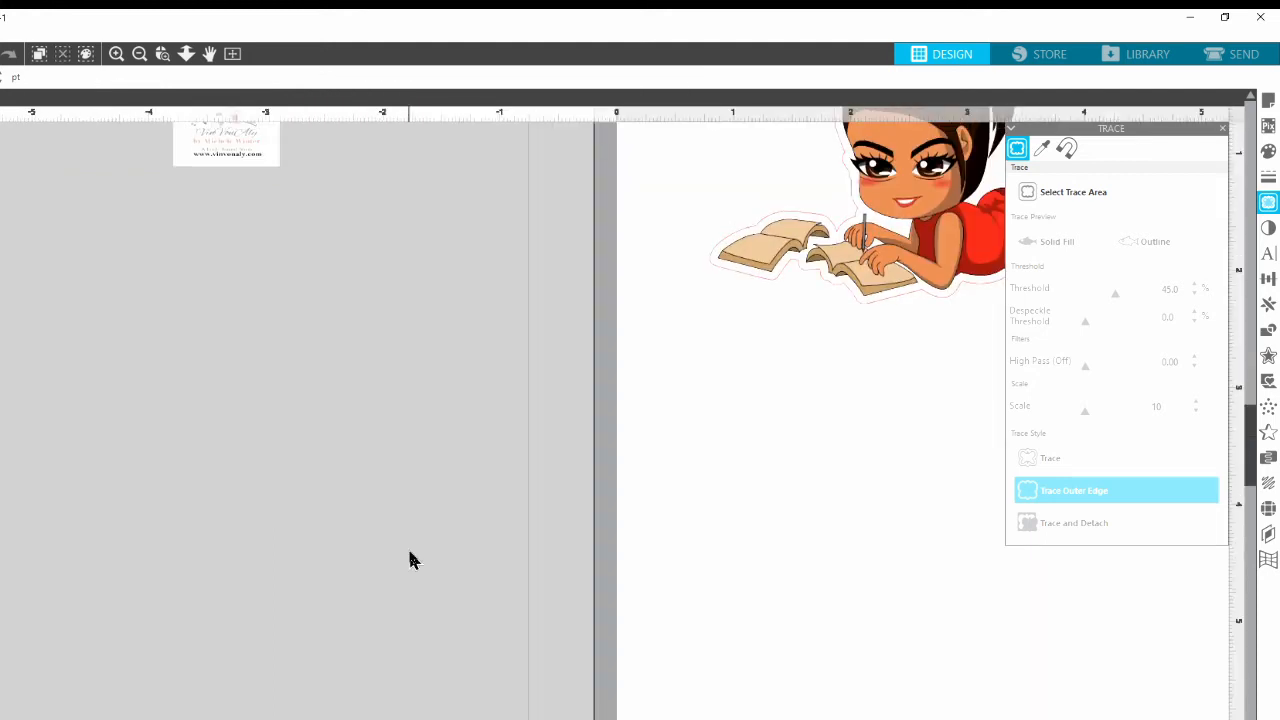
scroll(409, 560, "up", 3)
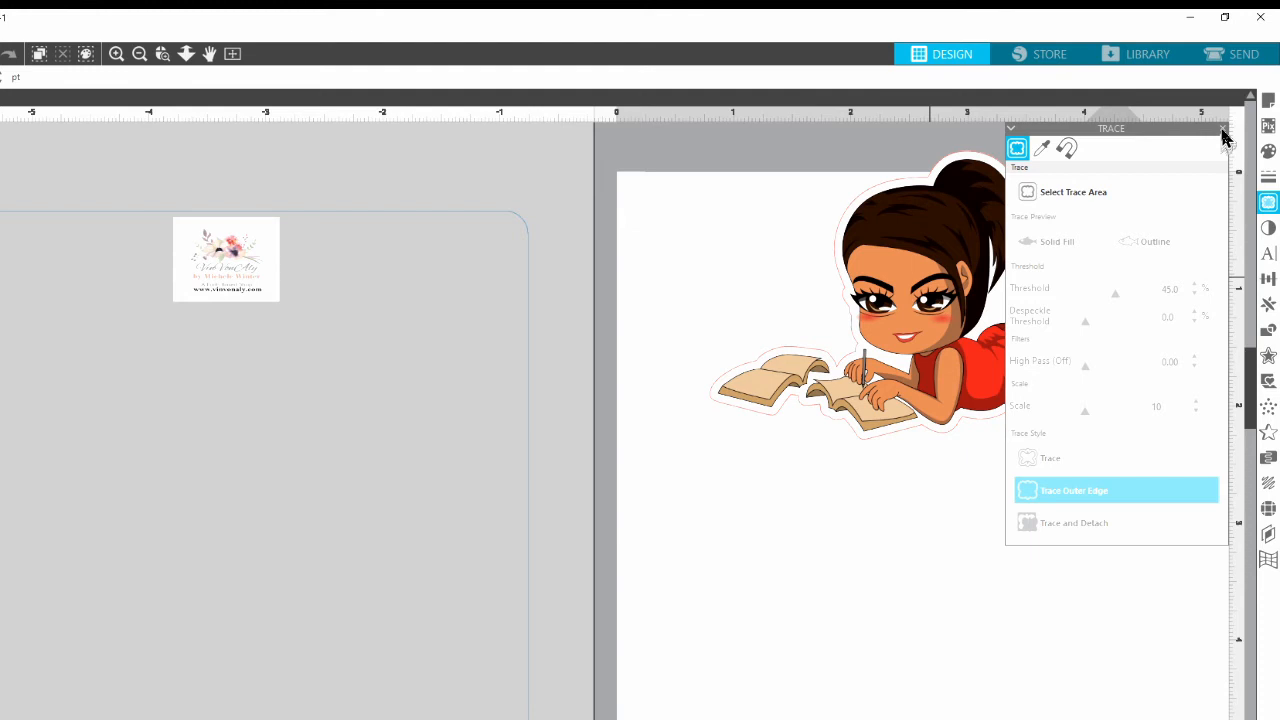
left_click(1222, 130)
left_click(228, 275)
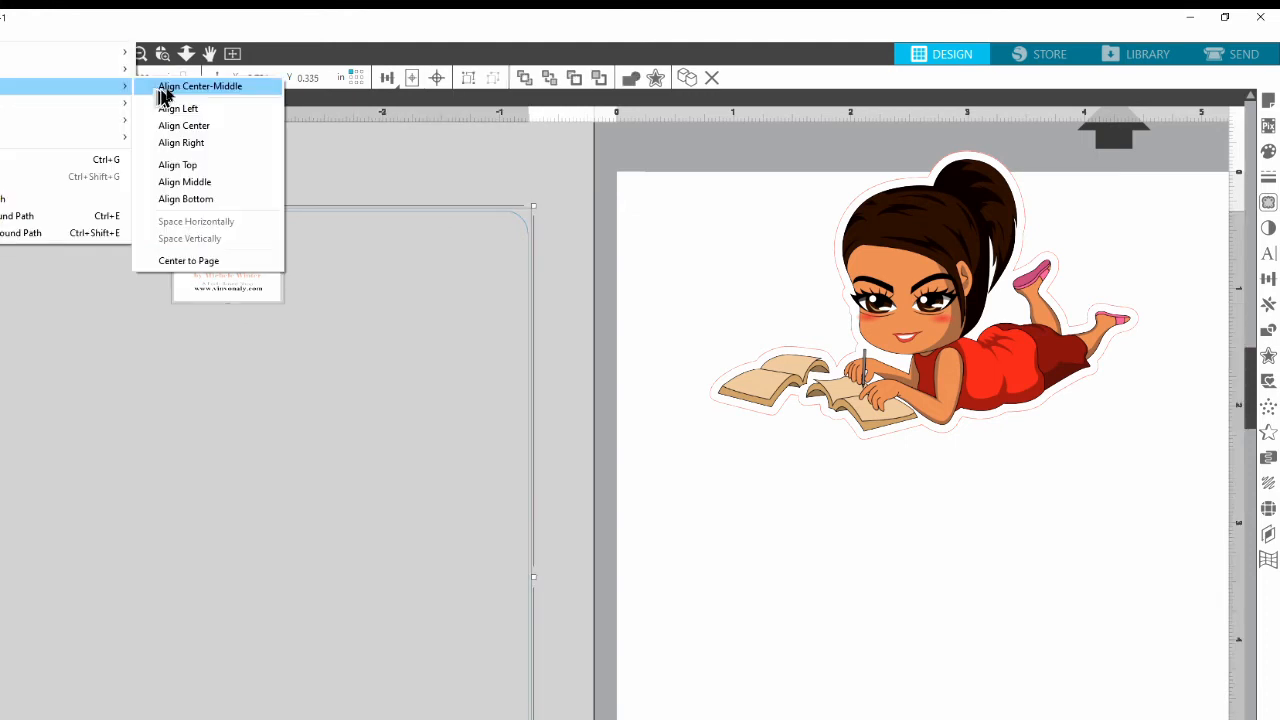
left_click(210, 125)
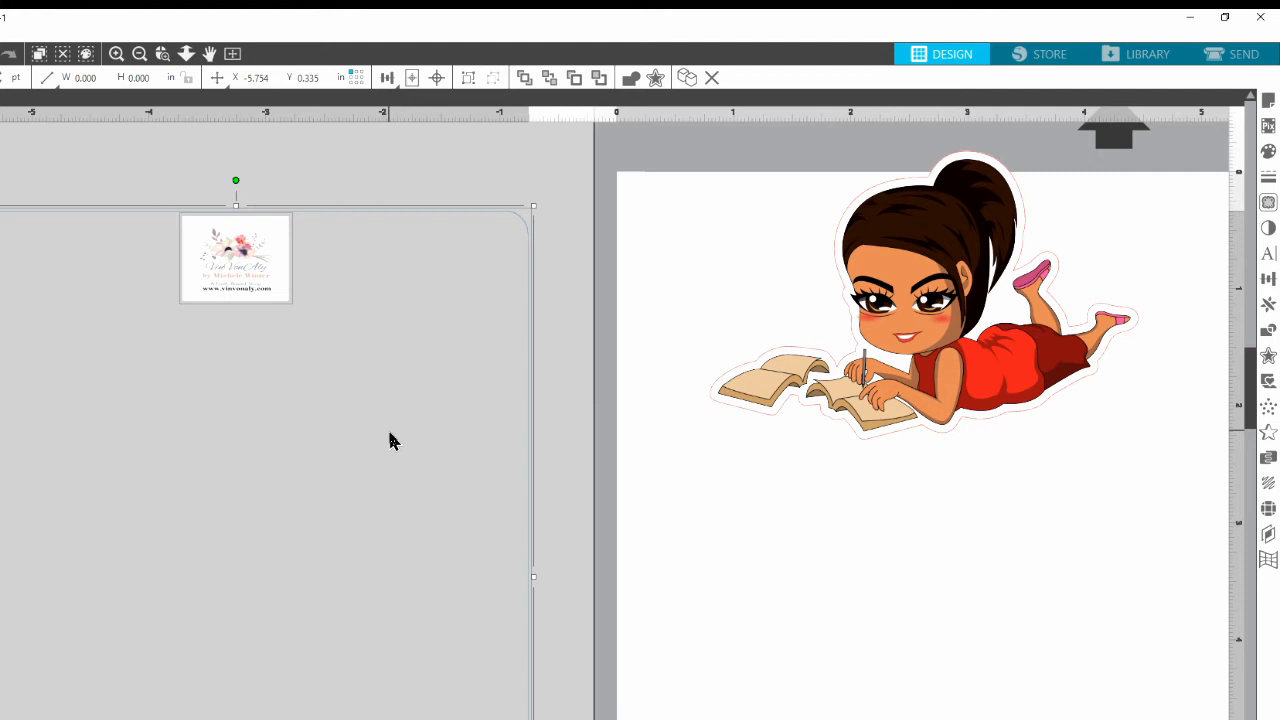
left_click(385, 400)
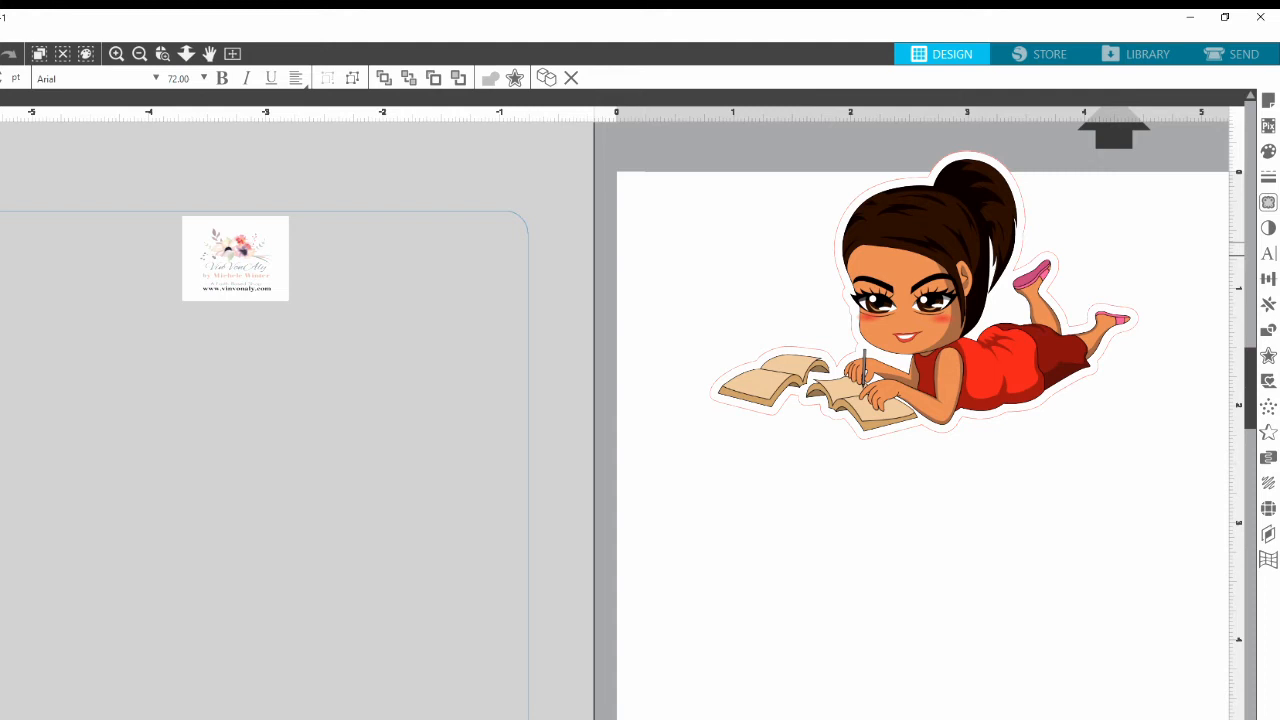
Add the text "Follow me on:" near the rounded rectangle's upper edge and fill it with black
left_click(4, 242)
type("Foll")
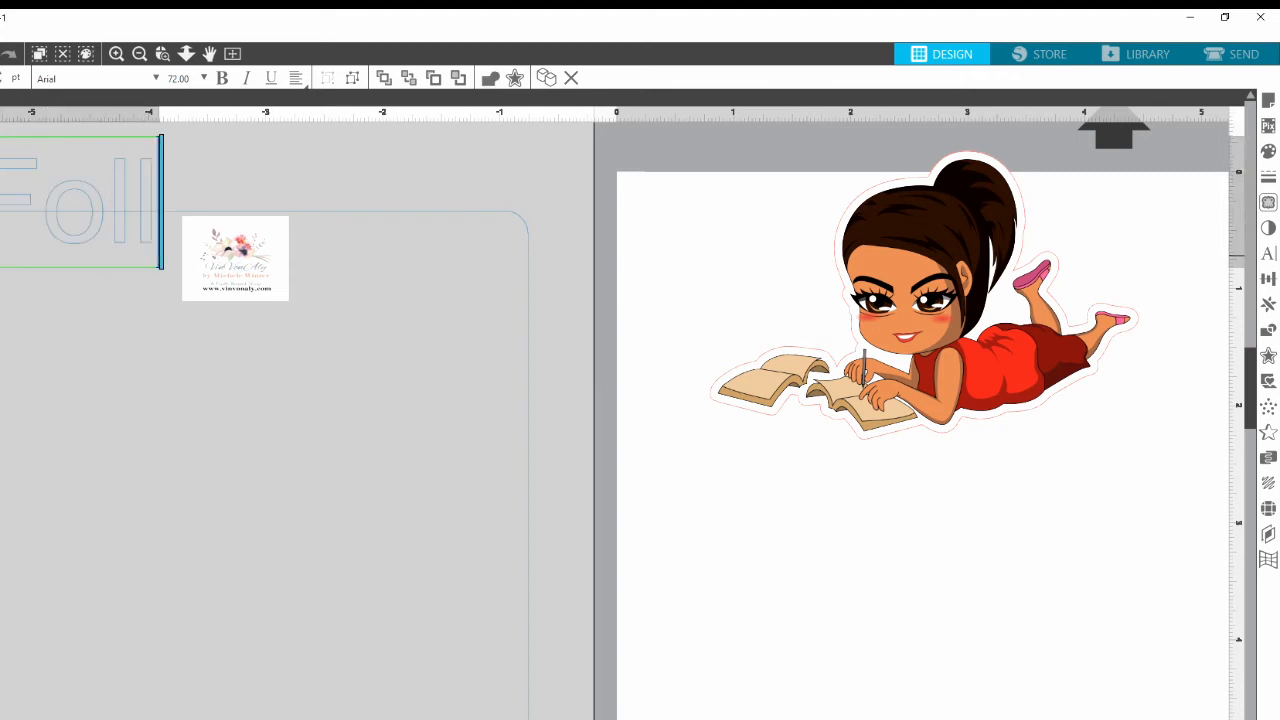
type("ow ")
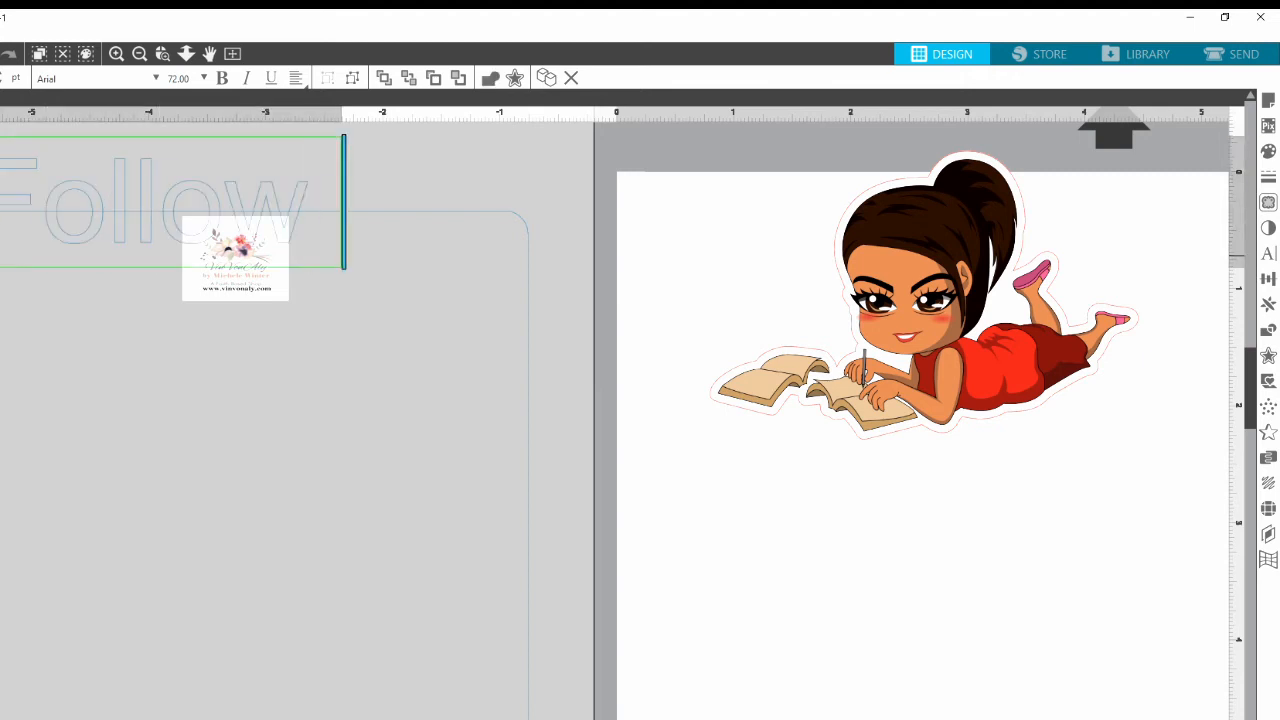
type("me:")
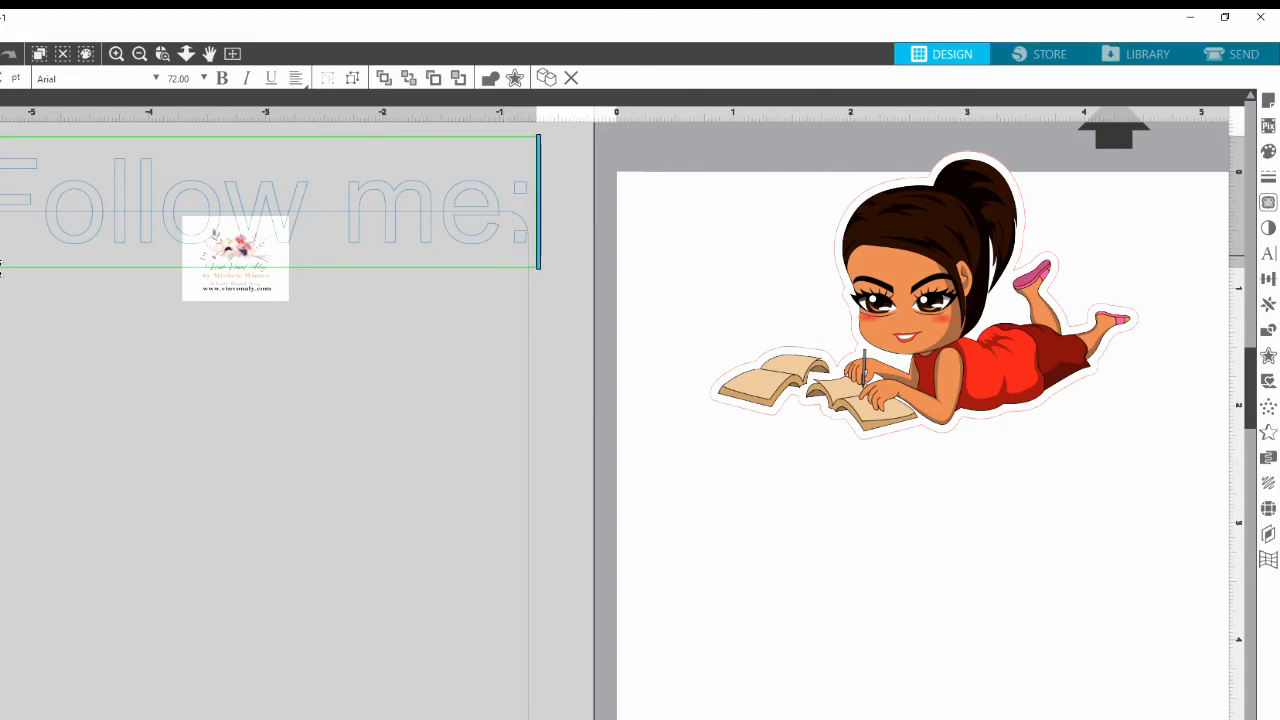
key("BackSpace")
key("BackSpace")
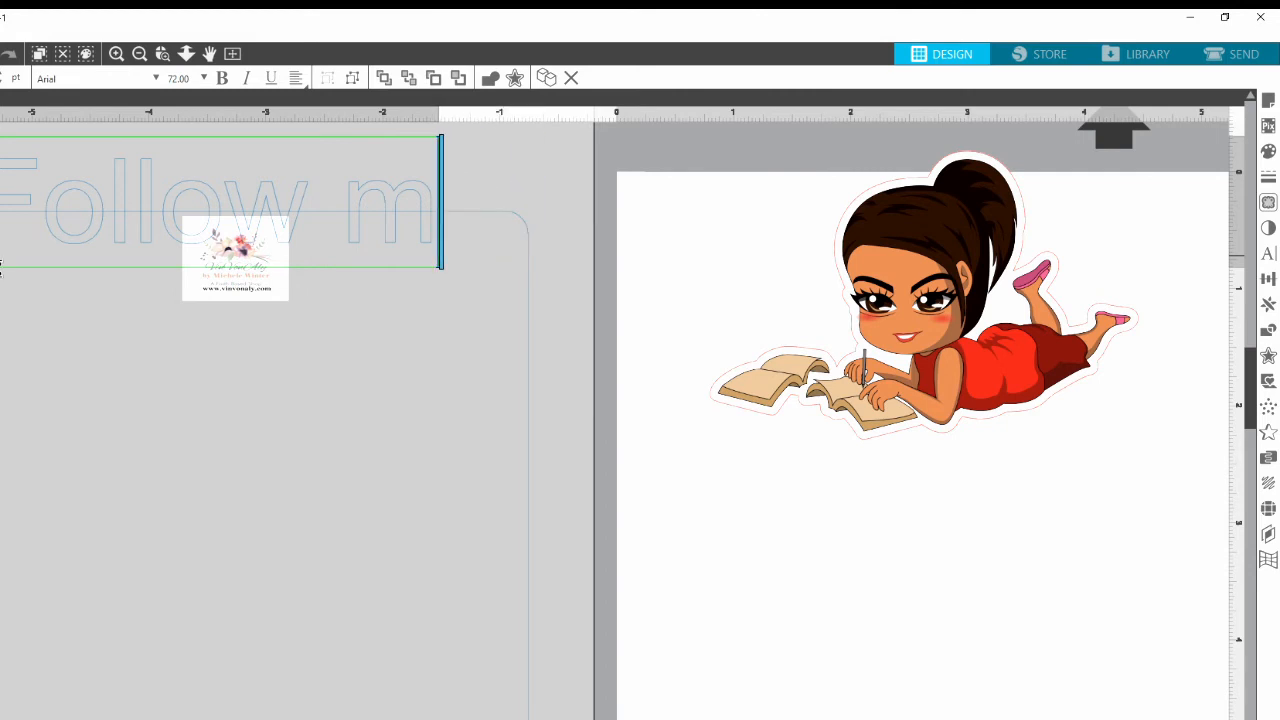
type("e on:")
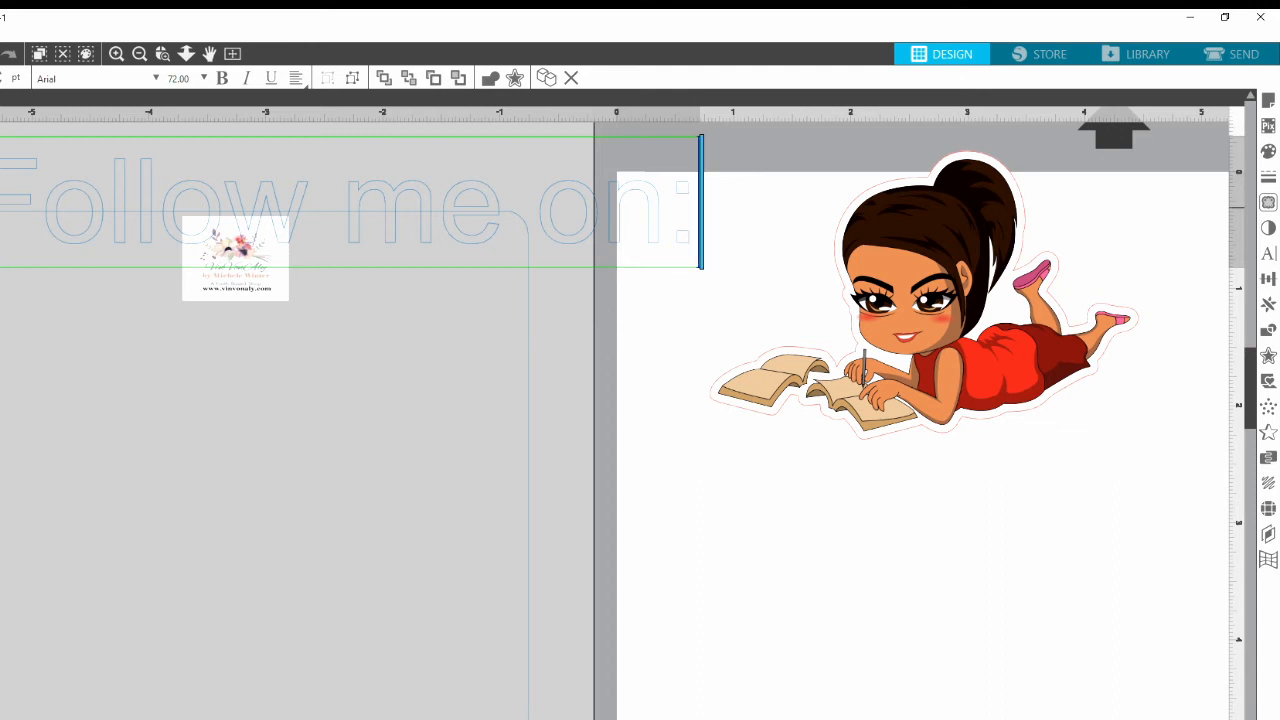
key("ctrl+a")
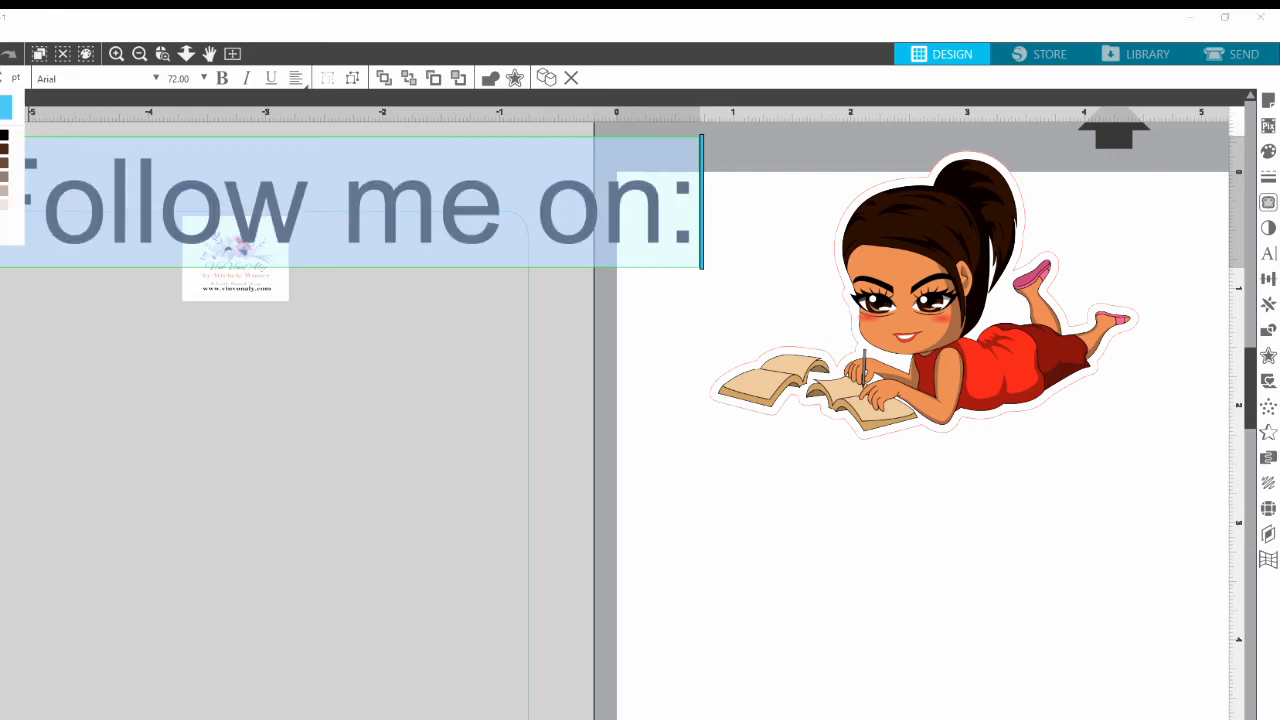
left_click(580, 356)
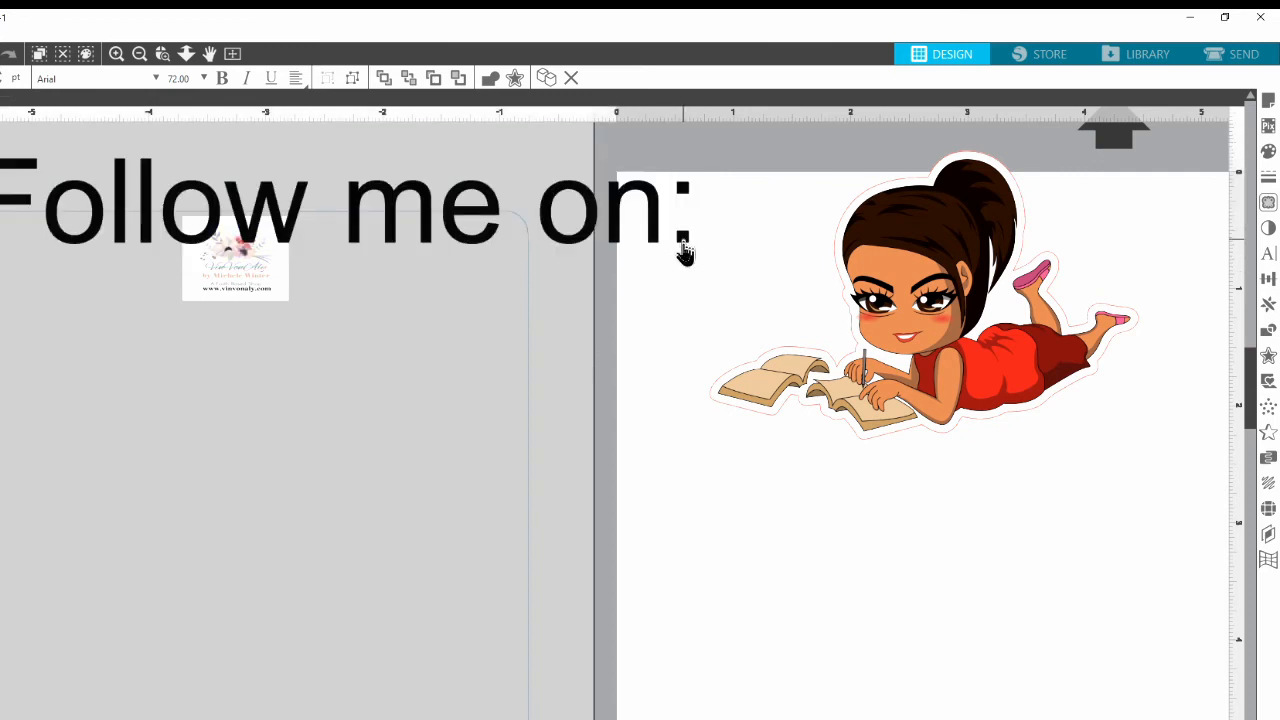
Scale the "Follow me on:" text down to about 14 pt so it fits beside the logo within the rounded rectangle
left_click(684, 243)
mouse_move(702, 275)
left_mouse_down()
mouse_move(488, 228)
mouse_move(286, 214)
left_mouse_up()
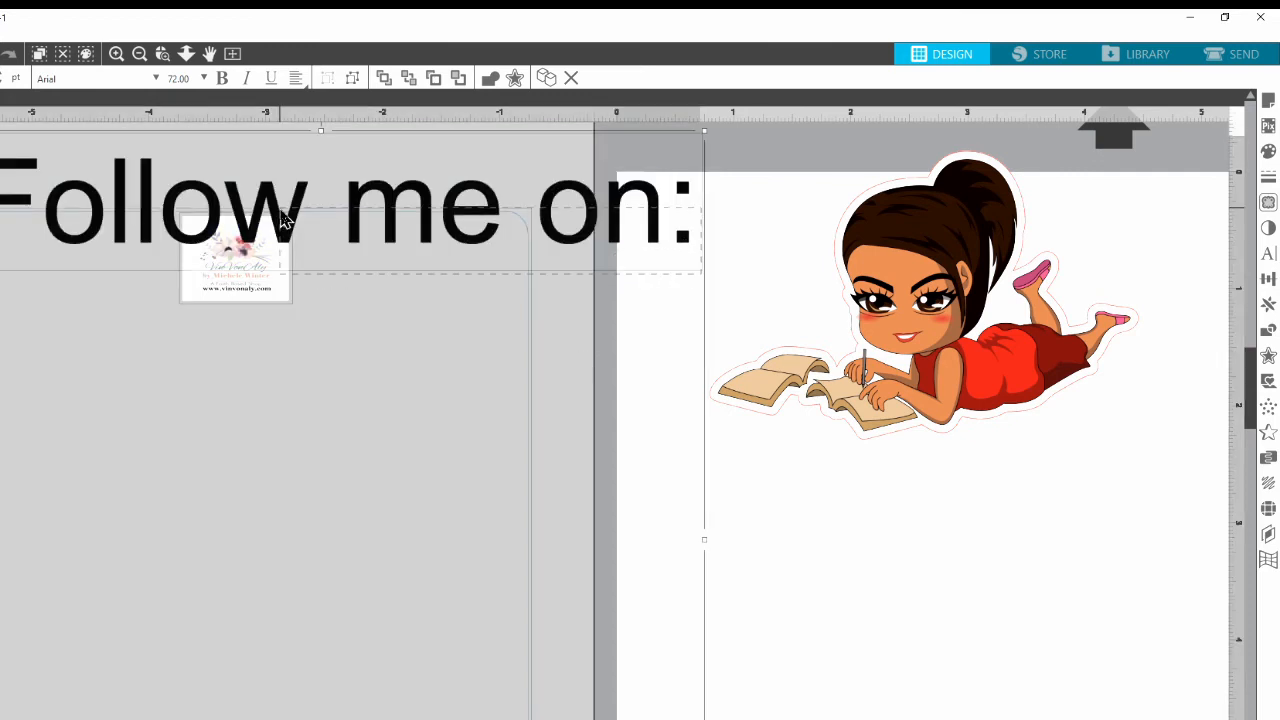
left_click(732, 282)
left_click(684, 243)
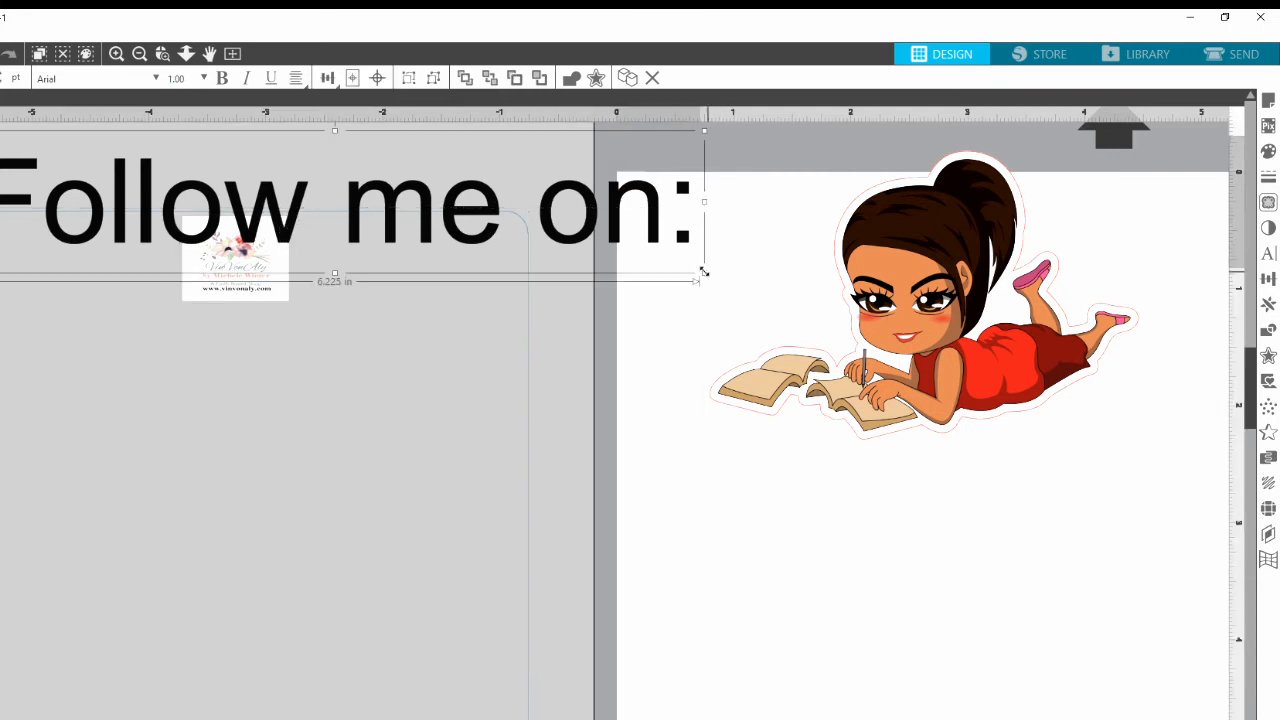
mouse_move(704, 274)
left_mouse_down()
mouse_move(401, 204)
mouse_move(99, 171)
mouse_move(112, 235)
left_mouse_up()
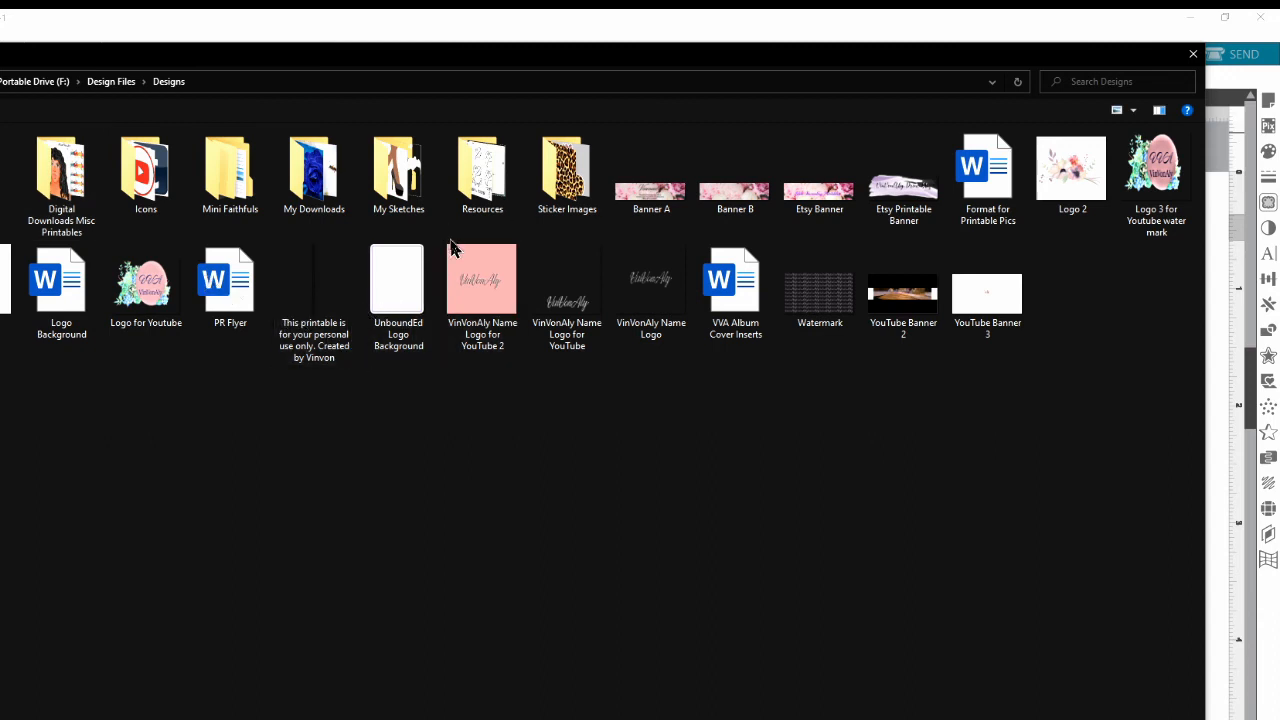
Insert the Instagram Icon image from the Icons folder and place it beneath the "Follow me on:" text
double_click(146, 175)
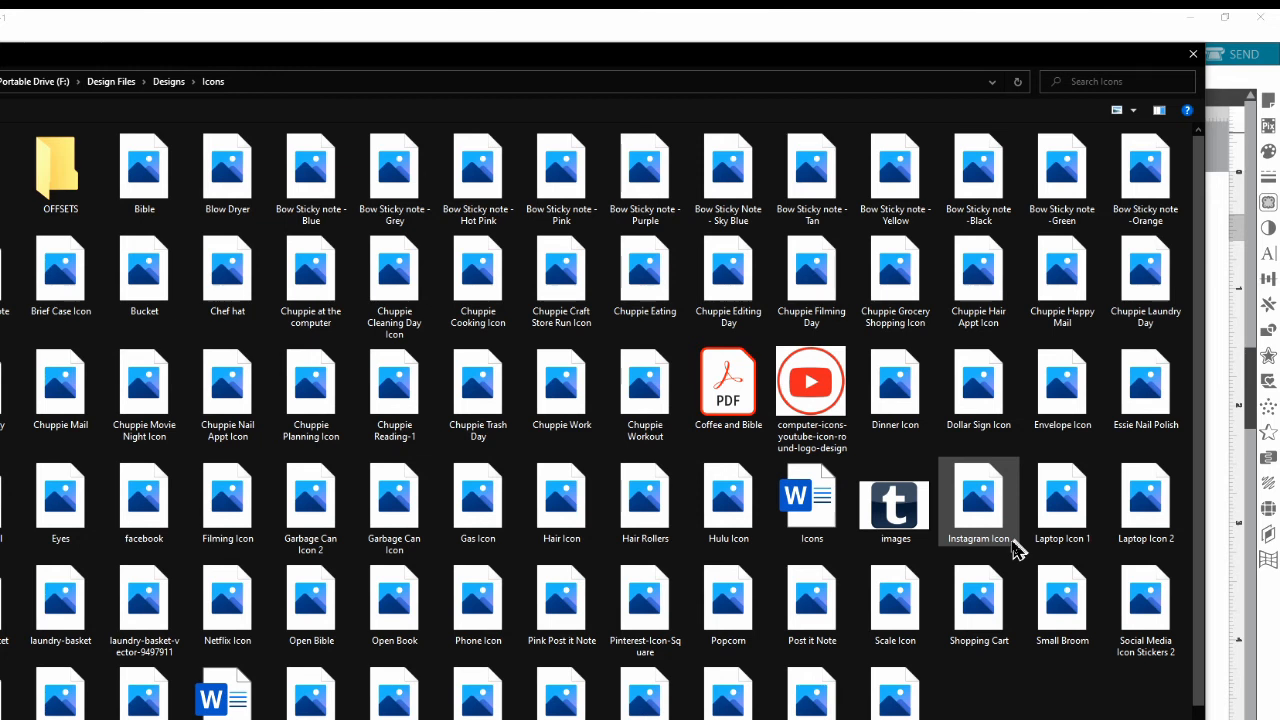
double_click(952, 512)
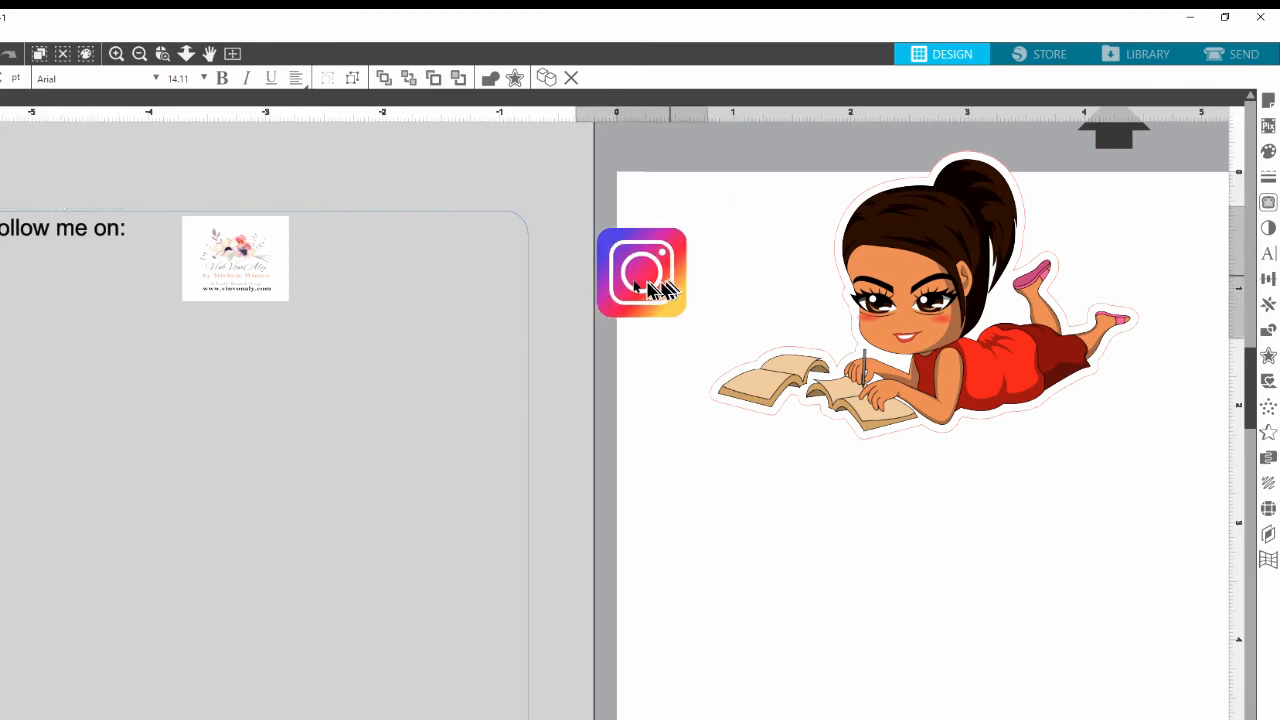
left_click_drag(650, 288, 80, 316)
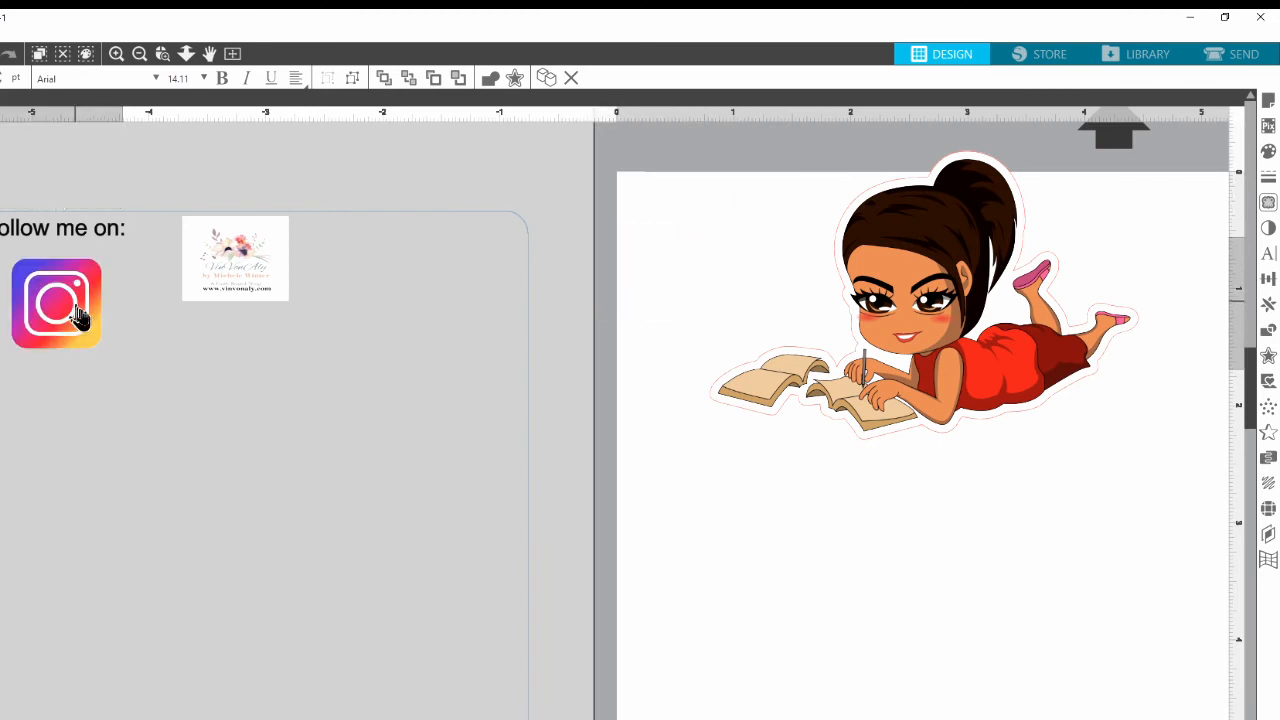
Shrink the Instagram icon to about 0.34 in square and position it at about X -5.47, Y 0.58 in
left_click(80, 316)
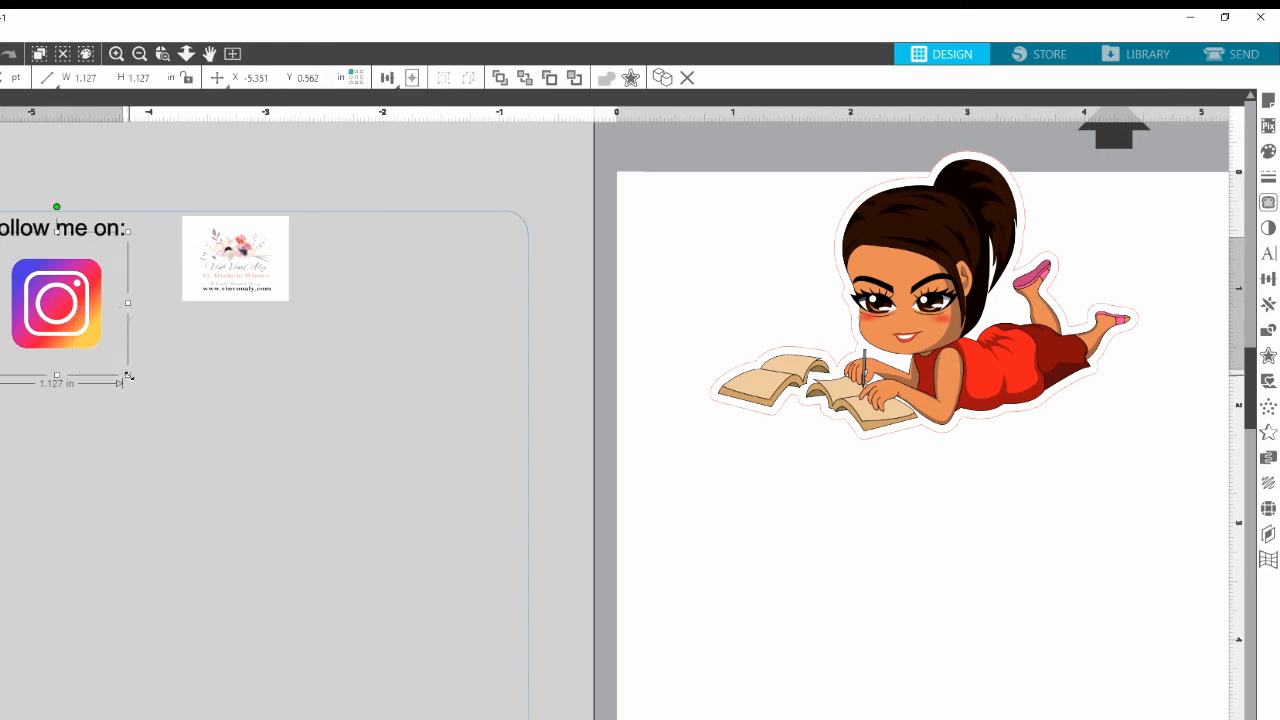
left_click_drag(128, 376, 0, 264)
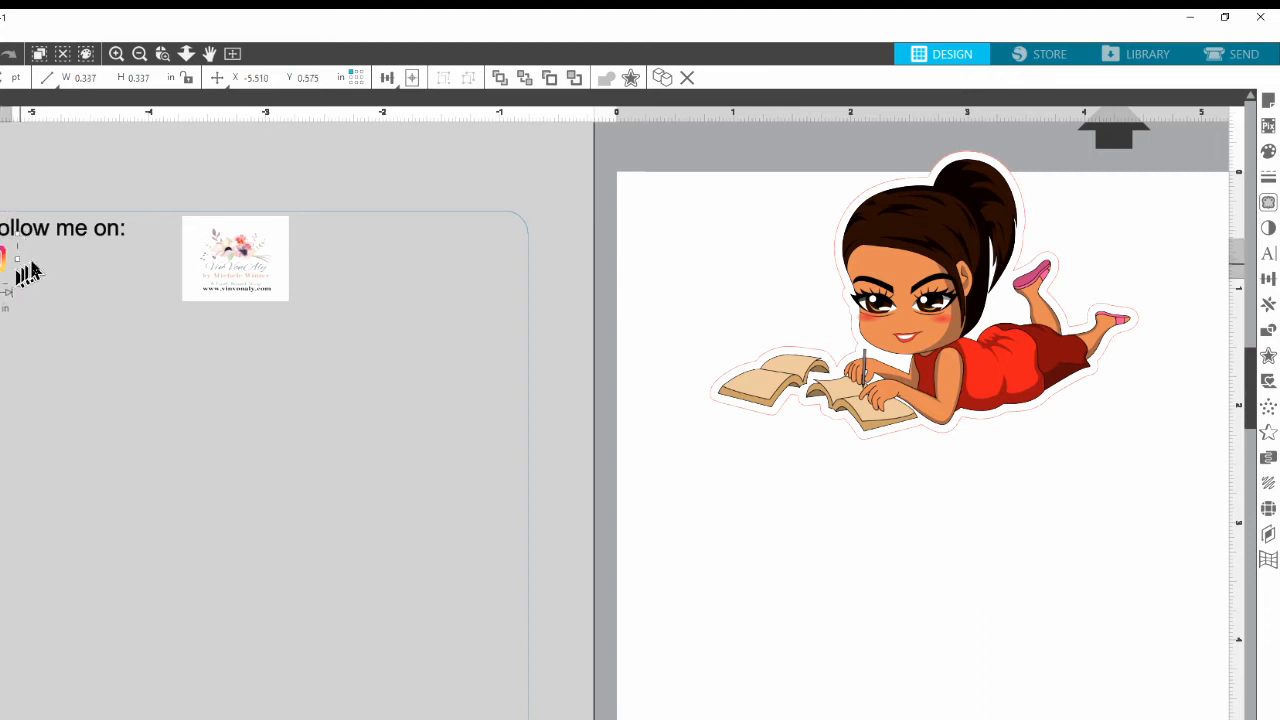
left_click(15, 270)
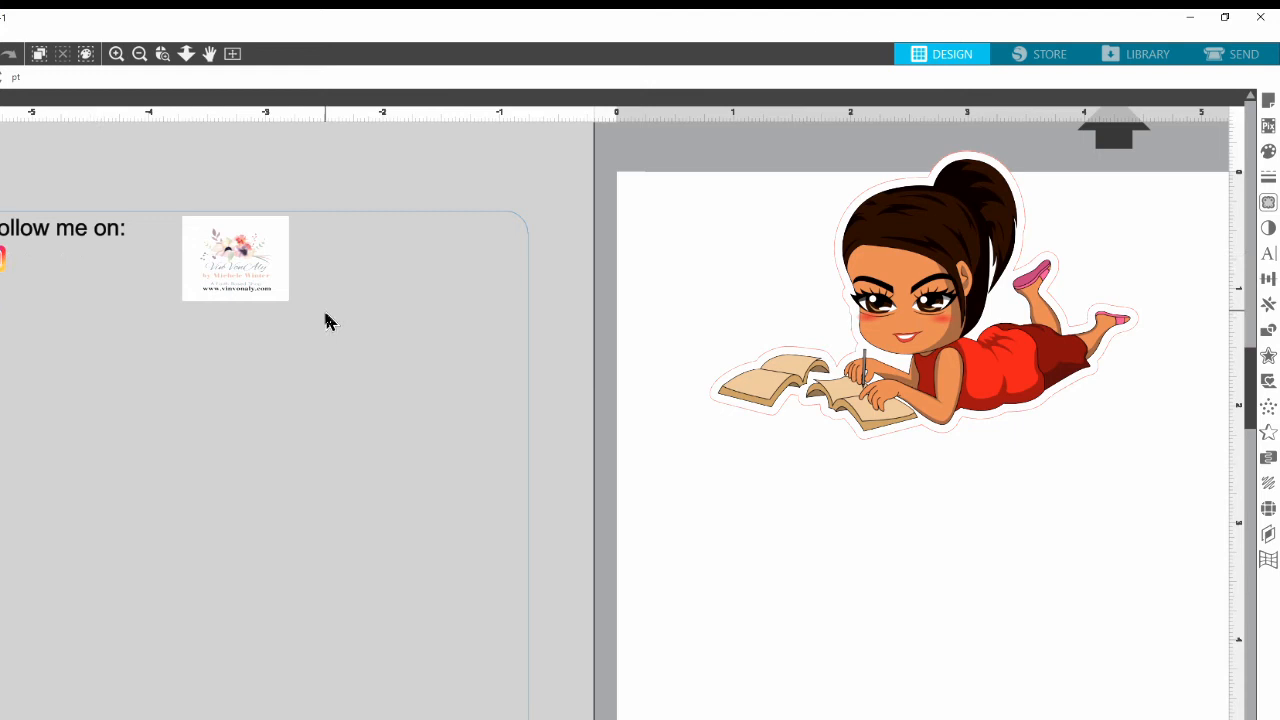
left_click(3, 265)
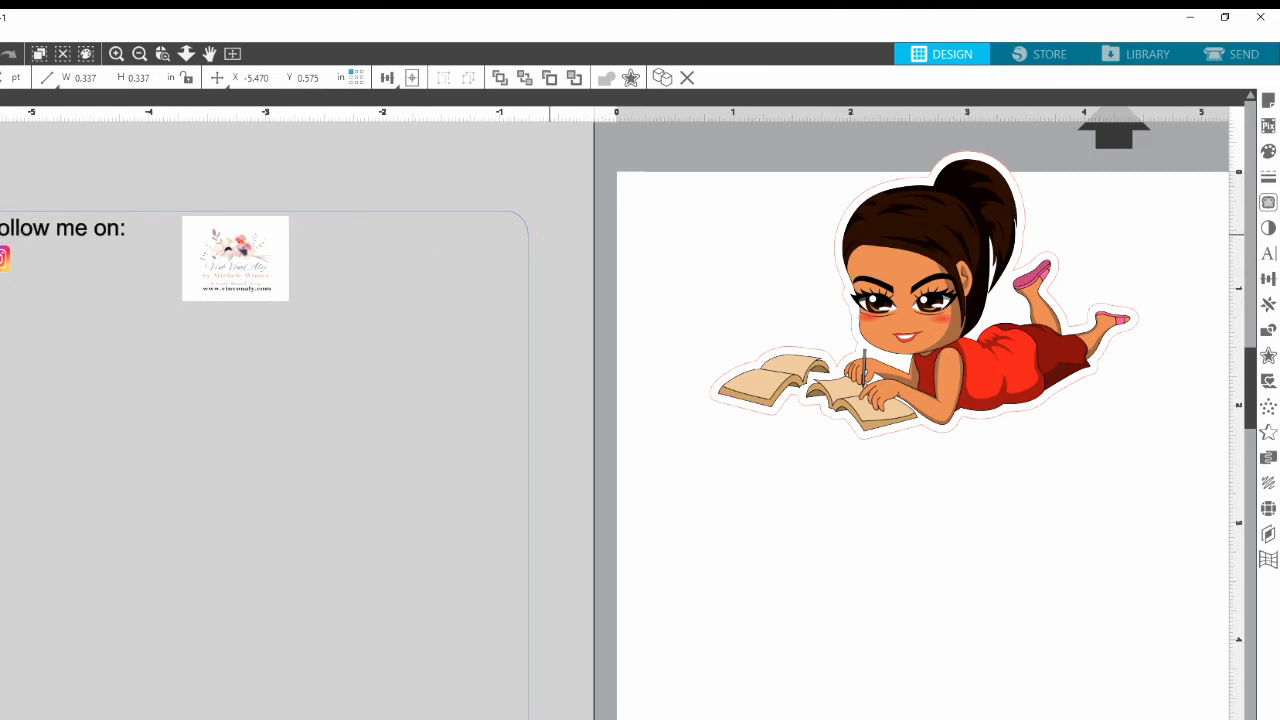
key("Escape")
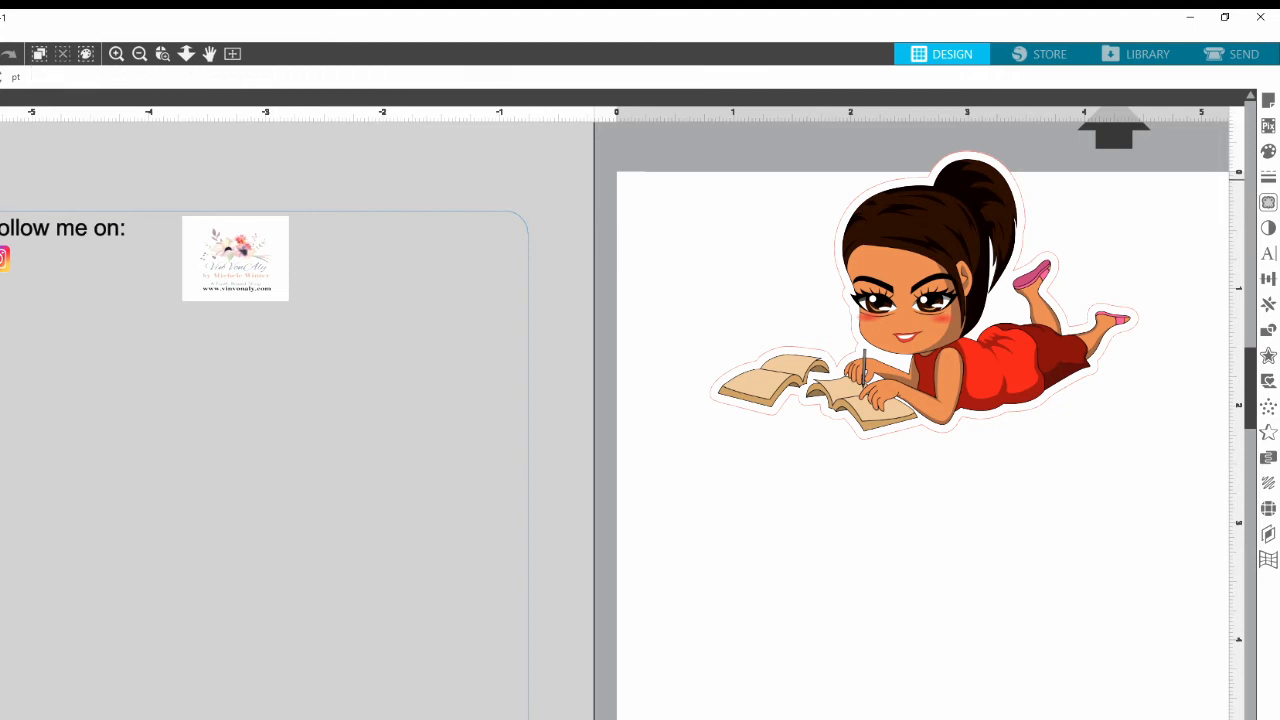
Group the rounded rectangle with its text, logo and Instagram icon, and reposition the group at about X -5.68, Y 0.62 in
left_click_drag(0, 178, 544, 719)
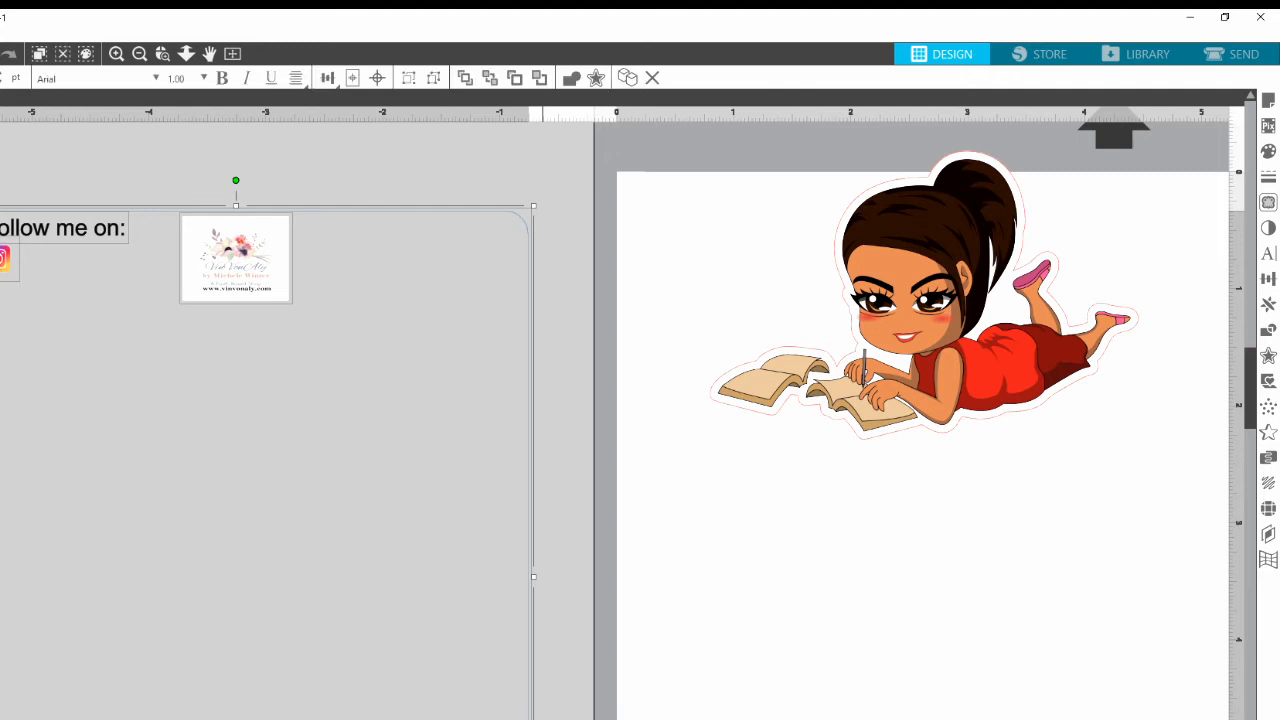
key("ctrl+g")
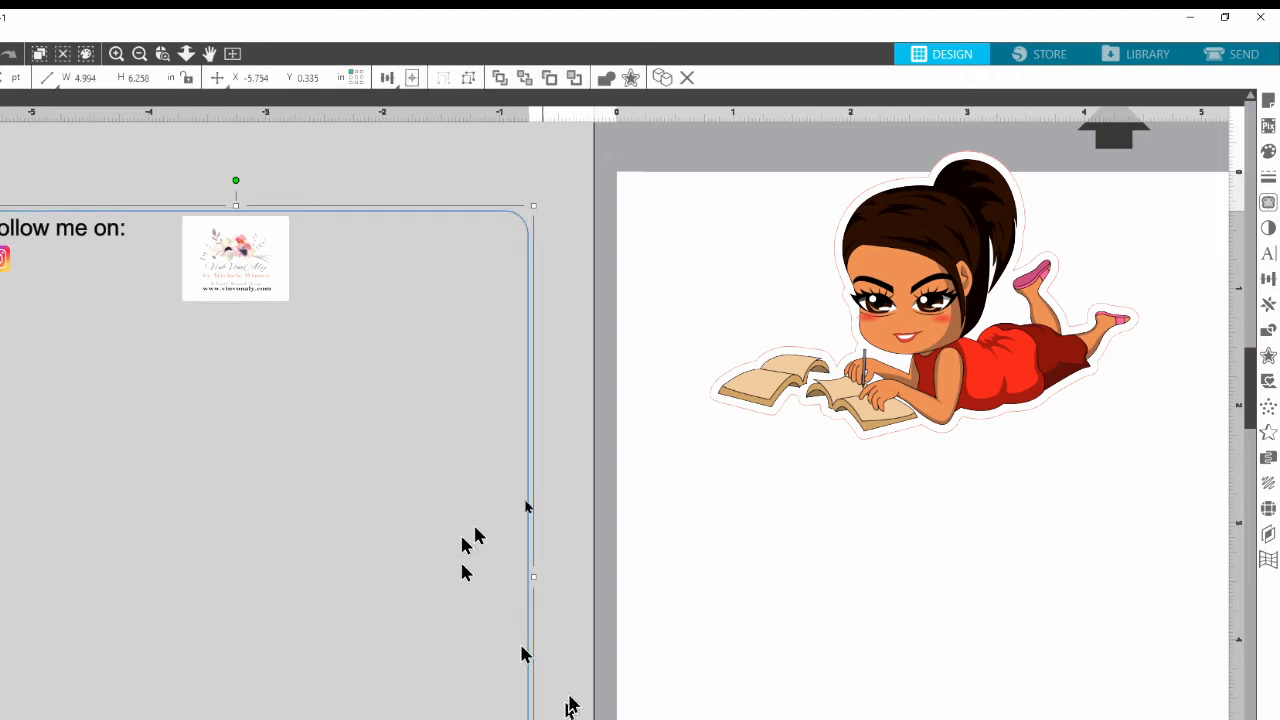
left_click_drag(256, 308, 245, 335)
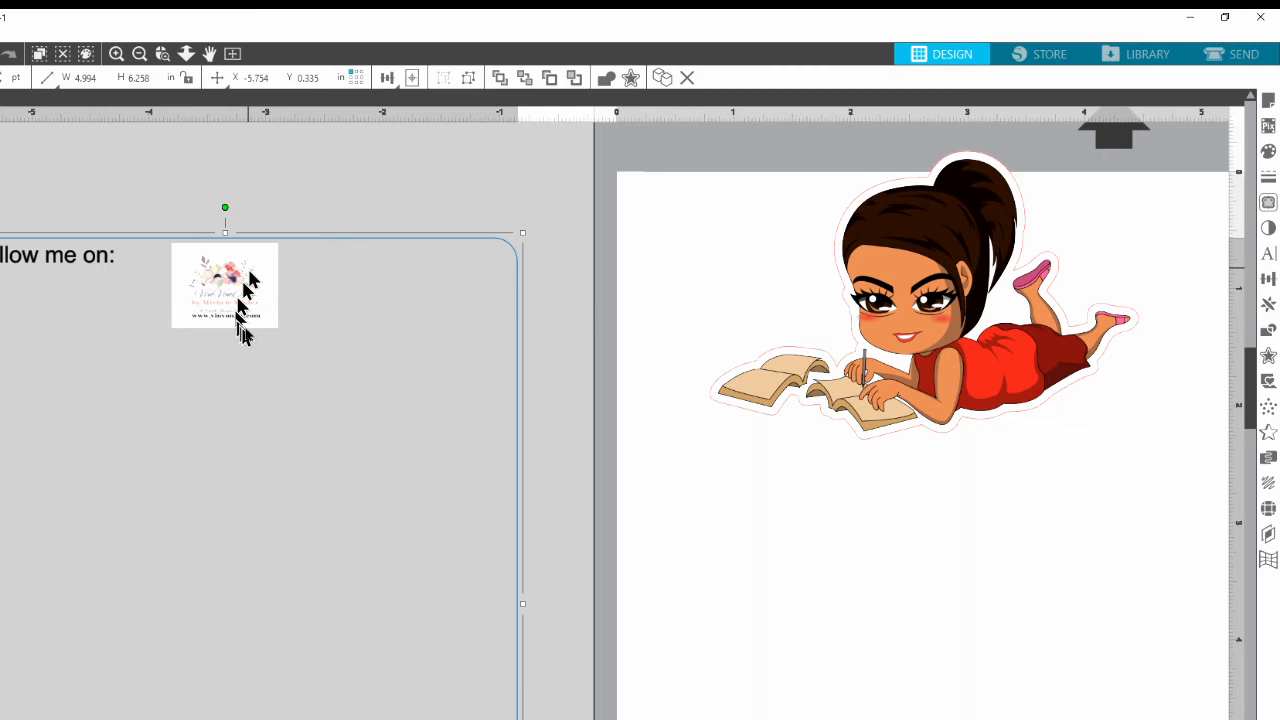
mouse_move(248, 282)
left_mouse_down()
mouse_move(229, 301)
mouse_move(255, 287)
mouse_move(281, 341)
mouse_move(269, 287)
left_mouse_up()
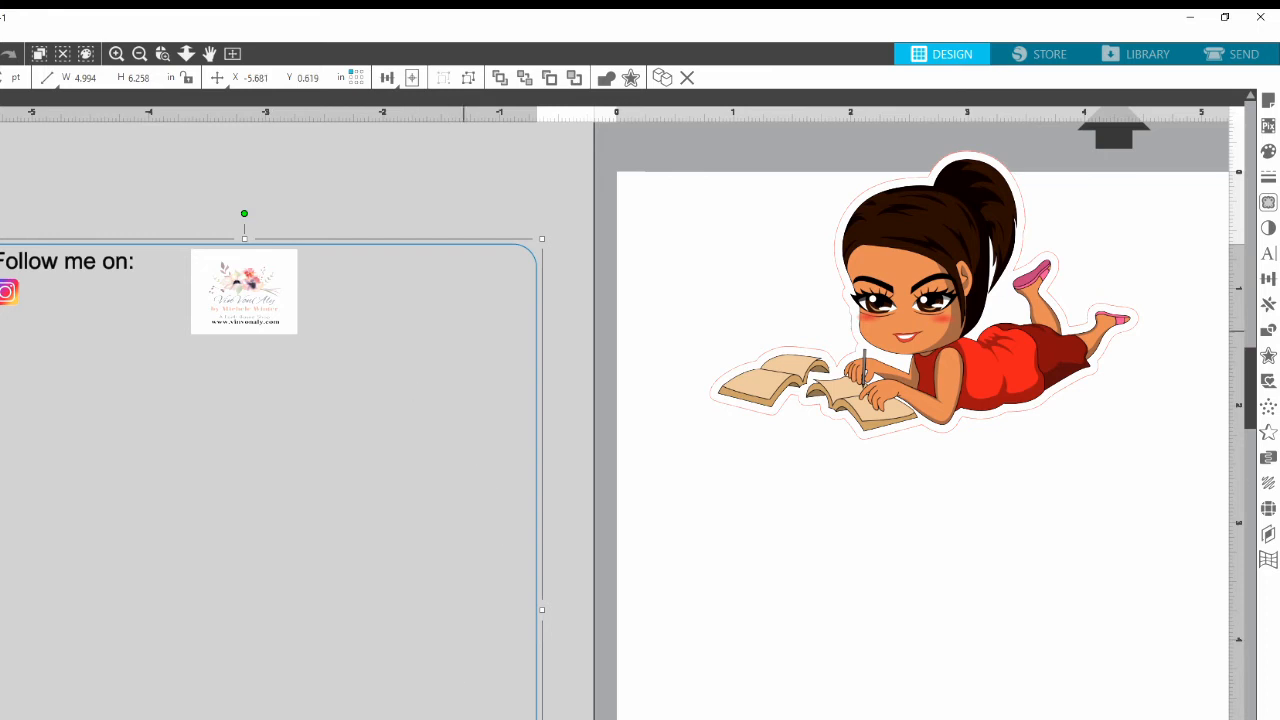
Move the girl sticker off the page onto the empty workspace to its right, at about X 9.74, Y 0.72 in
left_click(141, 55)
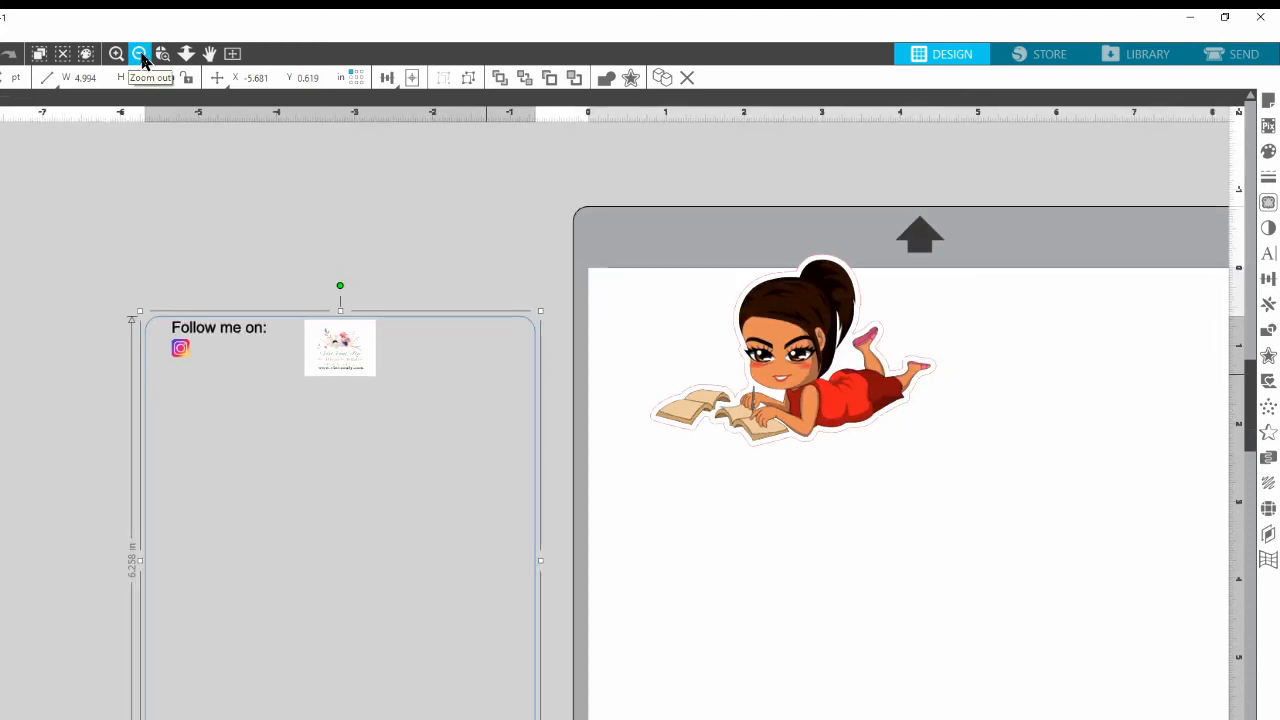
left_click(143, 60)
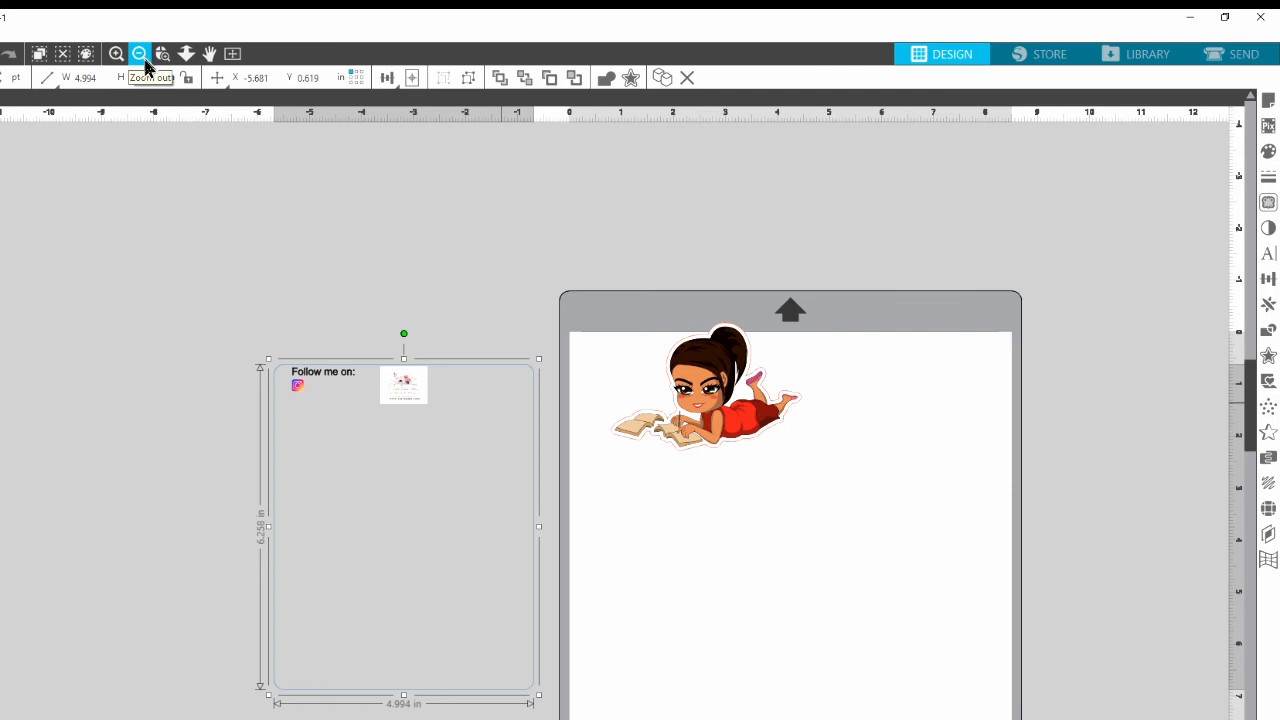
scroll(774, 507, "down", 3)
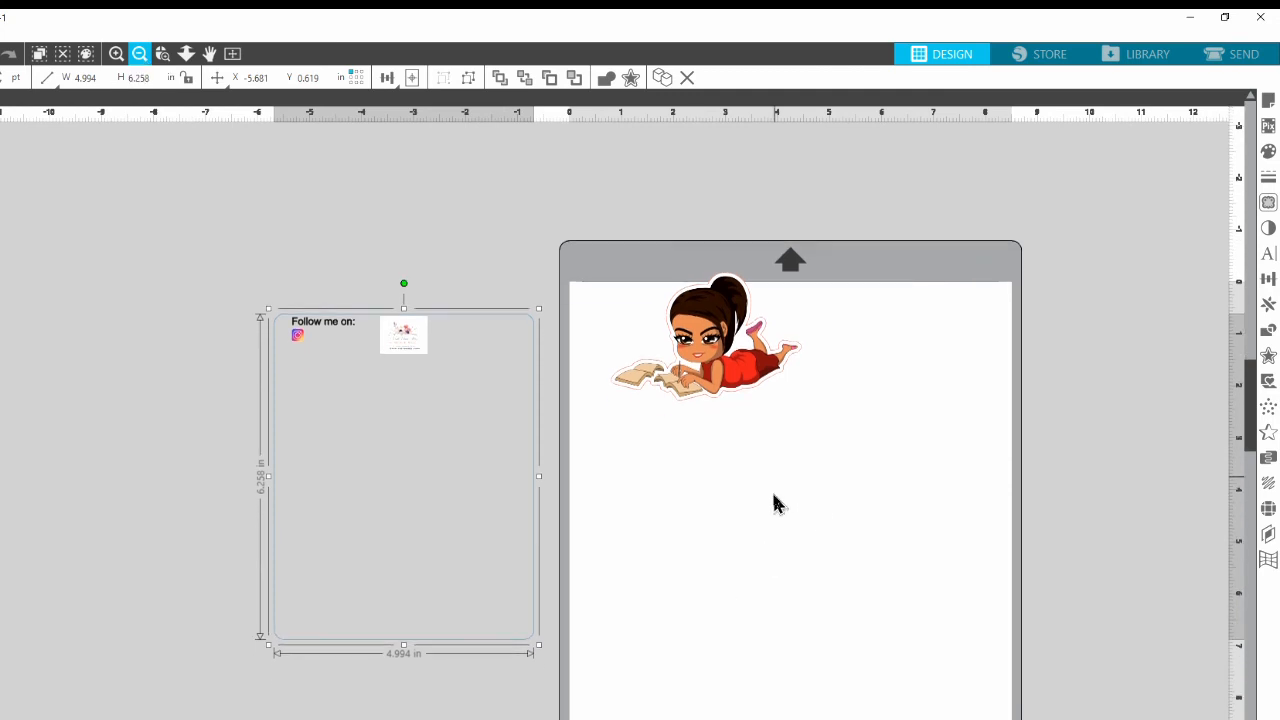
scroll(774, 504, "down", 1)
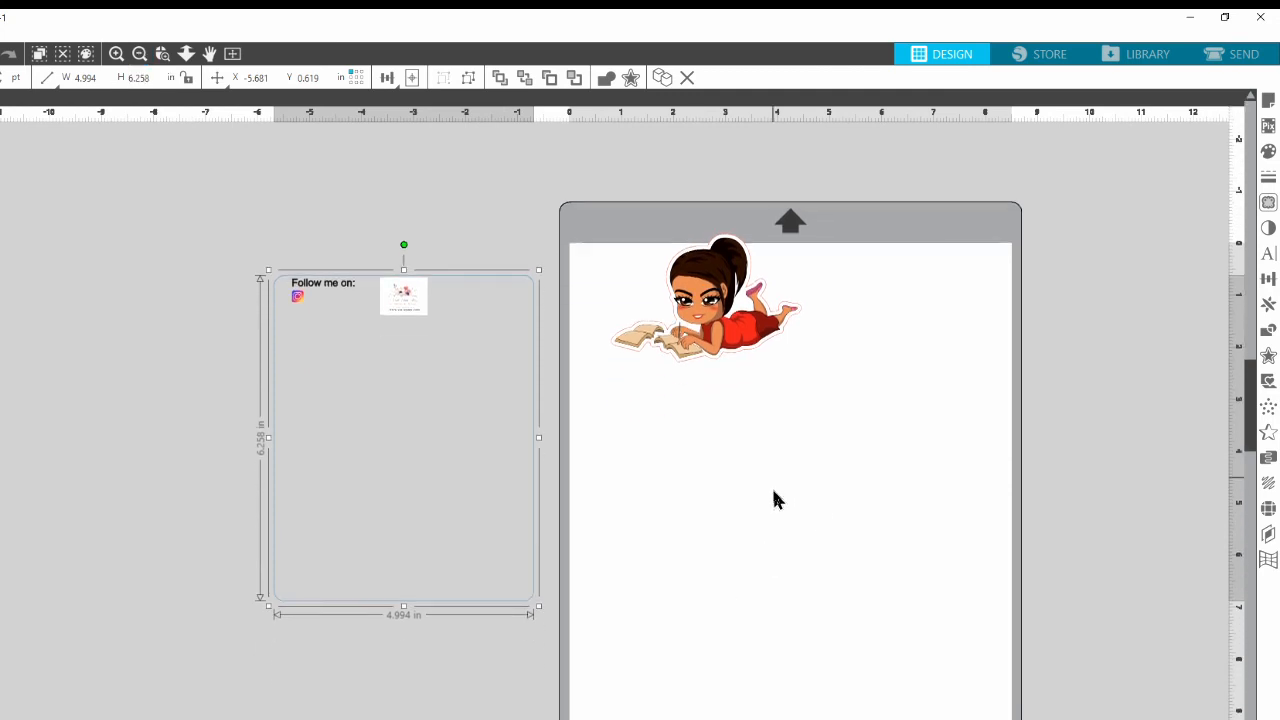
scroll(778, 500, "down", 2)
scroll(770, 590, "down", 1)
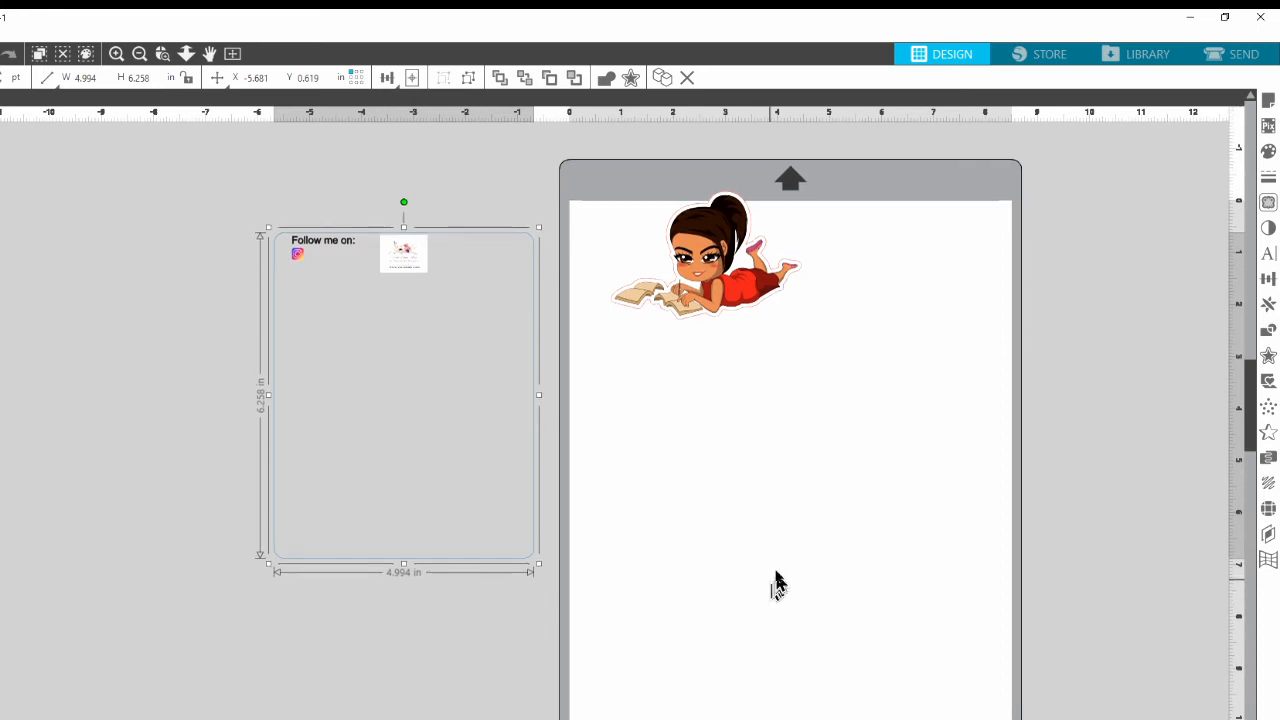
scroll(778, 586, "down", 2)
scroll(777, 570, "up", 1)
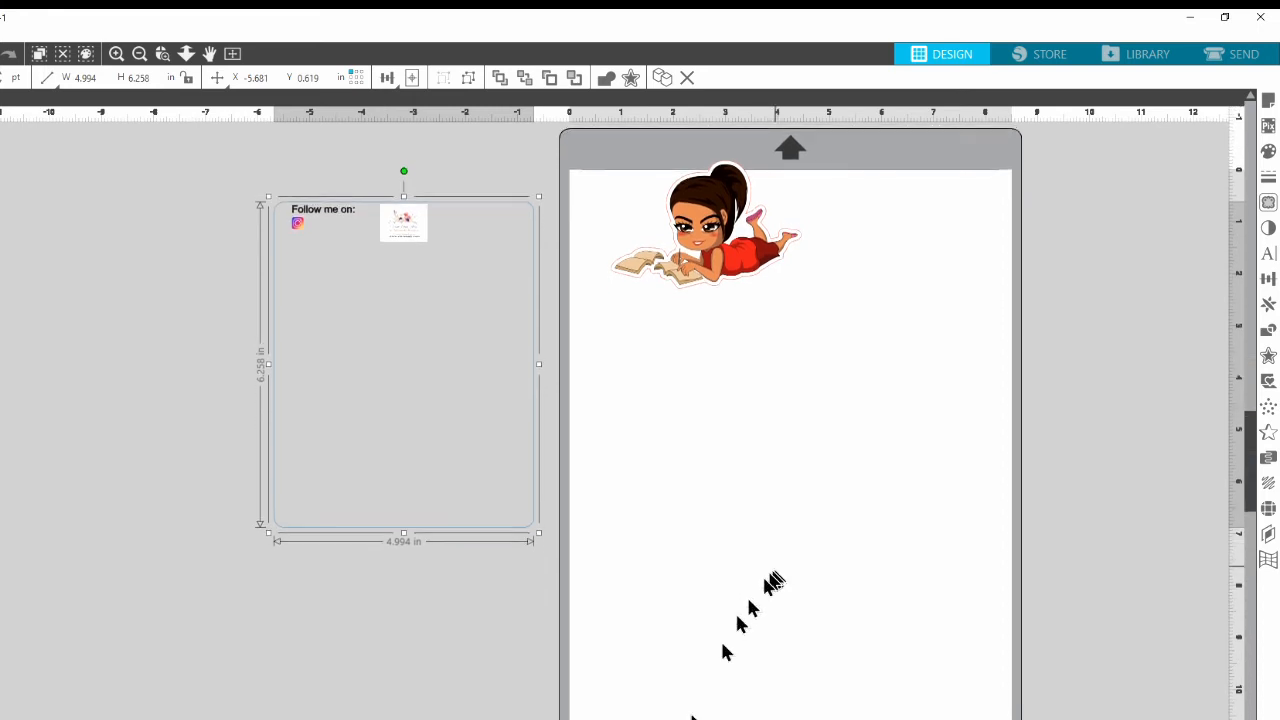
scroll(615, 420, "right", 3)
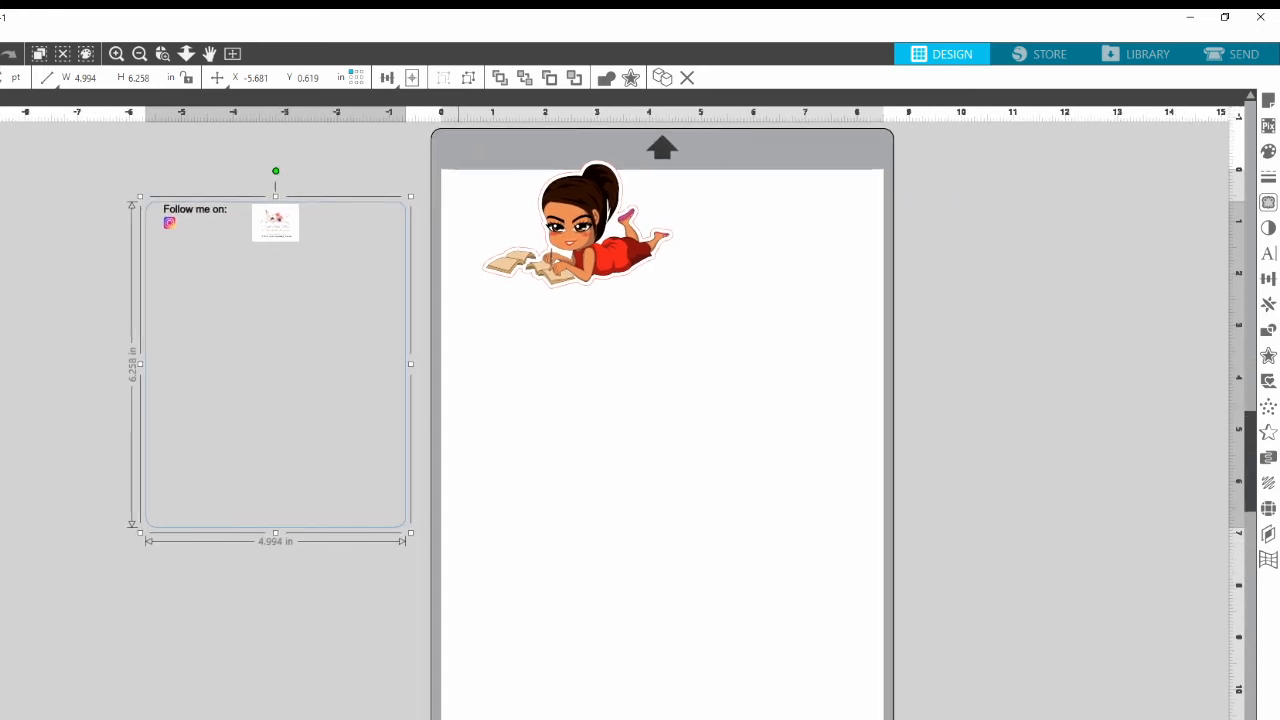
scroll(640, 420, "right", 2)
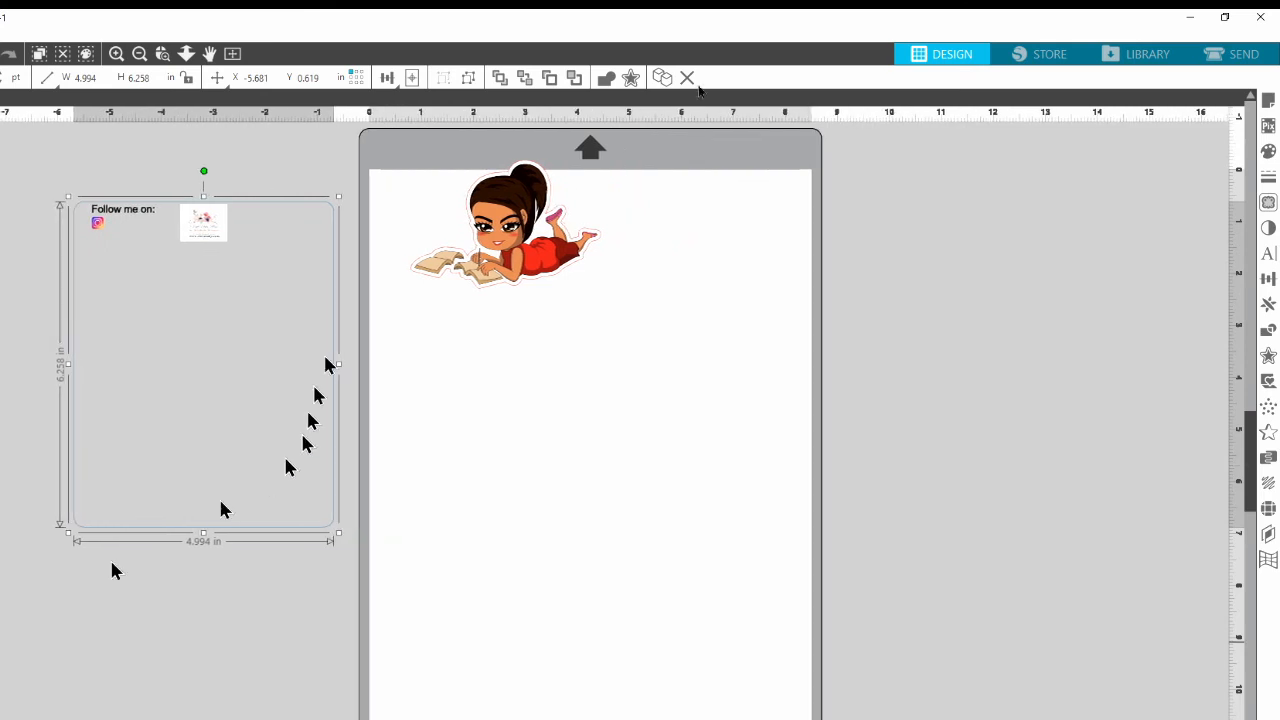
left_click(545, 250)
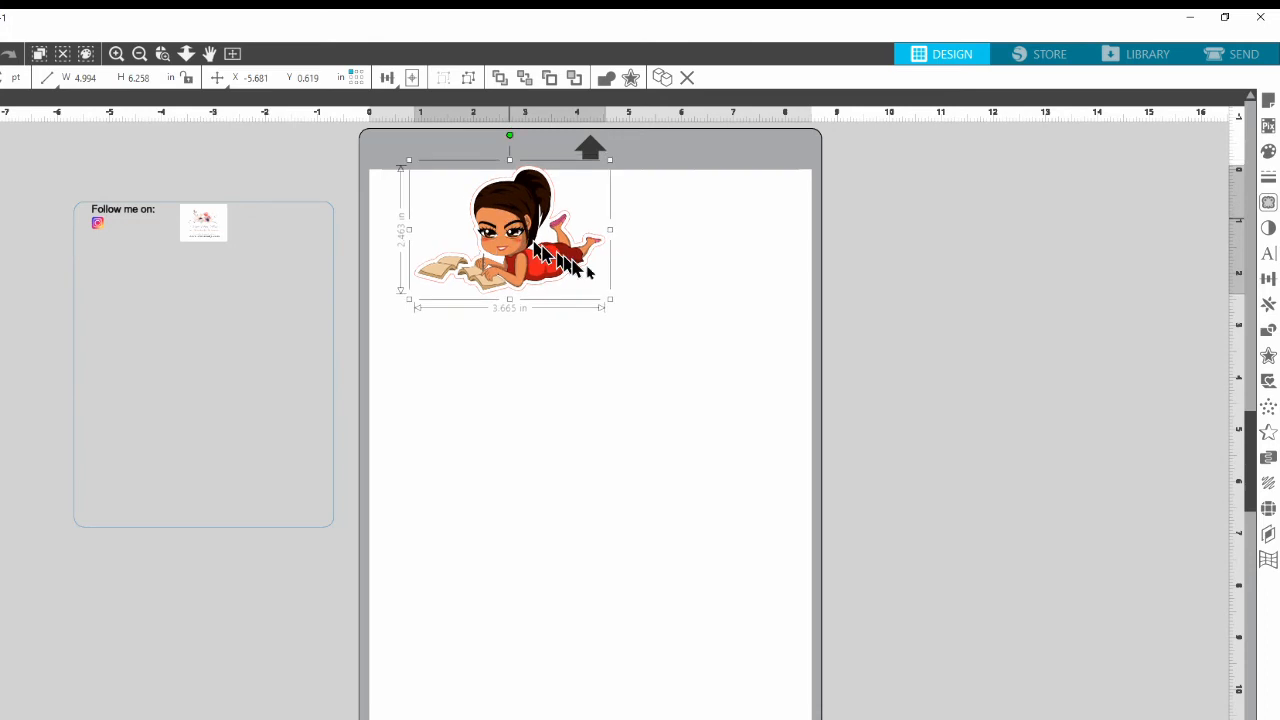
left_click_drag(545, 250, 986, 260)
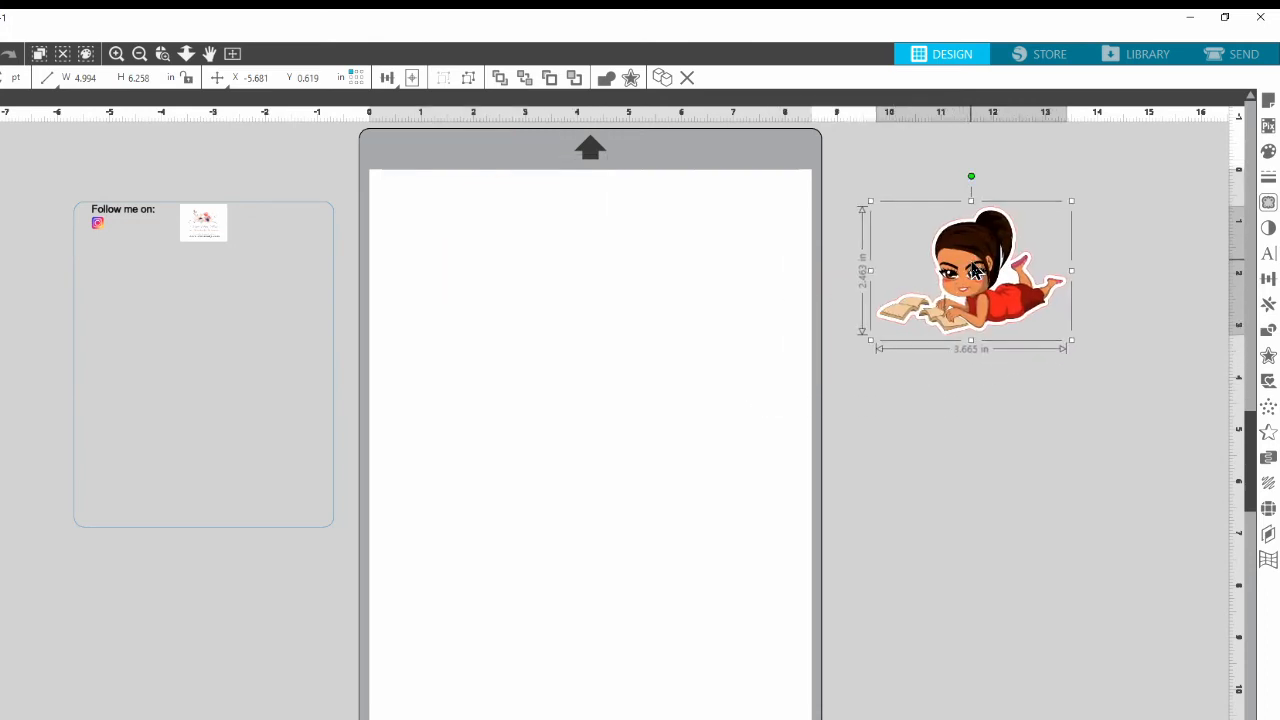
Move the grouped backing card onto the page at about X 1.62, Y 1.36 in
left_click(288, 531)
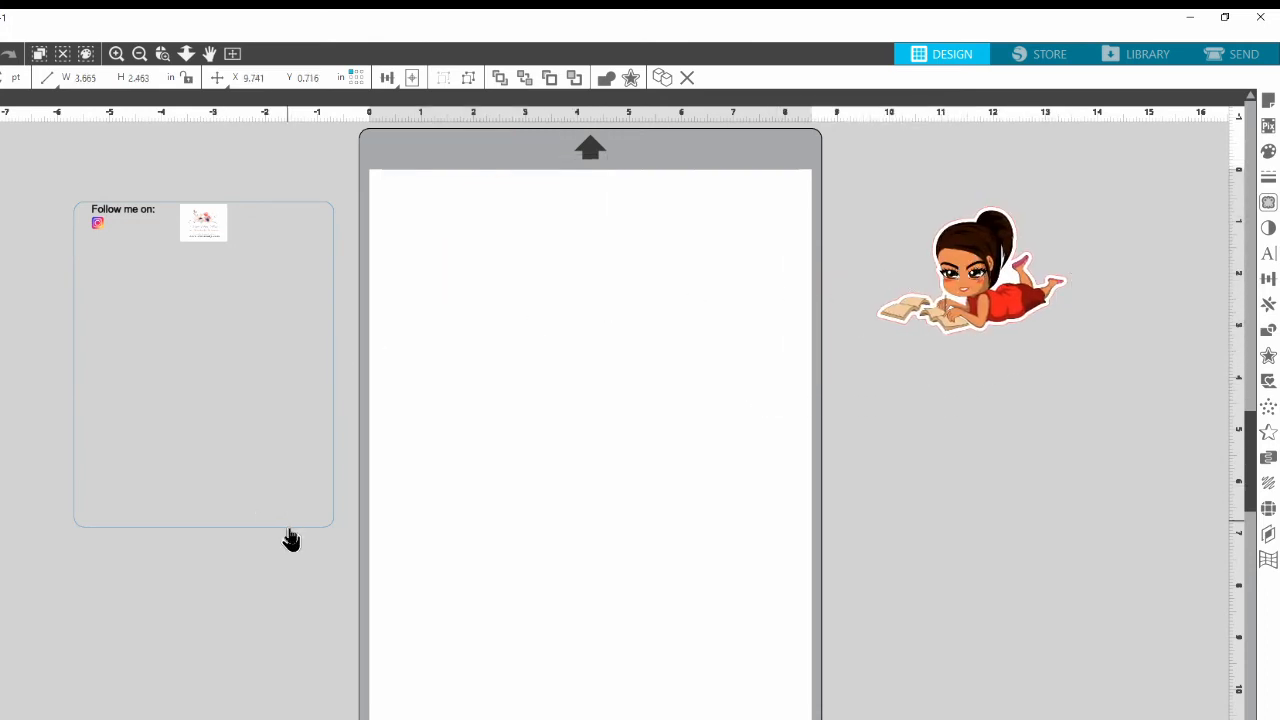
left_click(290, 533)
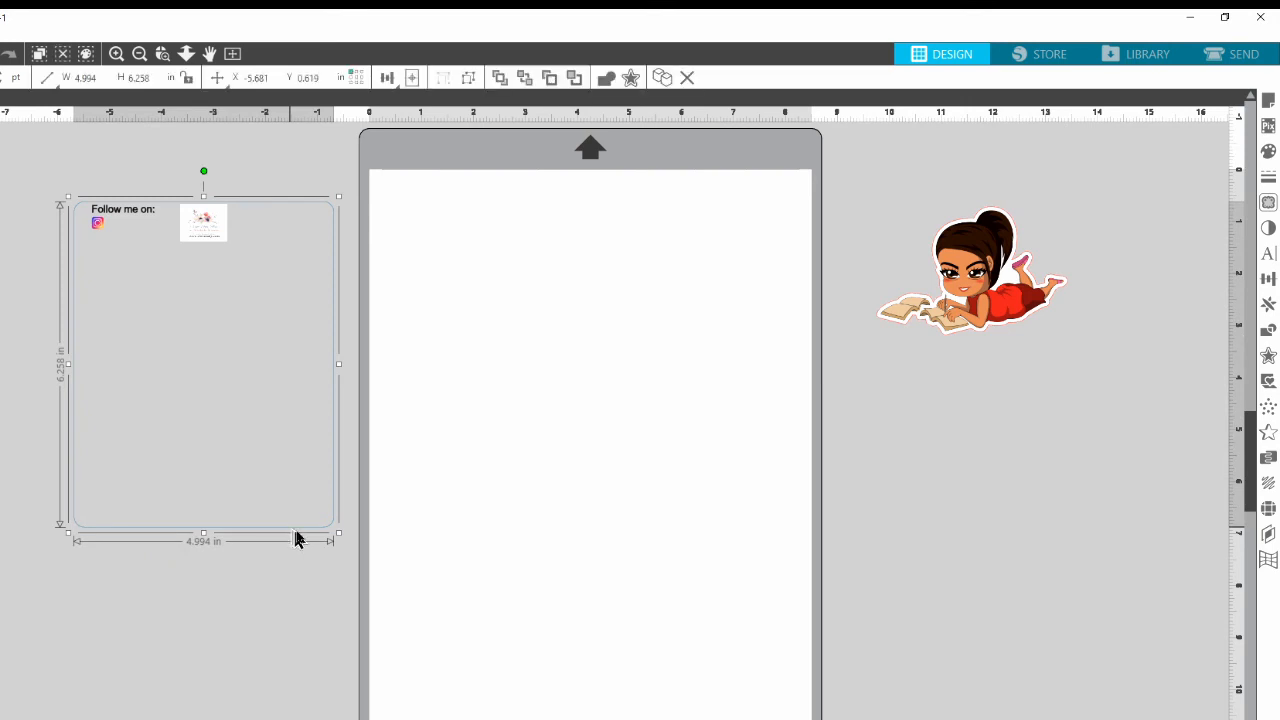
left_click_drag(290, 530, 520, 585)
mouse_move(667, 585)
left_mouse_down()
mouse_move(674, 563)
mouse_move(670, 575)
left_mouse_up()
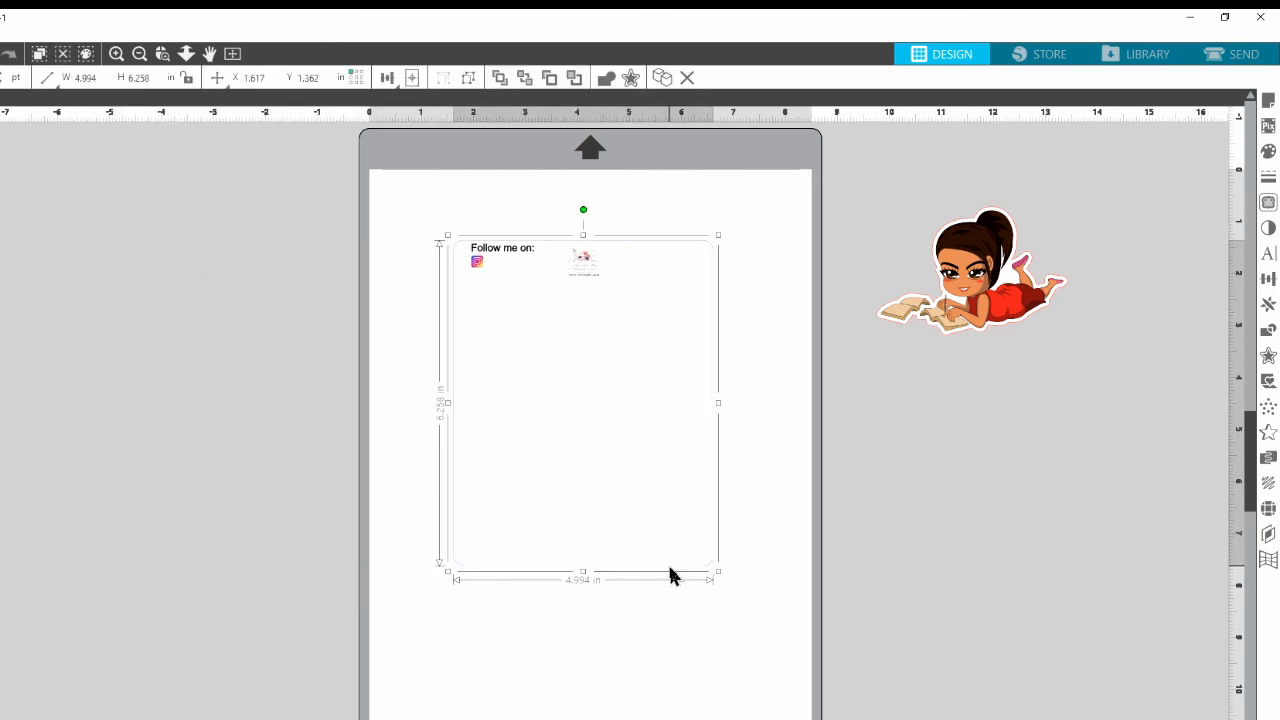
Place the girl sticker on the backing card and scale it down to about 2.16 by 1.45 in
left_click_drag(958, 302, 574, 395)
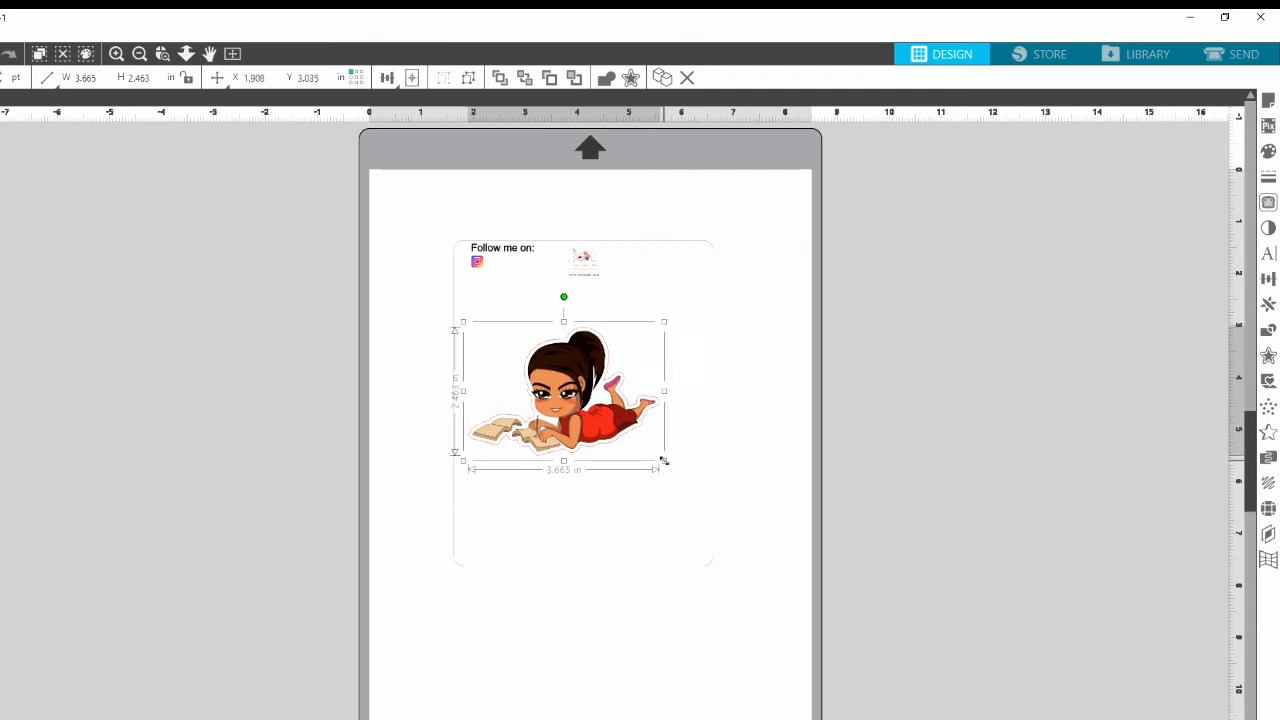
left_click_drag(655, 456, 596, 398)
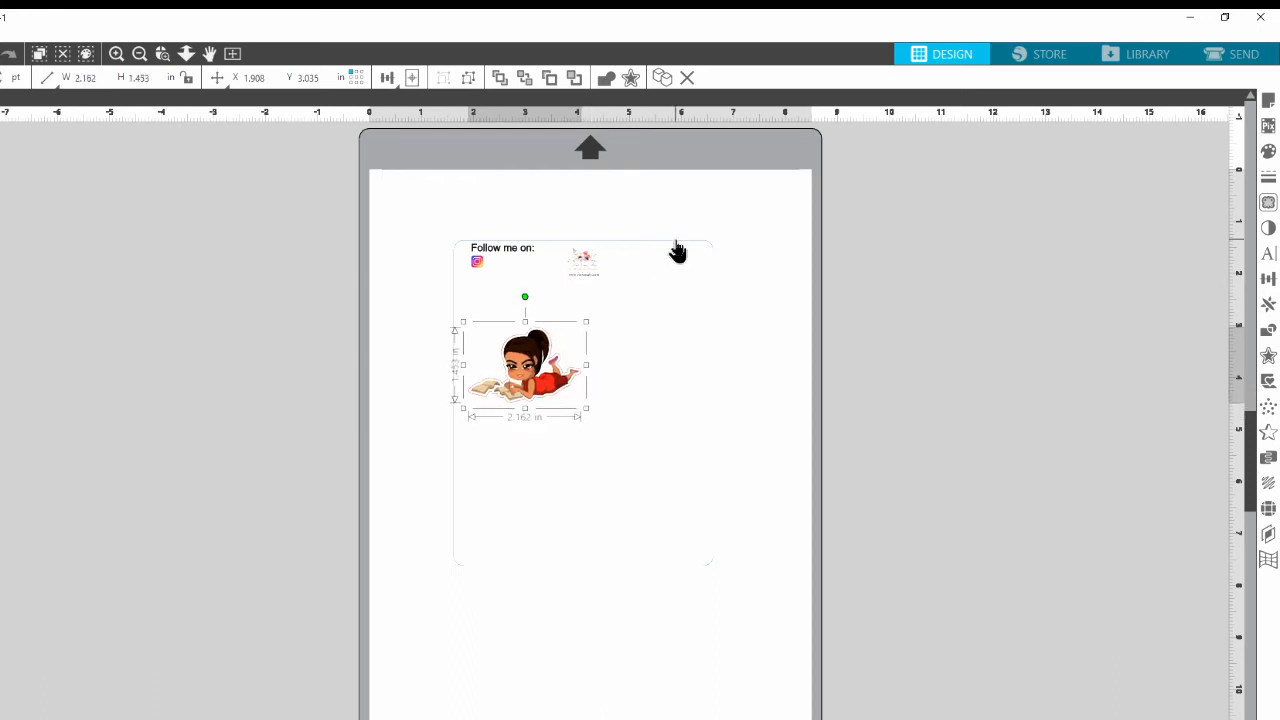
Set the backing card group's size to 4 in wide by 6 in high
left_click(676, 251)
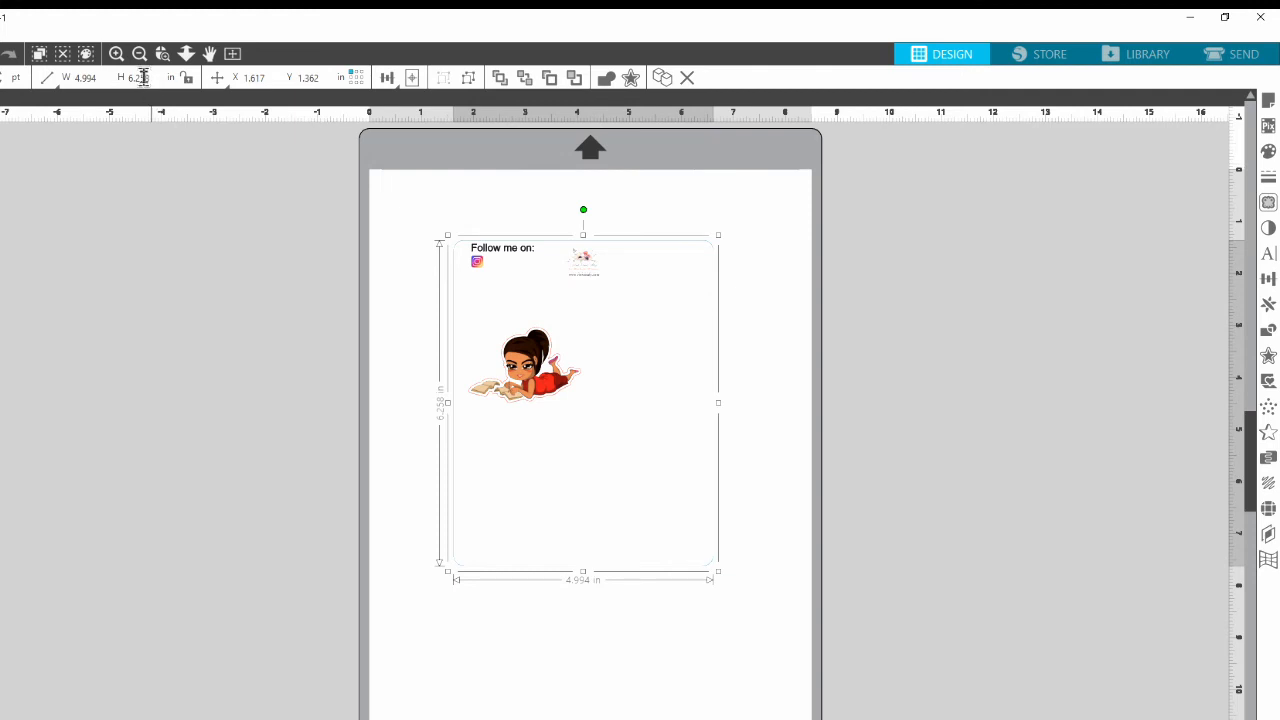
left_click(87, 78)
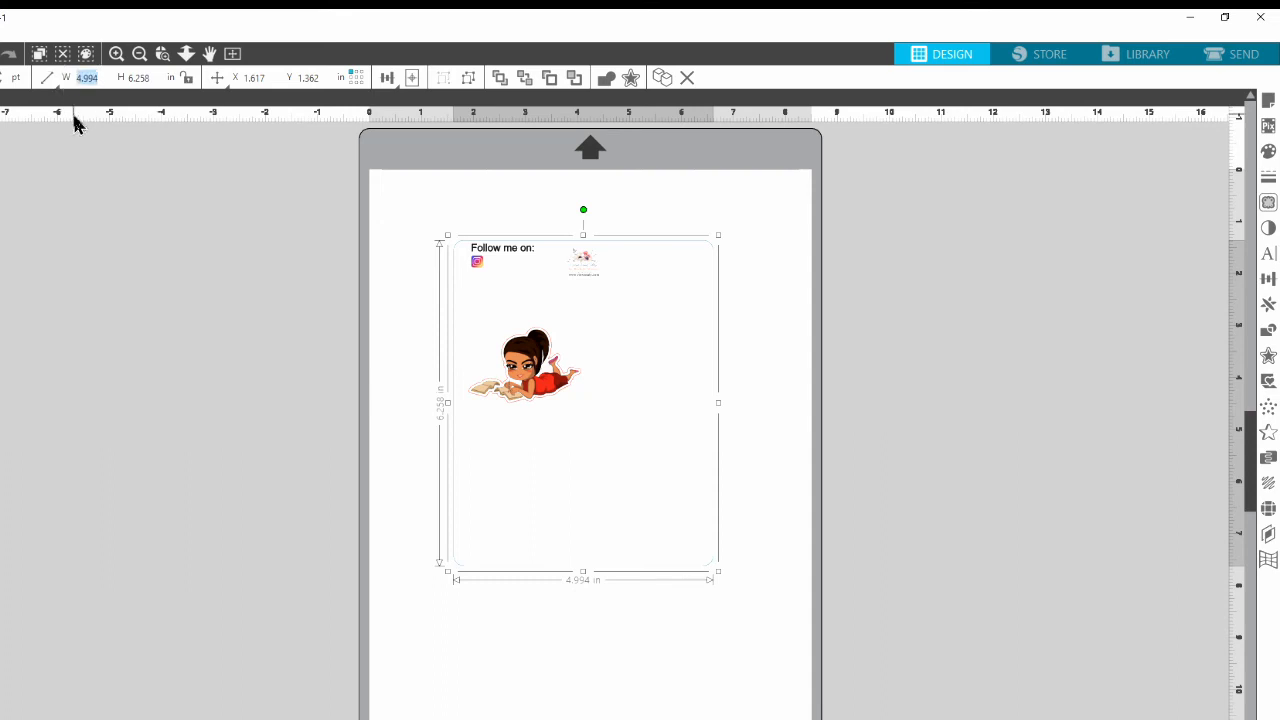
mouse_move(74, 116)
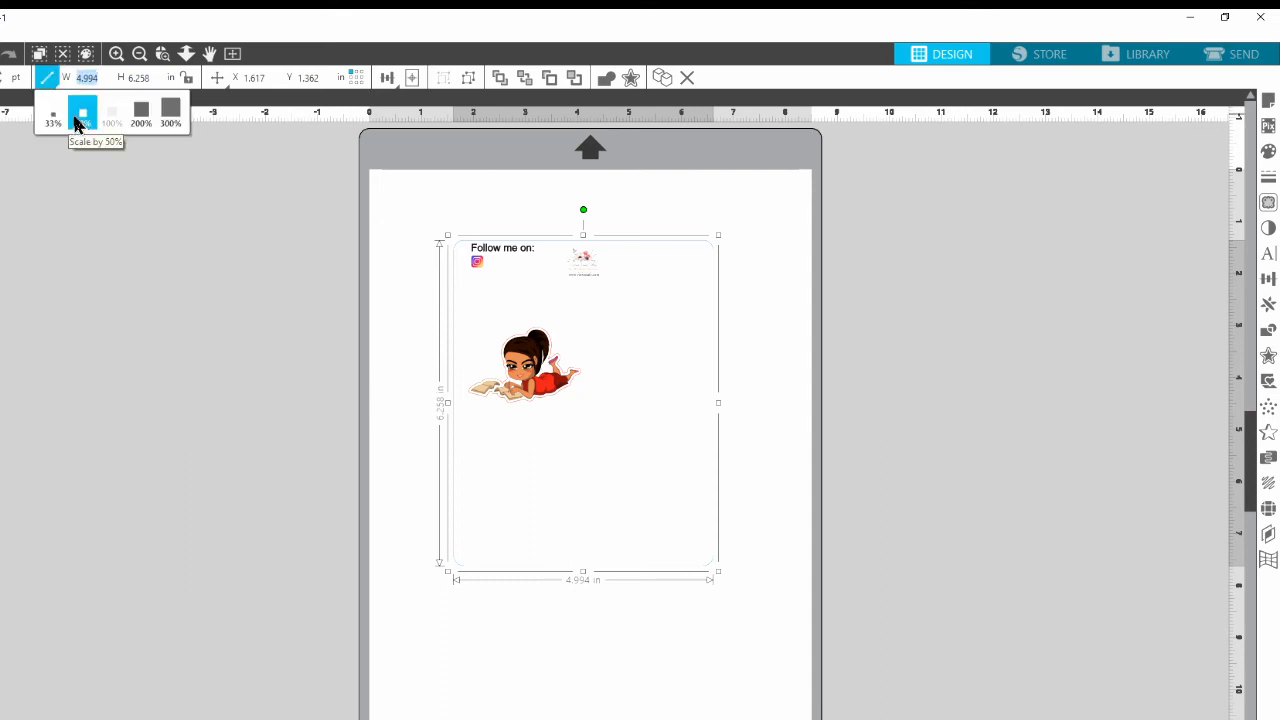
type("4")
key("Tab")
type("6")
key("Return")
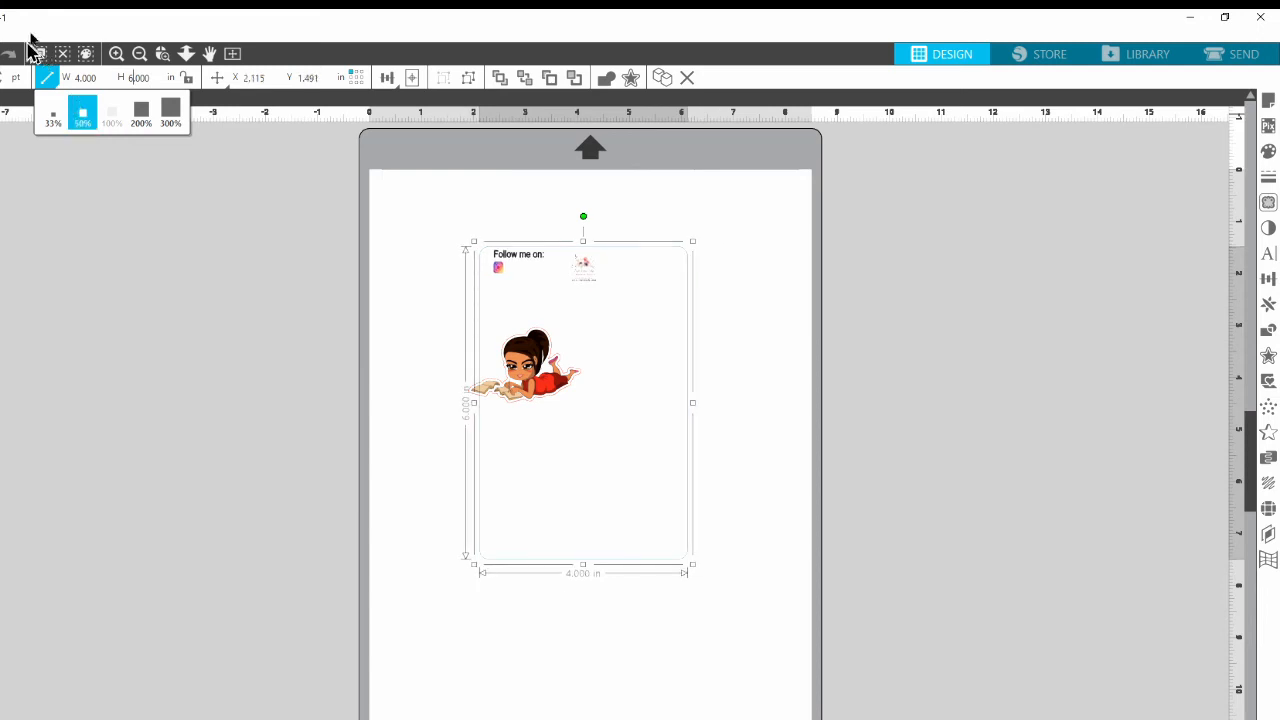
left_click(36, 52)
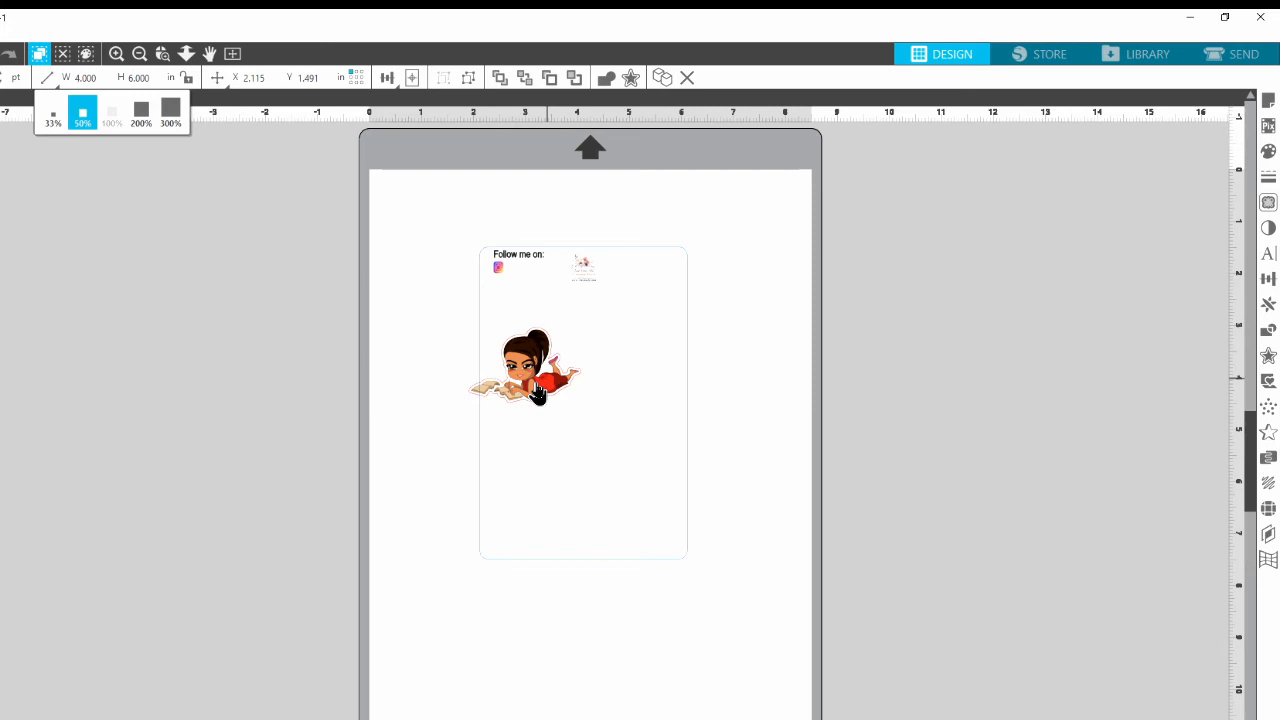
Shrink the girl sticker to about 1.67 by 1.12 in and position it below the Instagram icon at about X 2.24, Y 2.52 in
left_click_drag(537, 393, 563, 356)
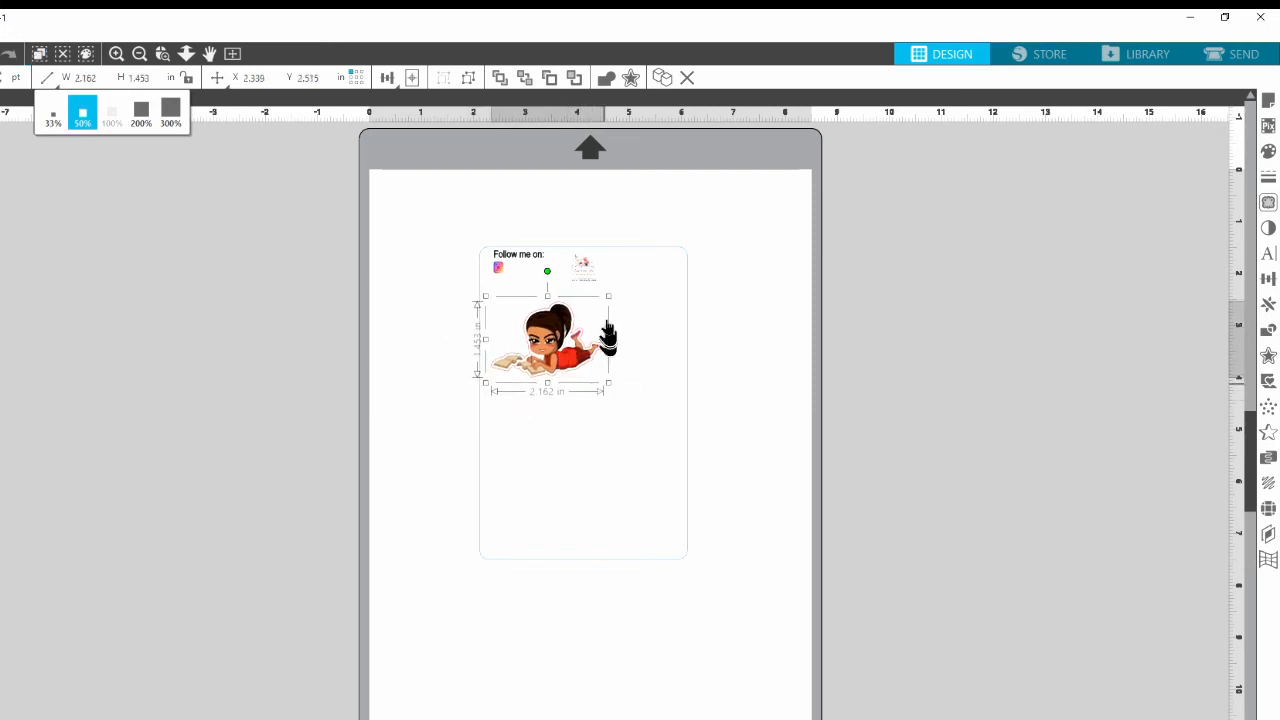
left_click_drag(608, 297, 585, 315)
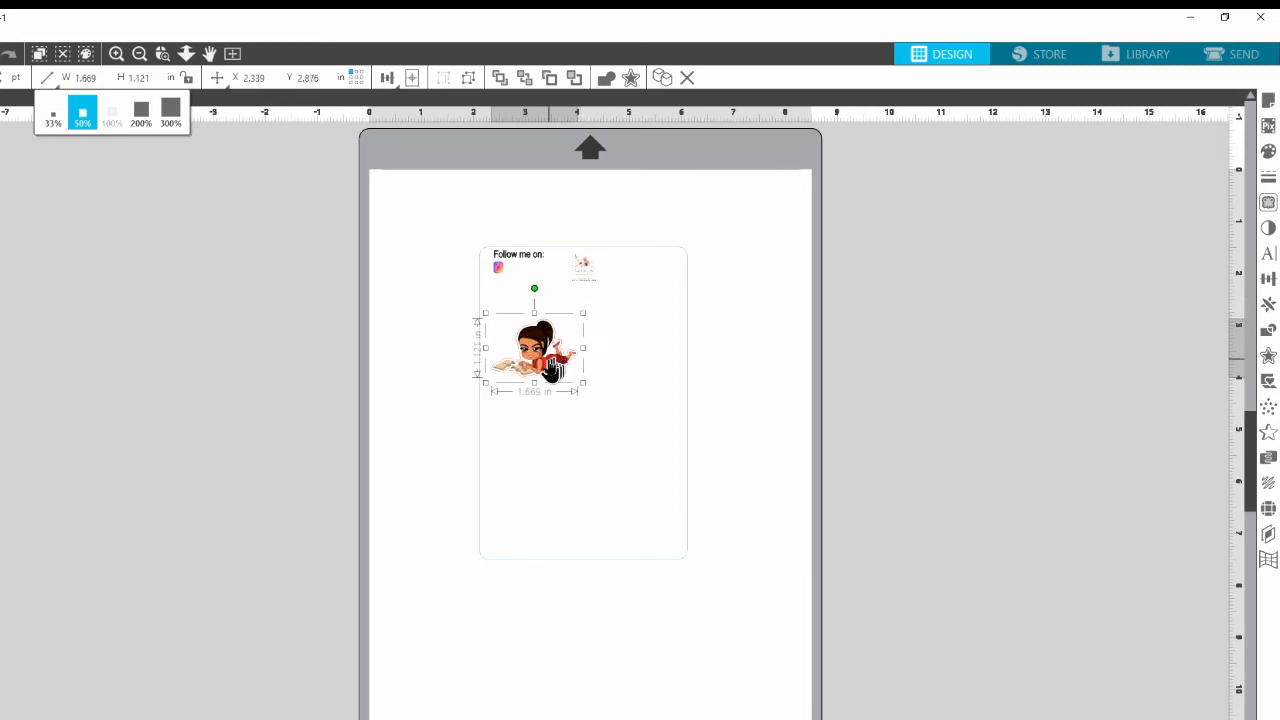
left_click_drag(553, 370, 545, 346)
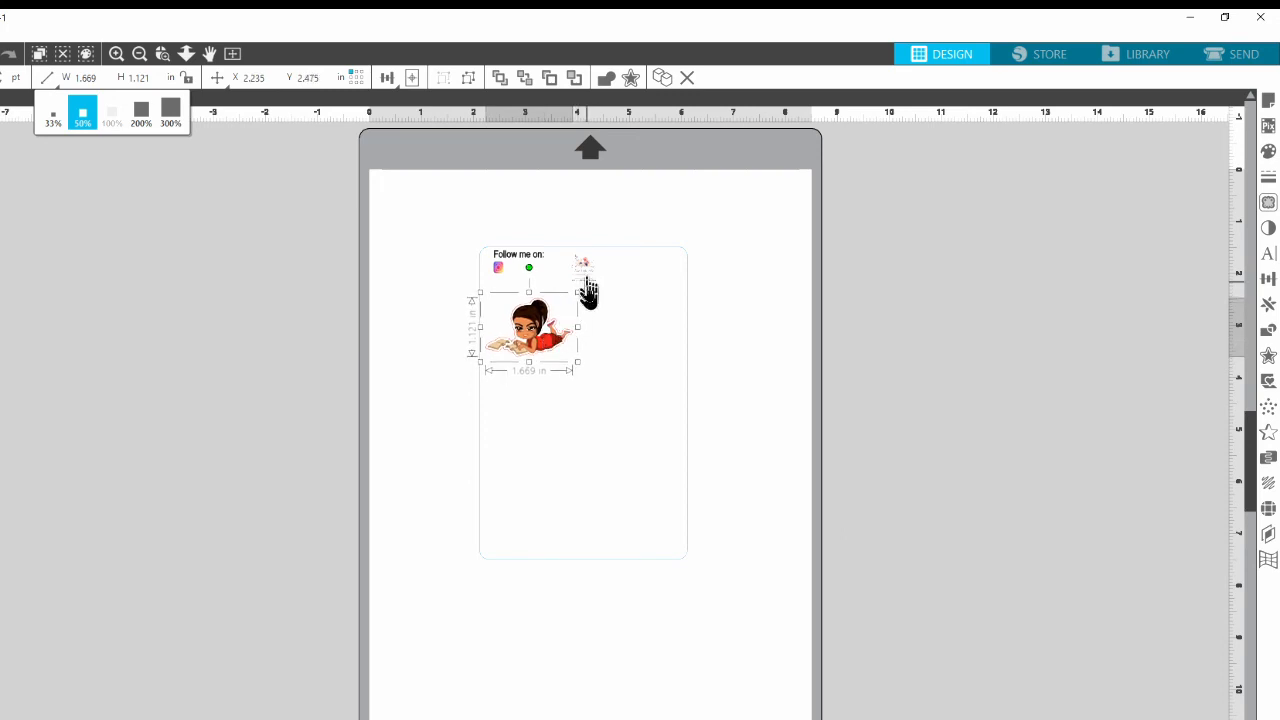
left_click_drag(530, 336, 530, 338)
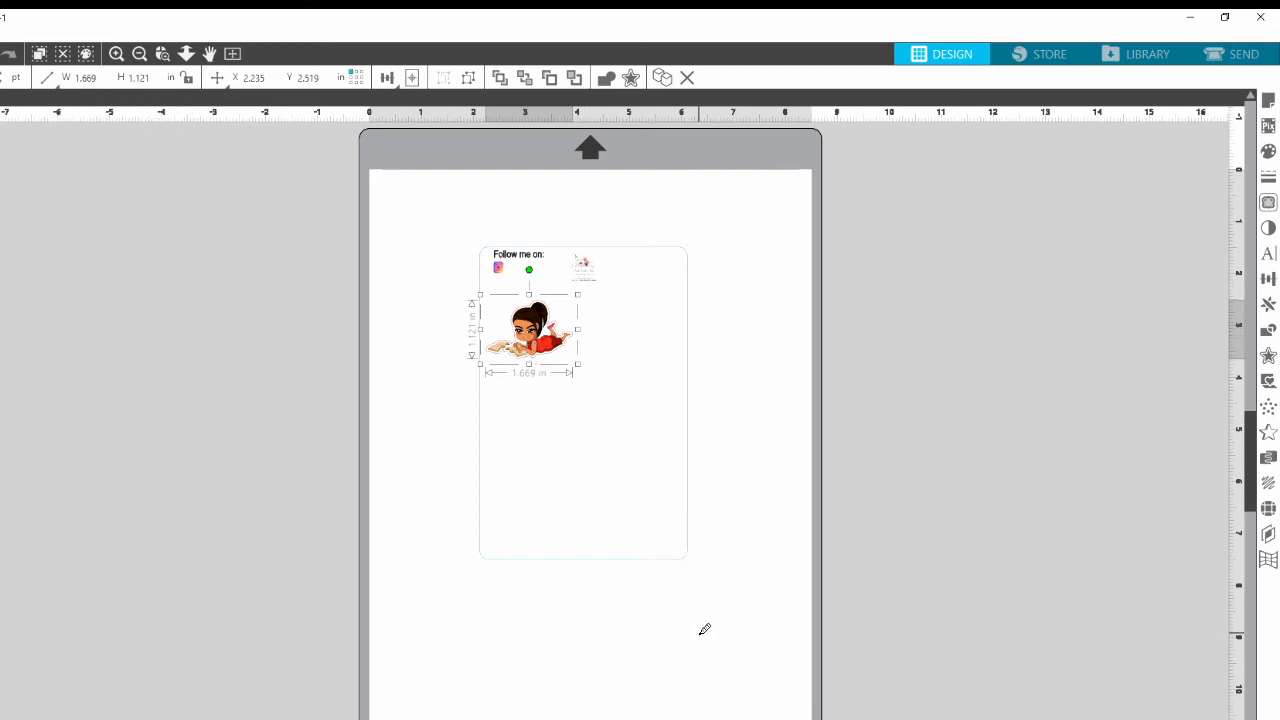
Duplicate the girl sticker, place the copy to the right of the original on the card, and align both by their top edges
key("ctrl+d")
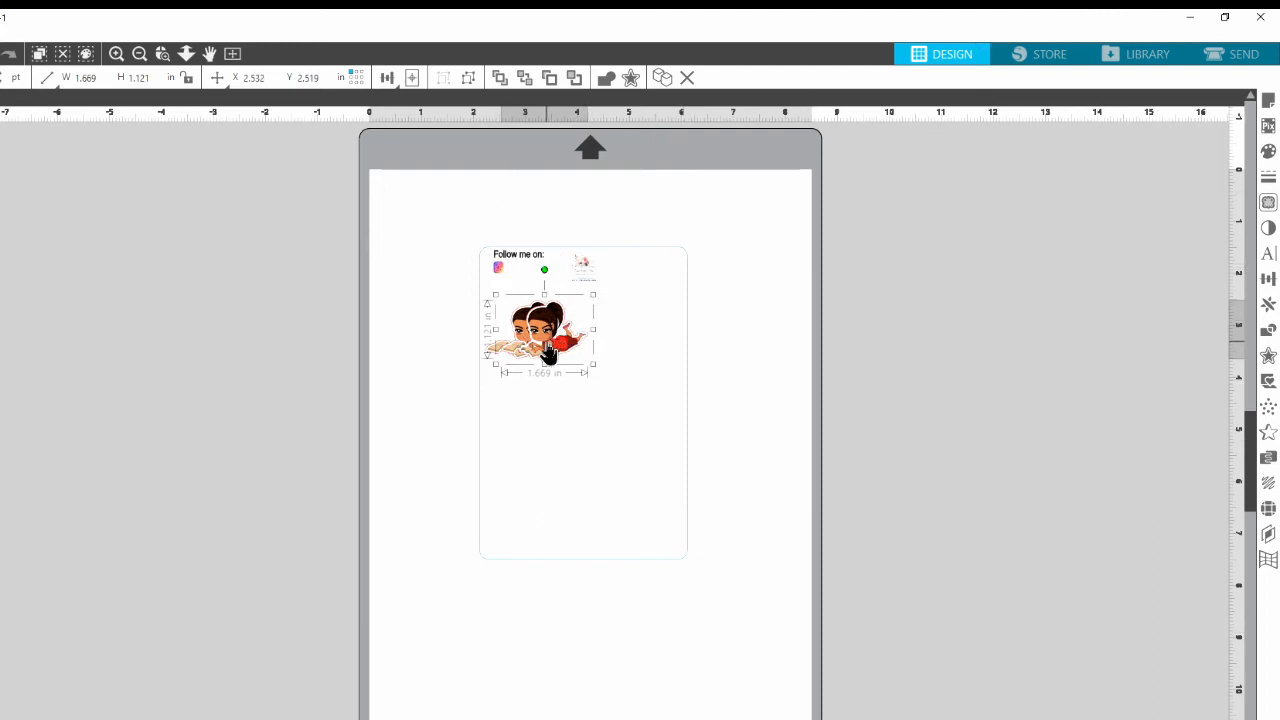
left_click_drag(562, 341, 630, 370)
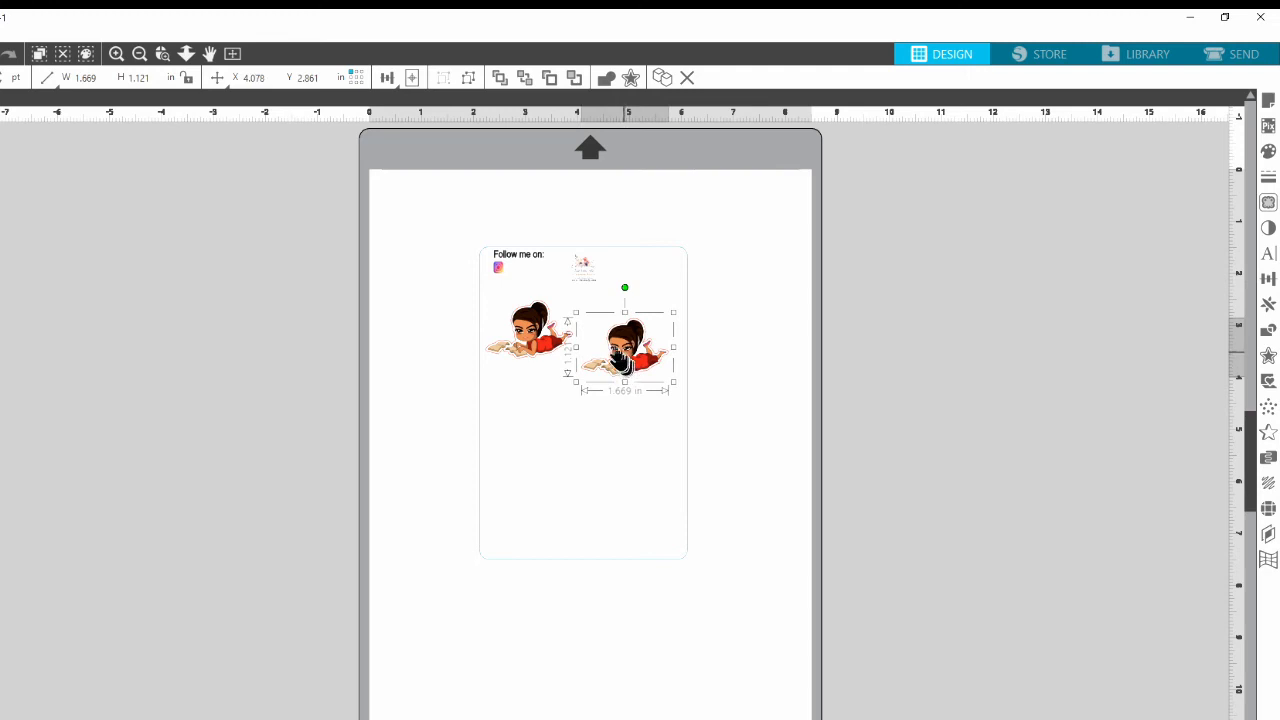
left_click(530, 340, "shift")
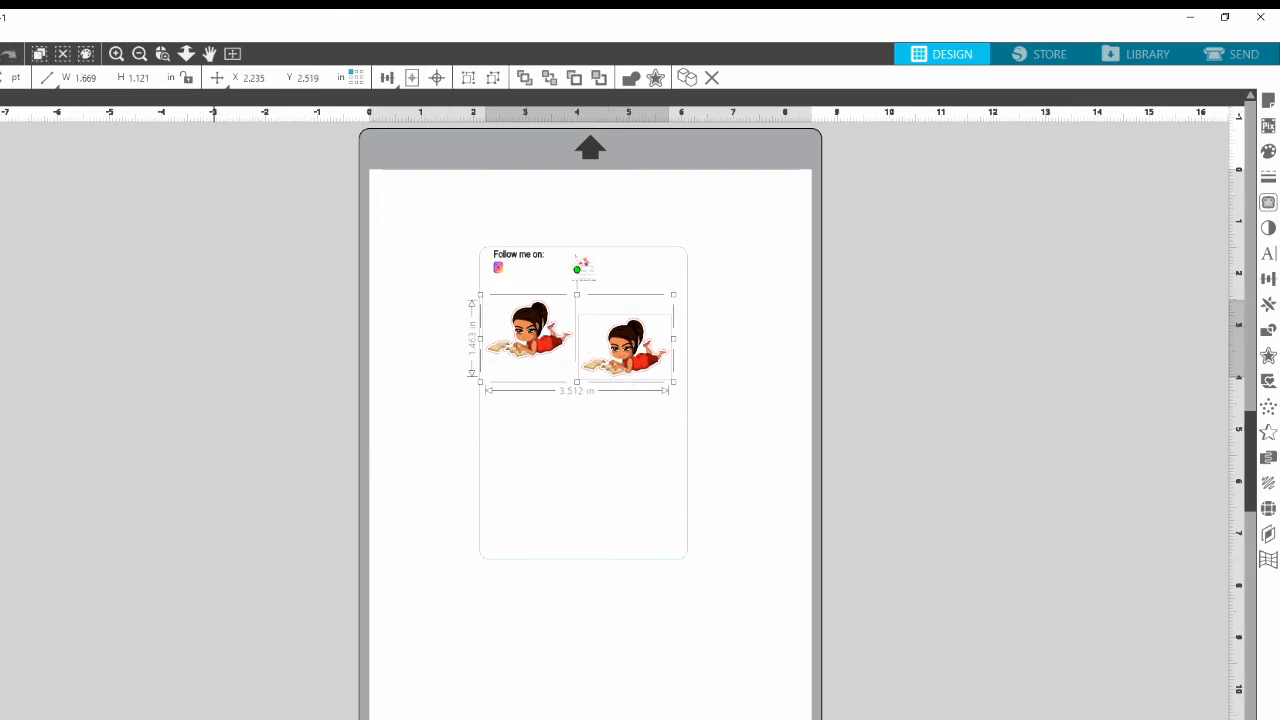
left_click(2, 34)
mouse_move(4, 86)
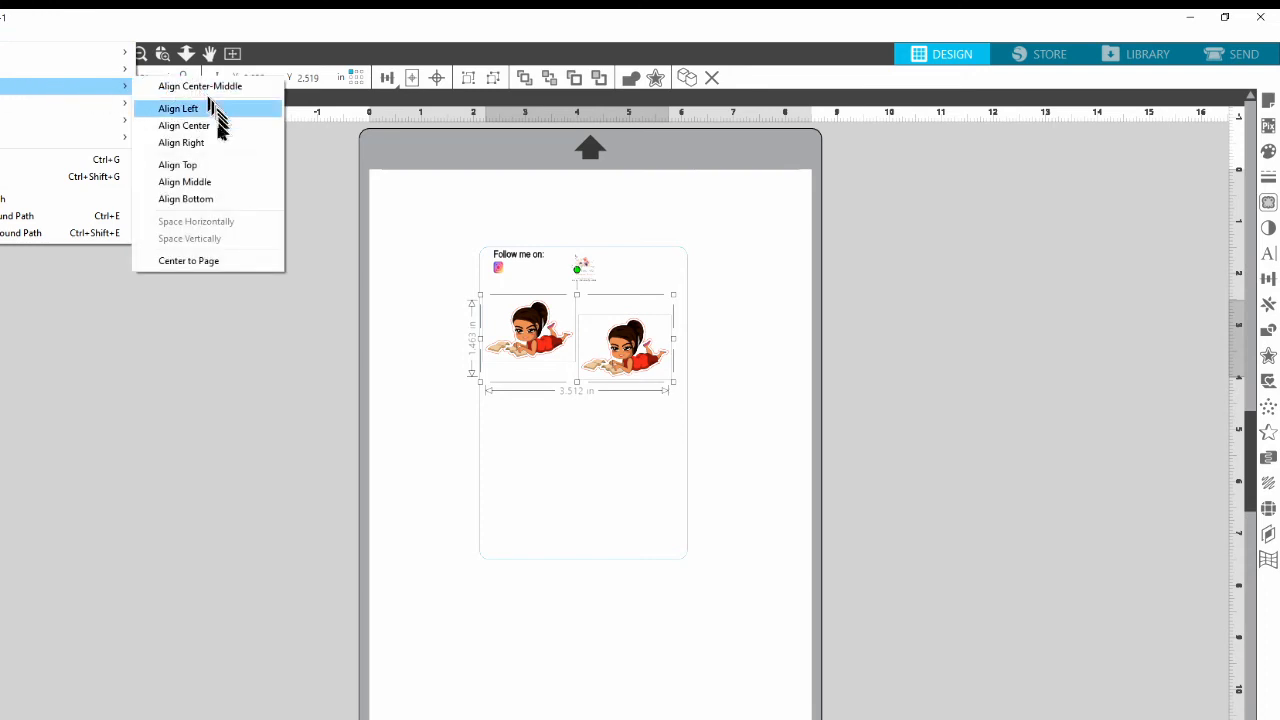
left_click(178, 165)
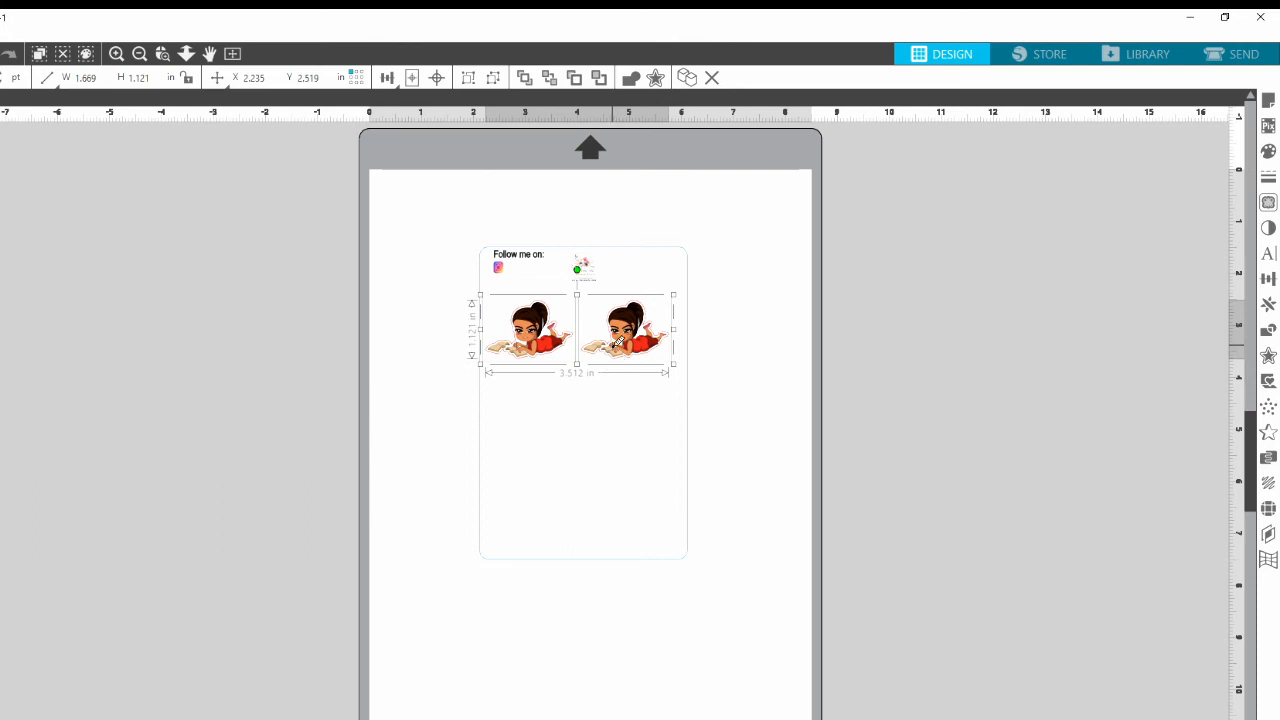
Group the two girl stickers, paste three copies of the pair, and move one copy down to the card's bottom edge
key("ctrl+g")
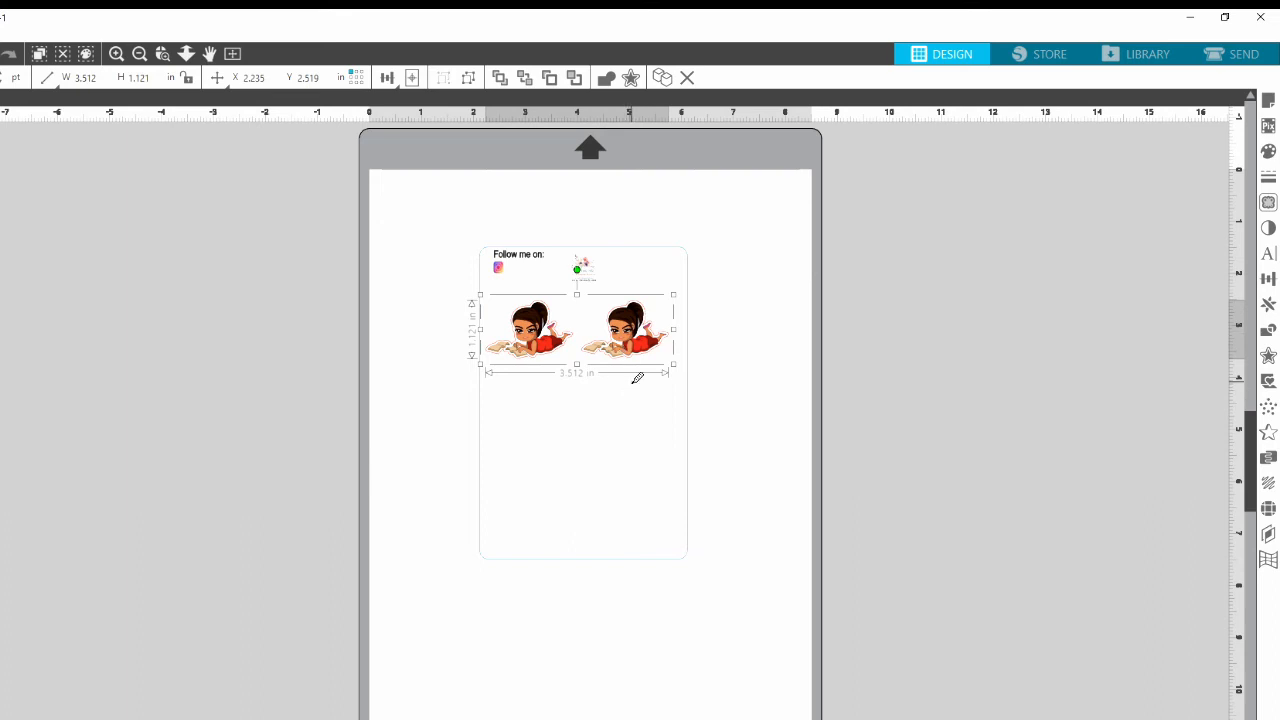
key("ctrl+v")
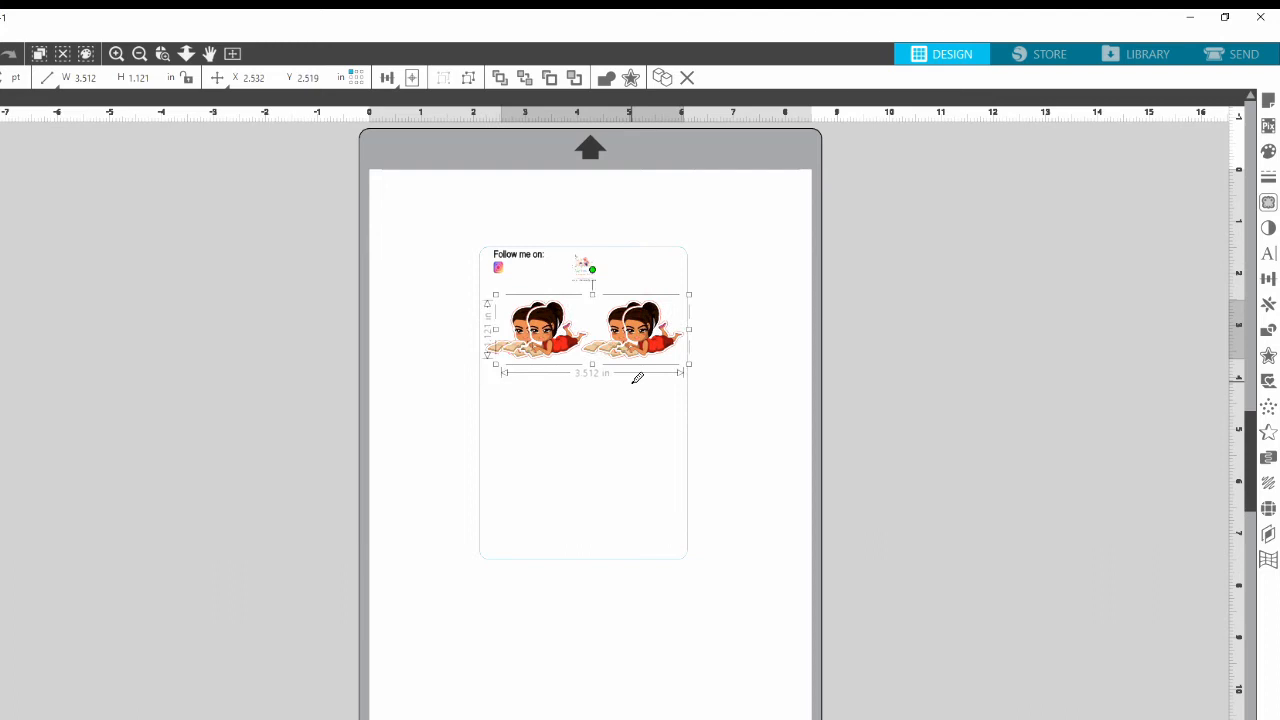
key("ctrl+v")
key("ctrl+v")
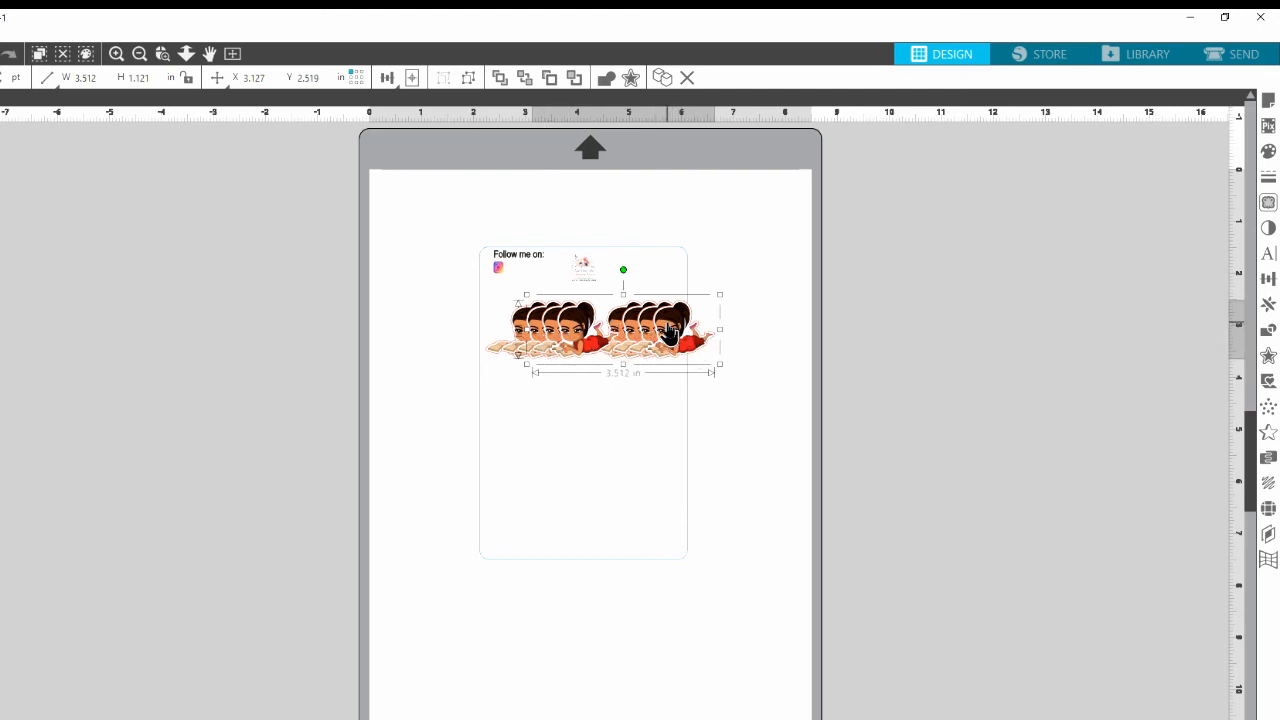
left_click_drag(670, 333, 648, 529)
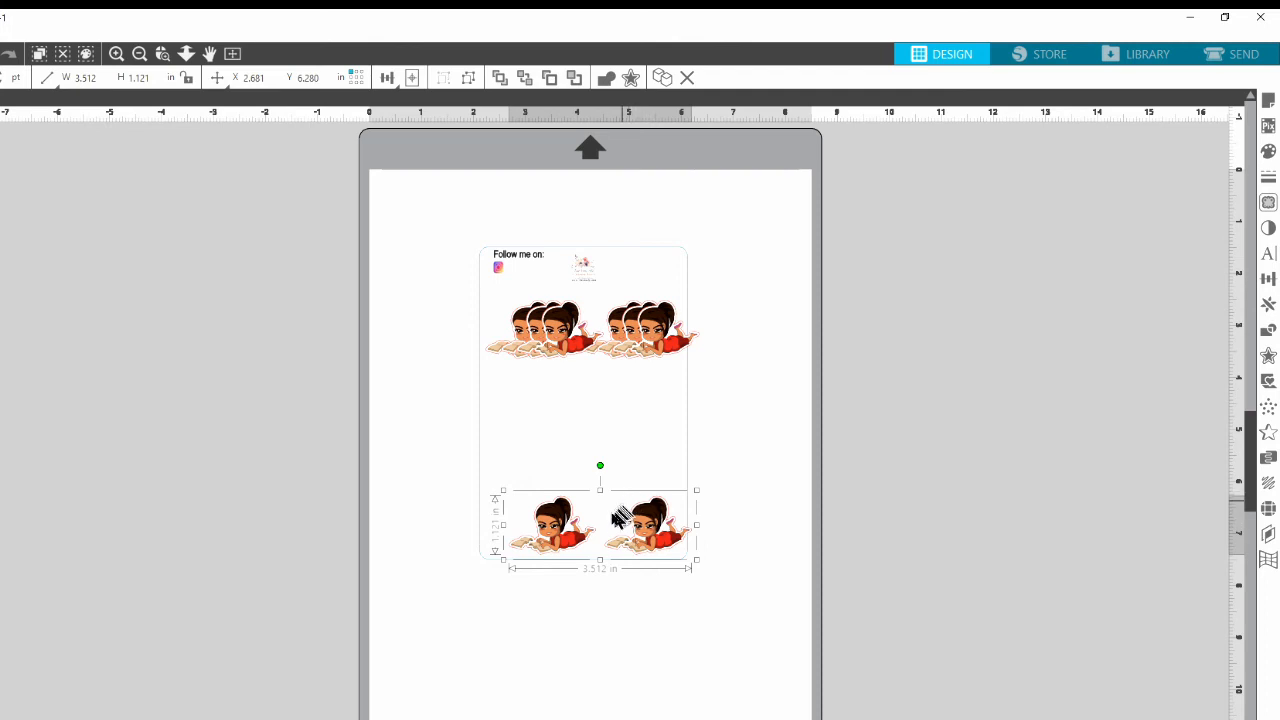
Select all four sticker pairs and align them by their left edges
left_click(560, 338, "shift")
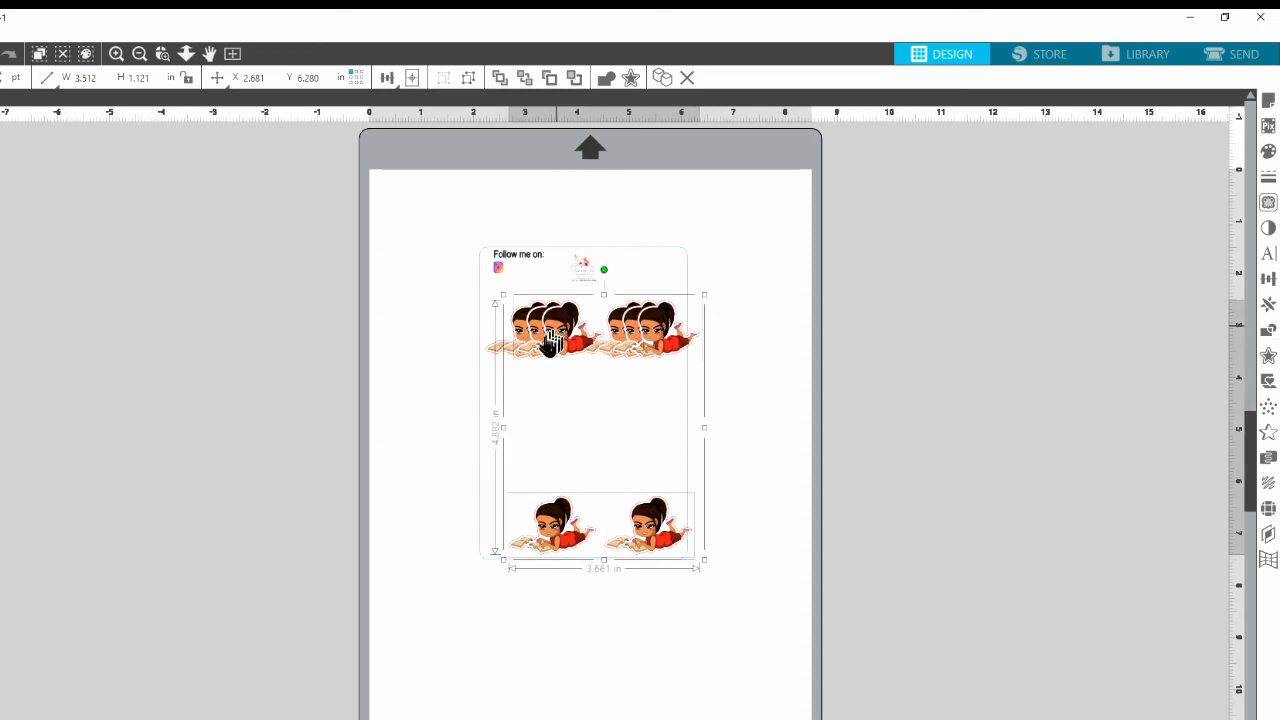
left_click(537, 340, "shift")
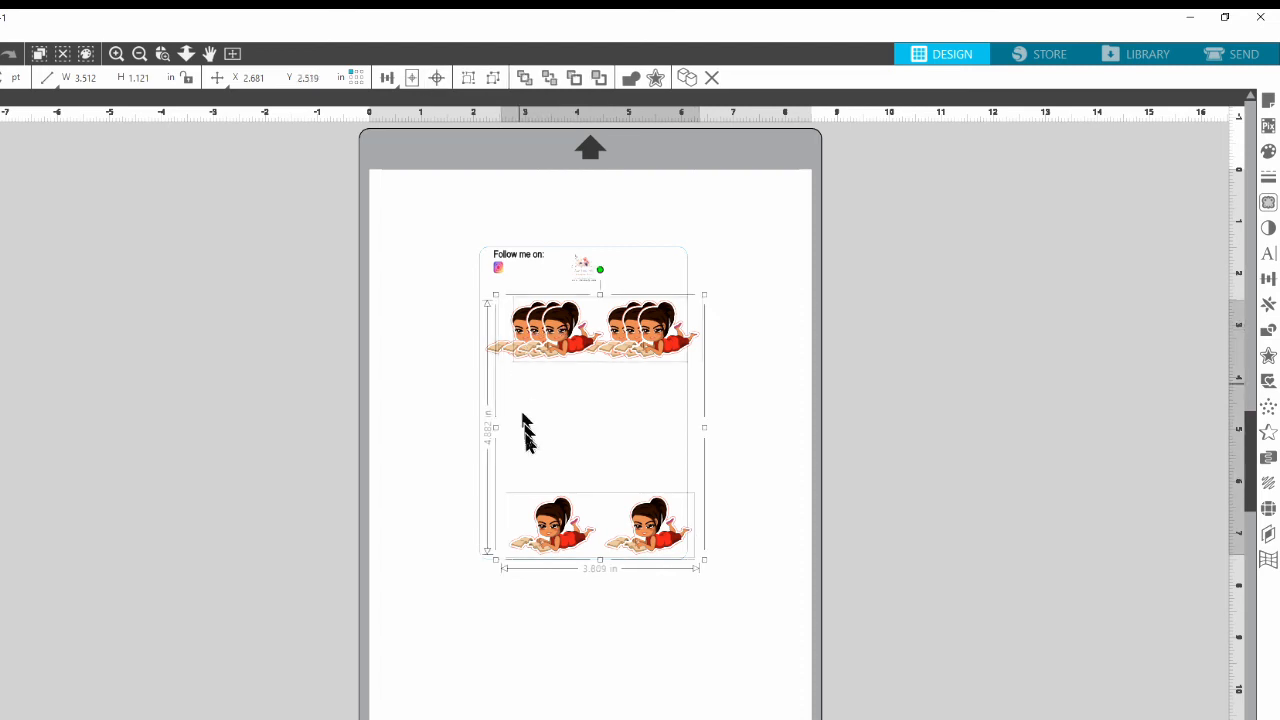
left_click(520, 343, "shift")
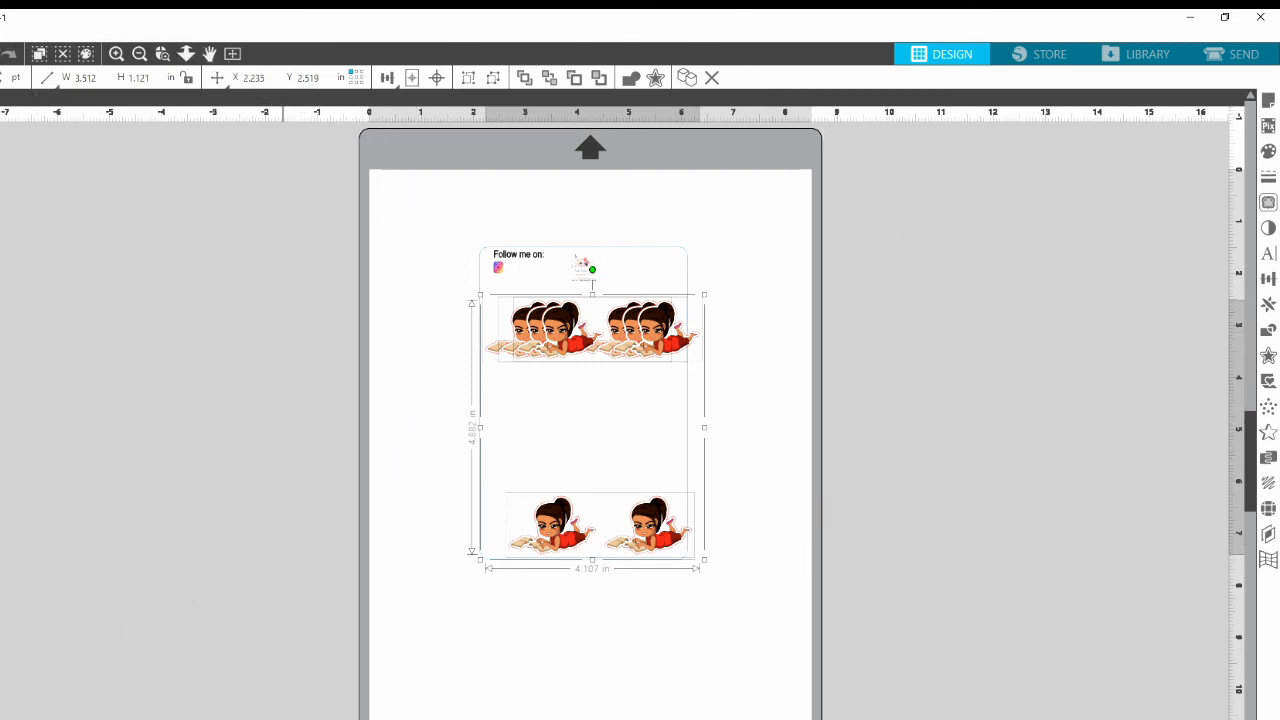
left_click(0, 33)
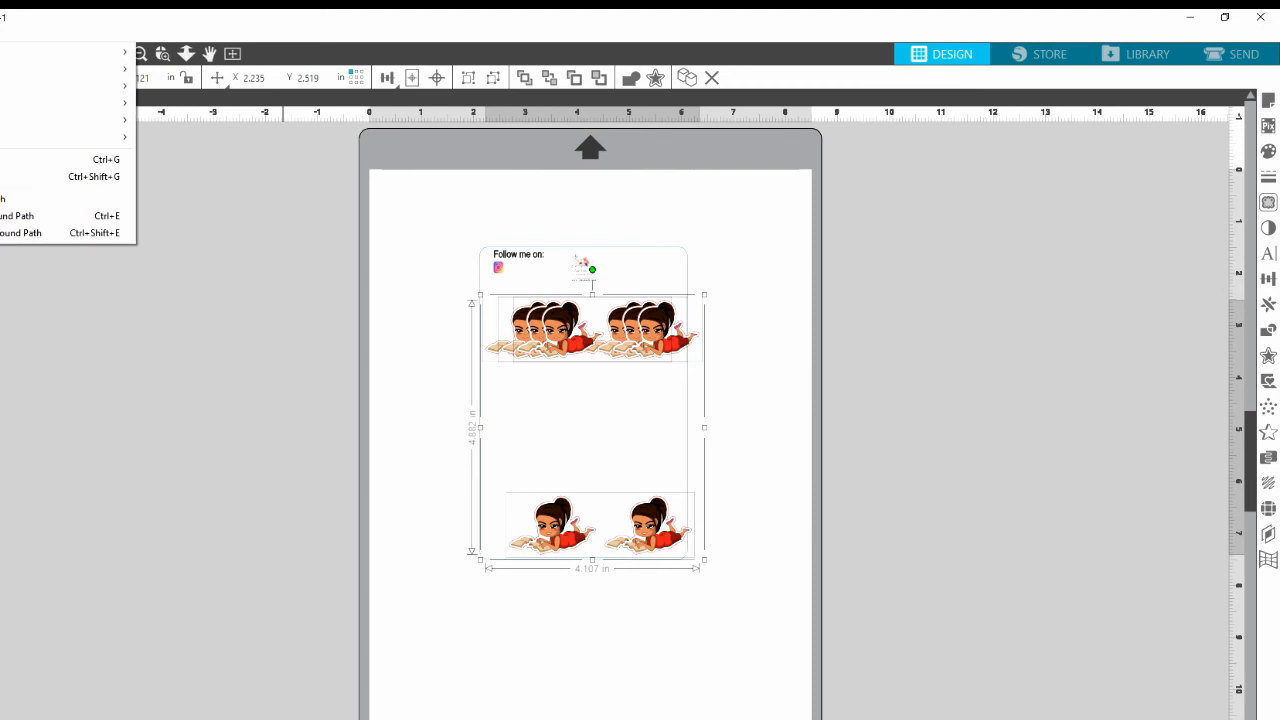
mouse_move(60, 86)
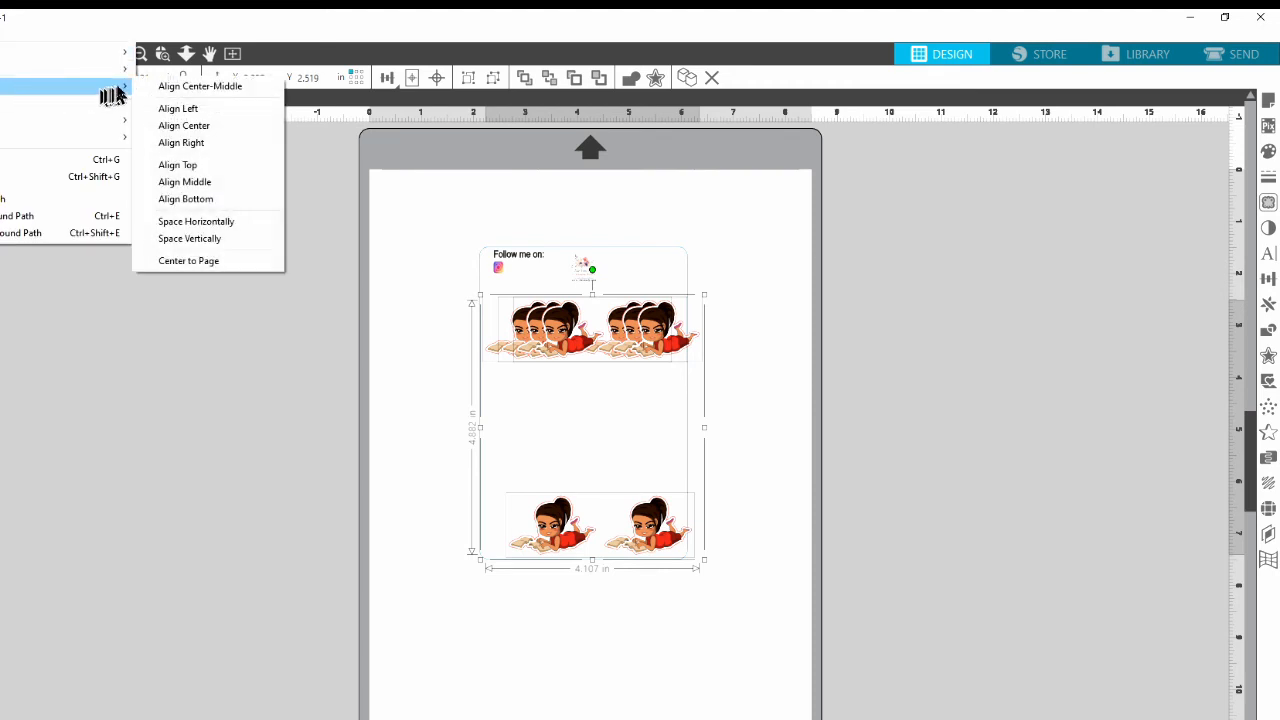
left_click(195, 112)
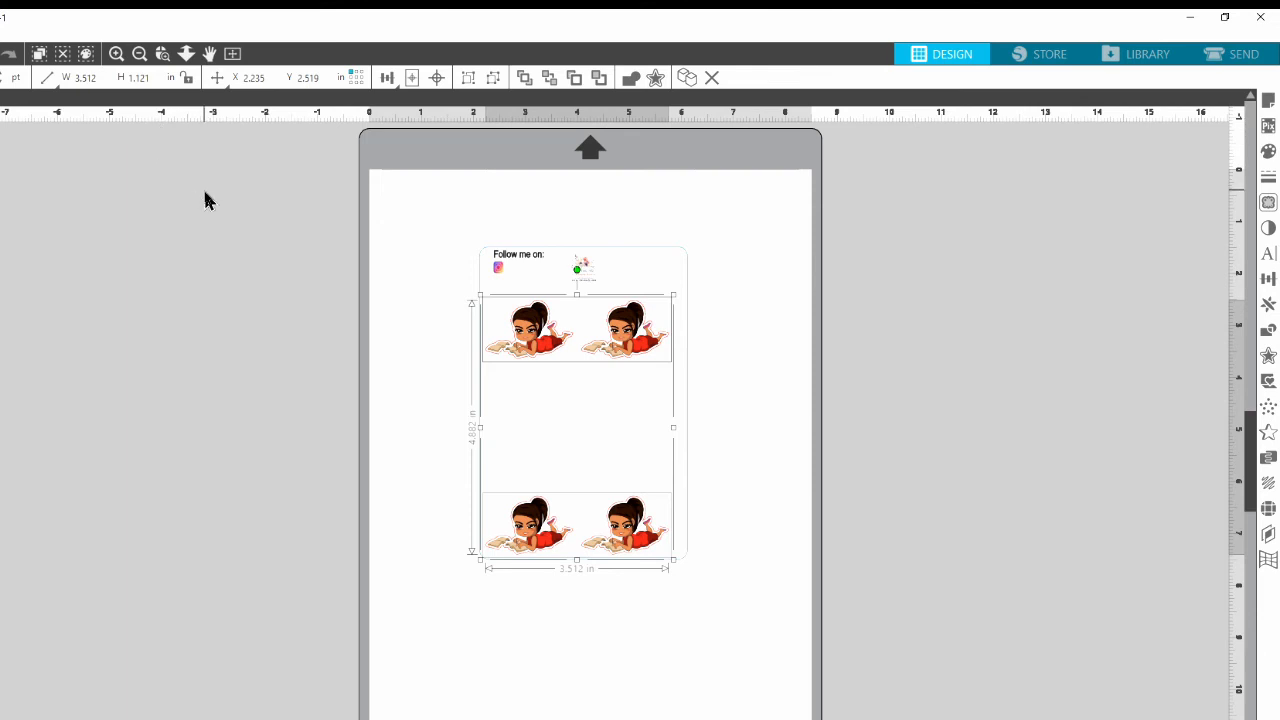
Space the four sticker rows evenly in the vertical direction and group them into one block
left_click(10, 30)
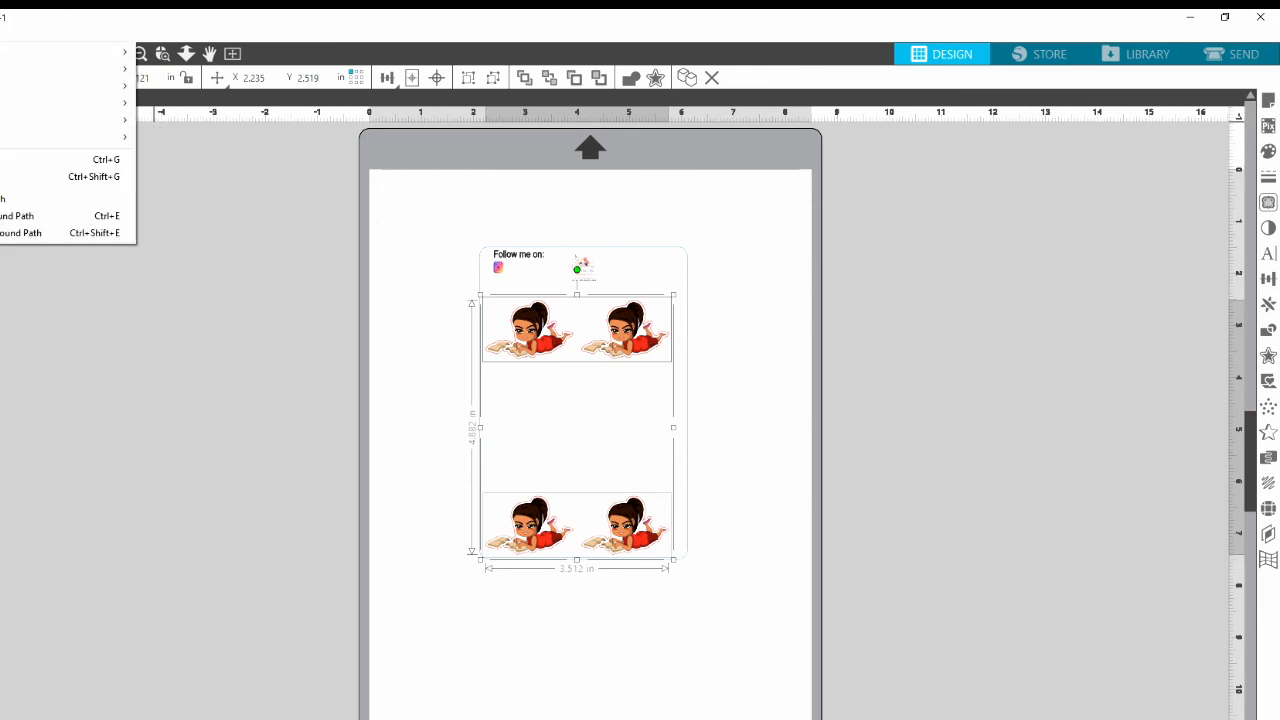
mouse_move(60, 86)
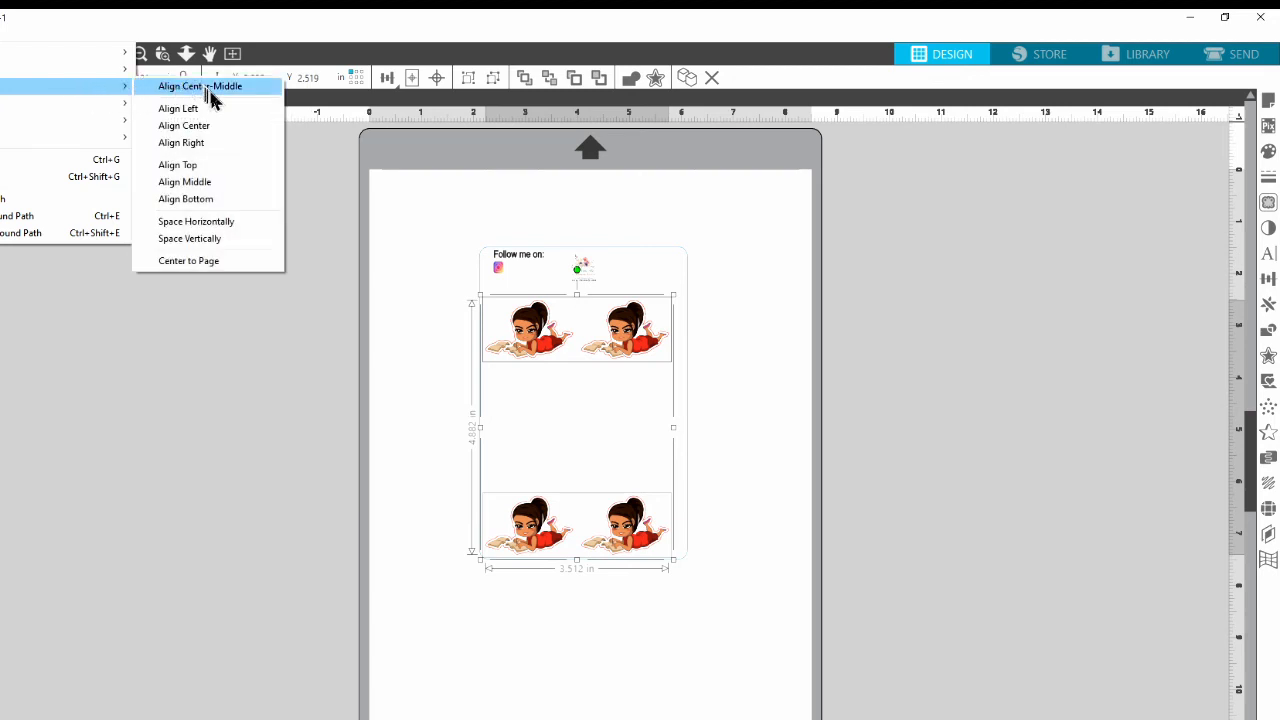
left_click(220, 241)
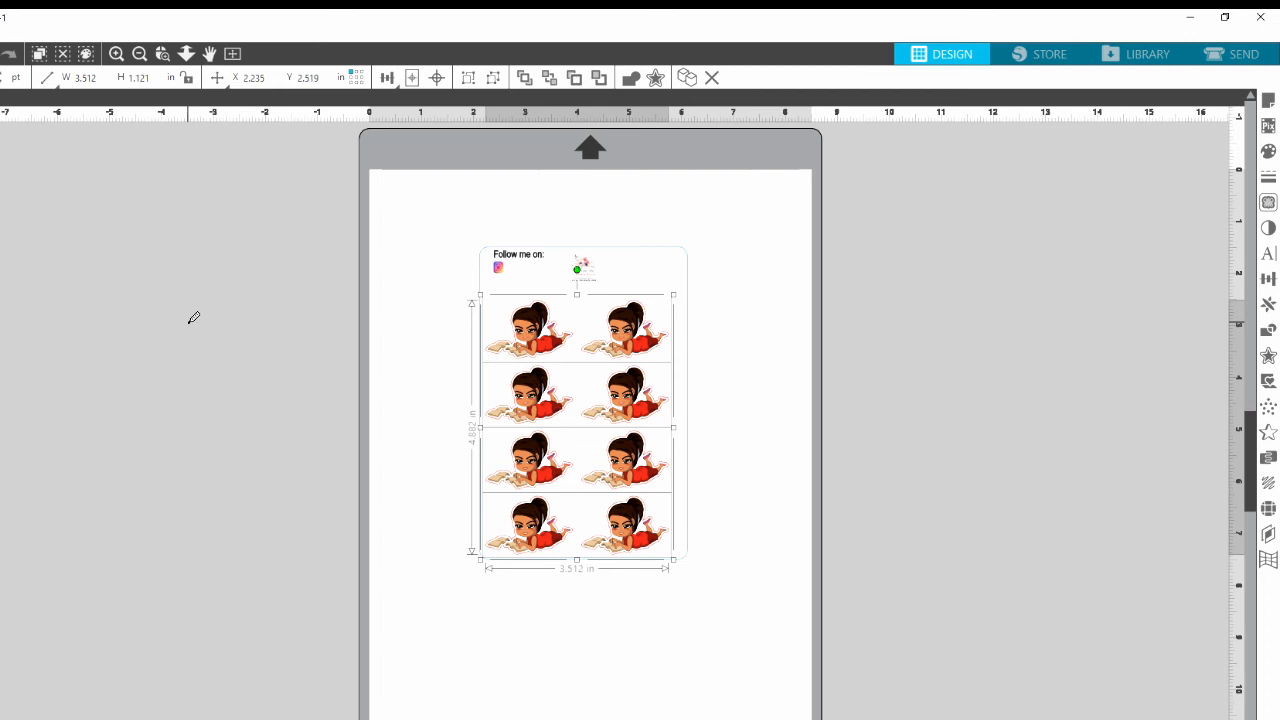
key("ctrl+g")
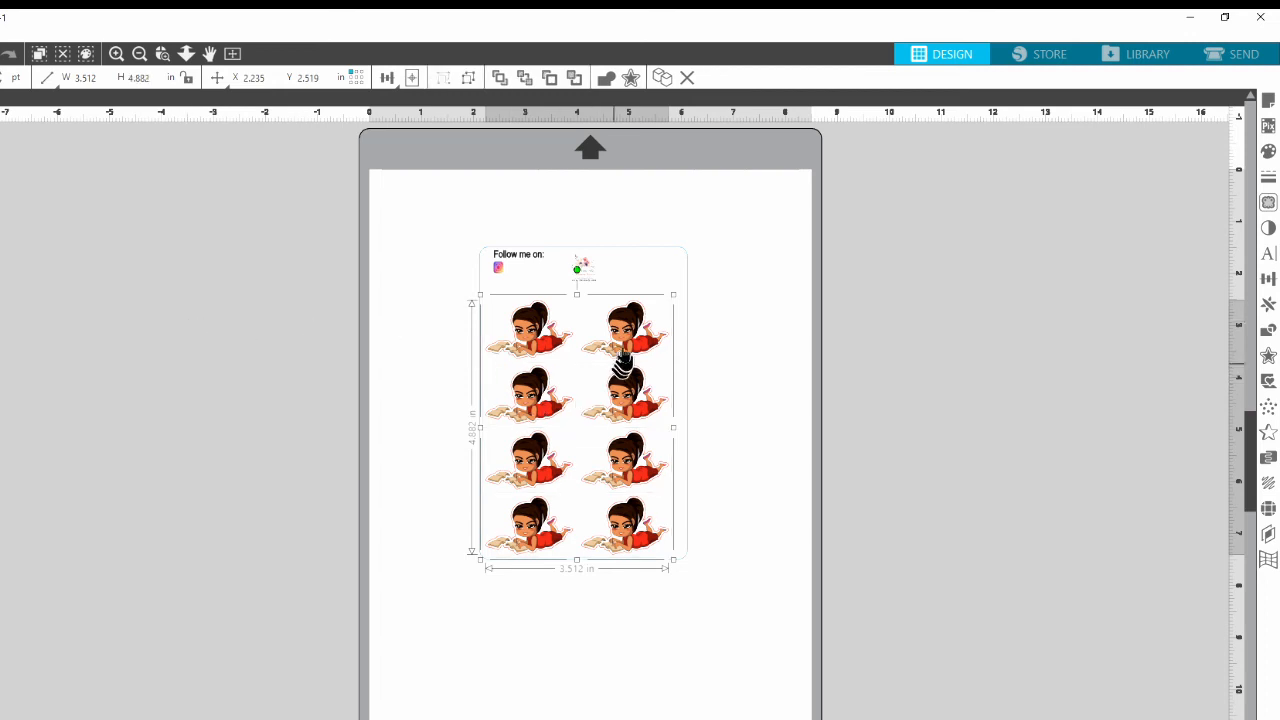
Move the sticker block down off the card, and place the backing card beside the page at about X -5.50, Y 1.22 in
left_click_drag(604, 374, 633, 340)
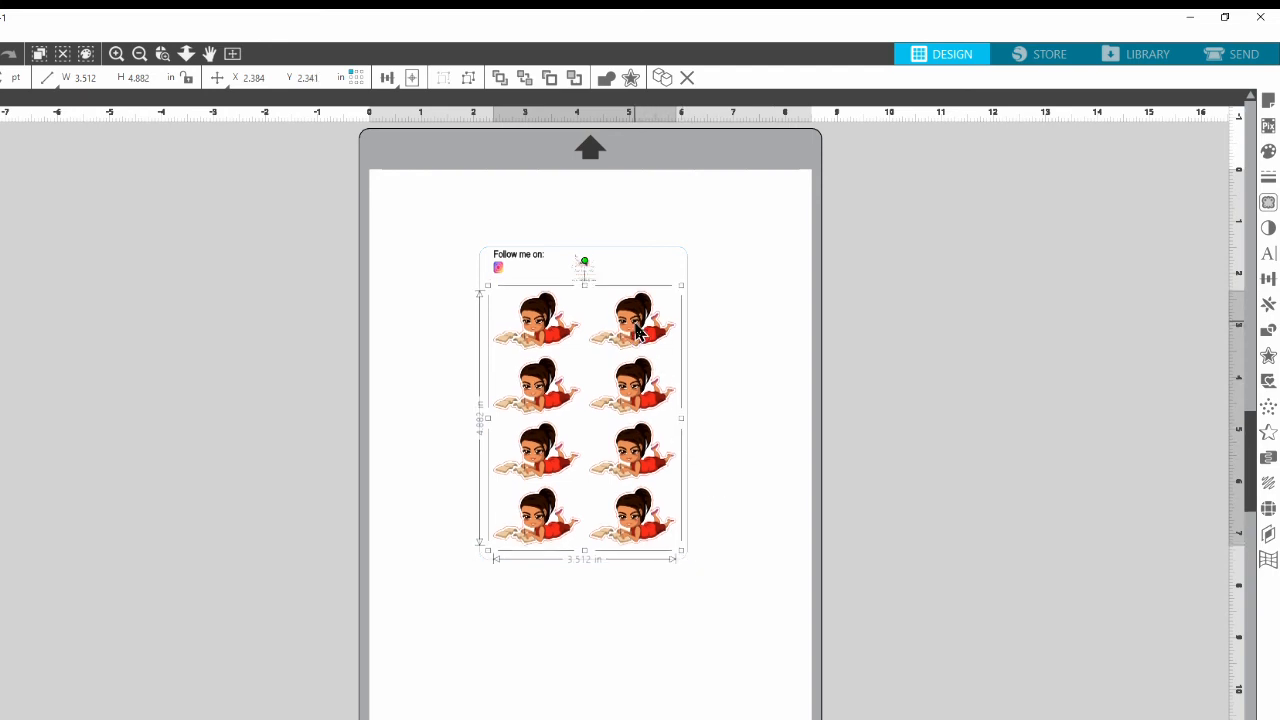
left_click_drag(637, 327, 552, 517)
left_click(583, 281)
left_click_drag(583, 288, 190, 270)
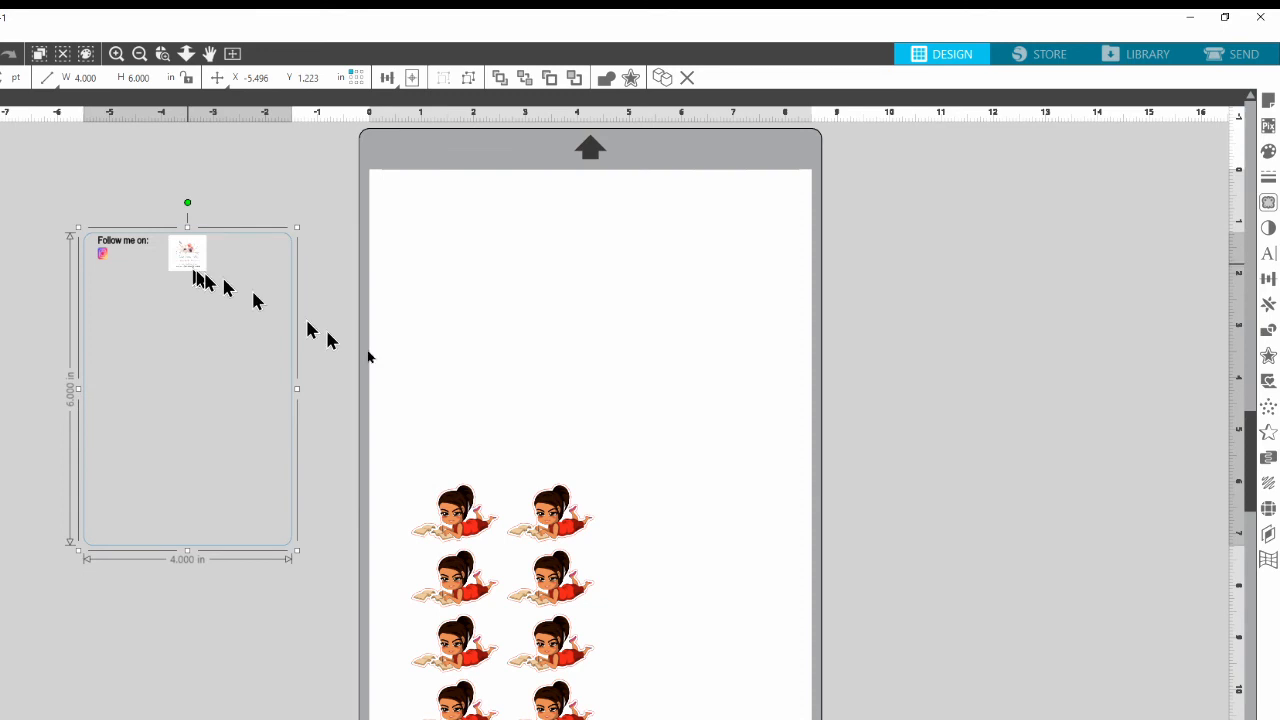
Place the sticker block on the backing card below the logo and Instagram icon at about X -5.38, Y 2.19 in
left_click_drag(548, 525, 221, 303)
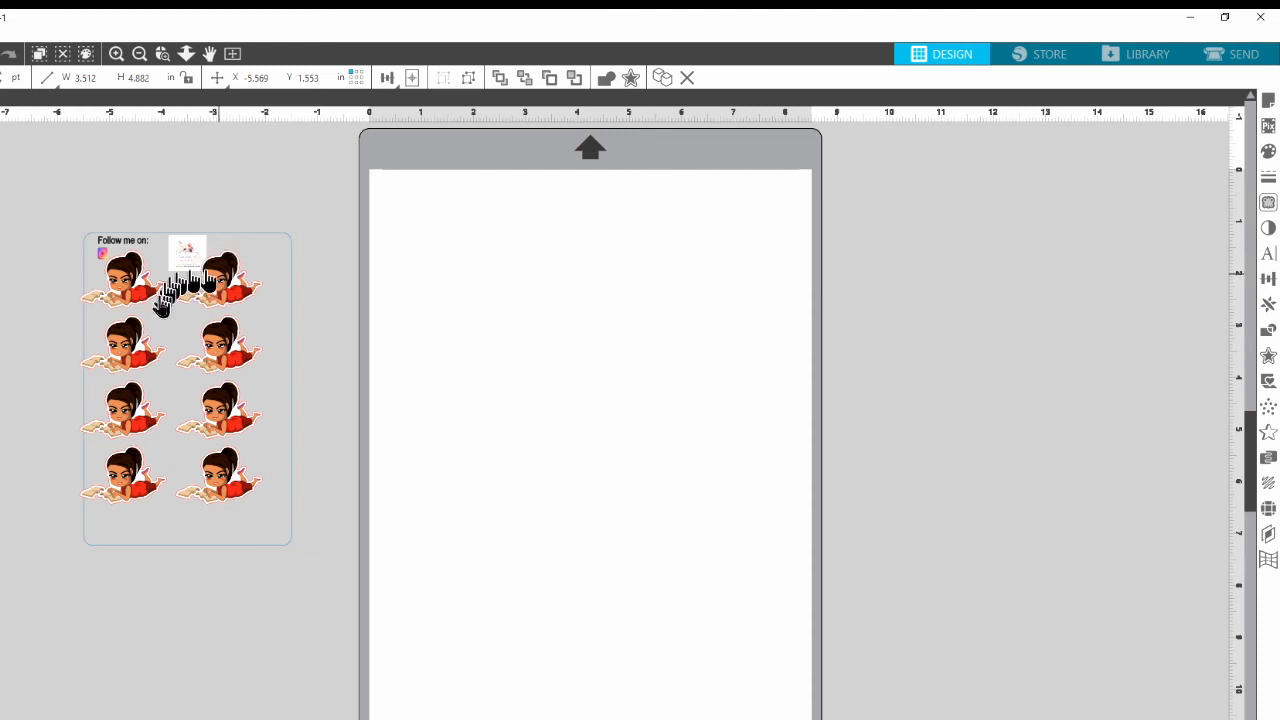
left_click_drag(220, 288, 228, 321)
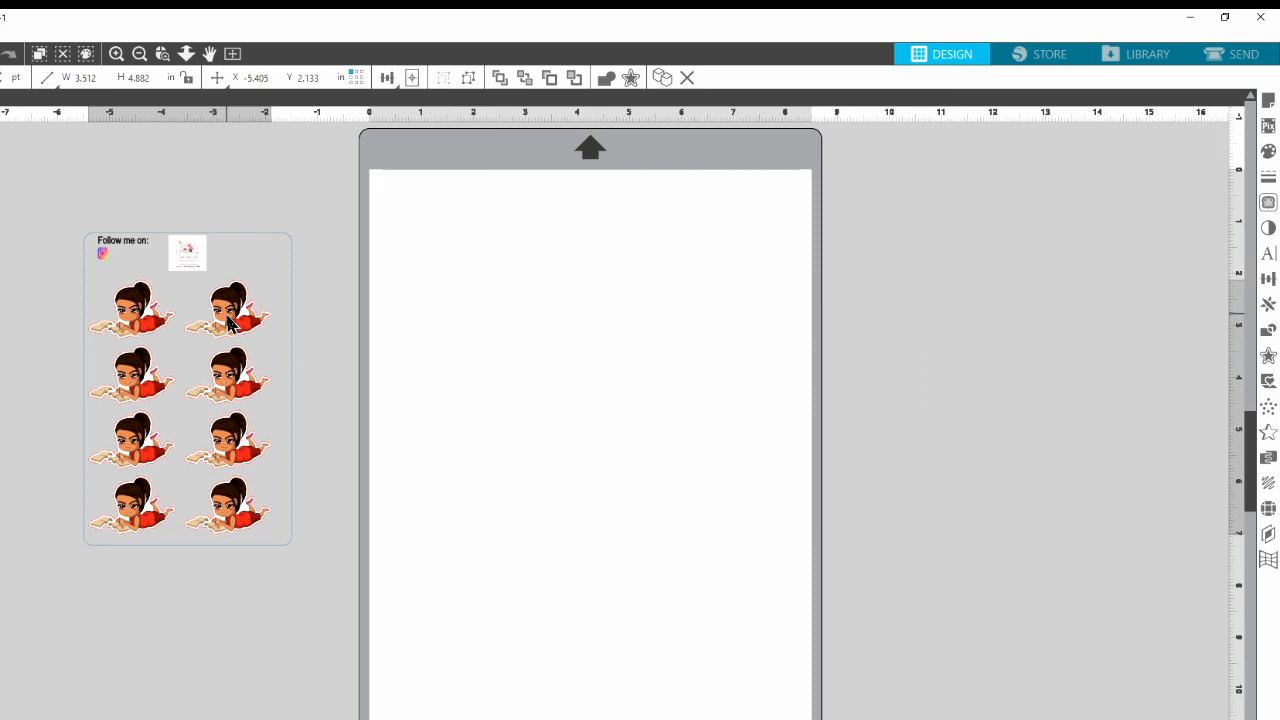
left_click_drag(228, 322, 229, 322)
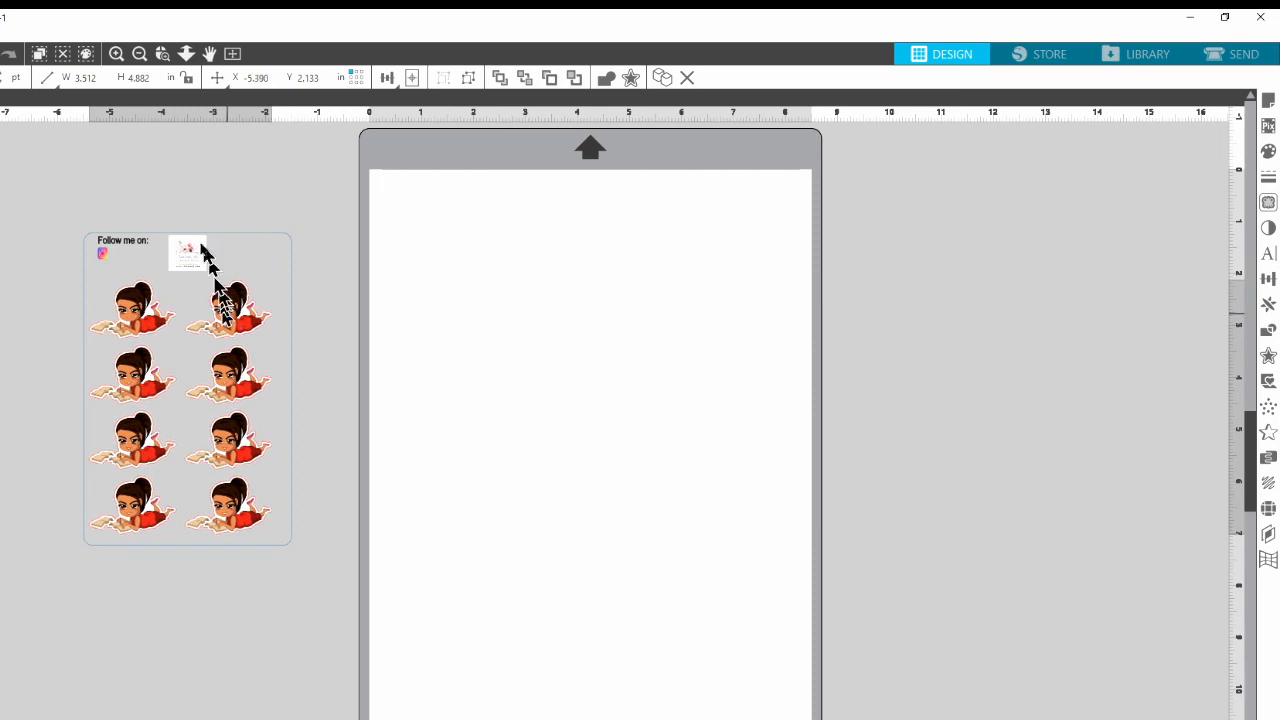
left_click(195, 557)
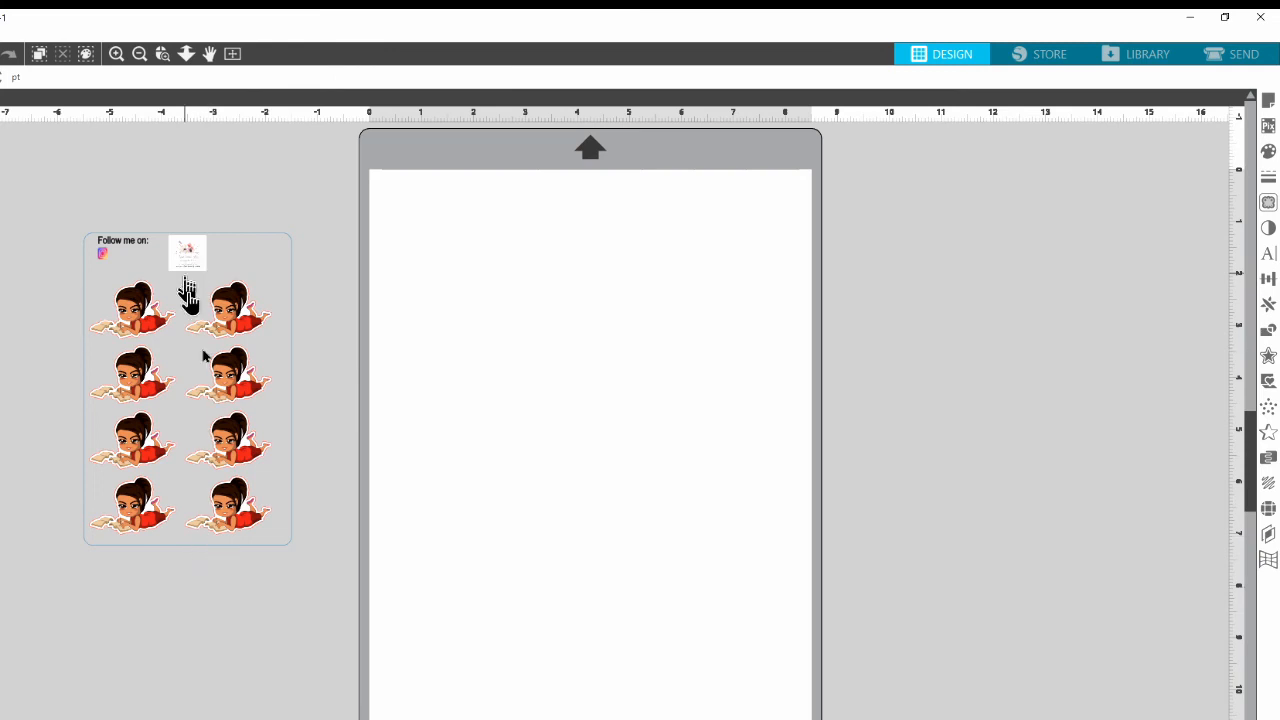
left_click(228, 515)
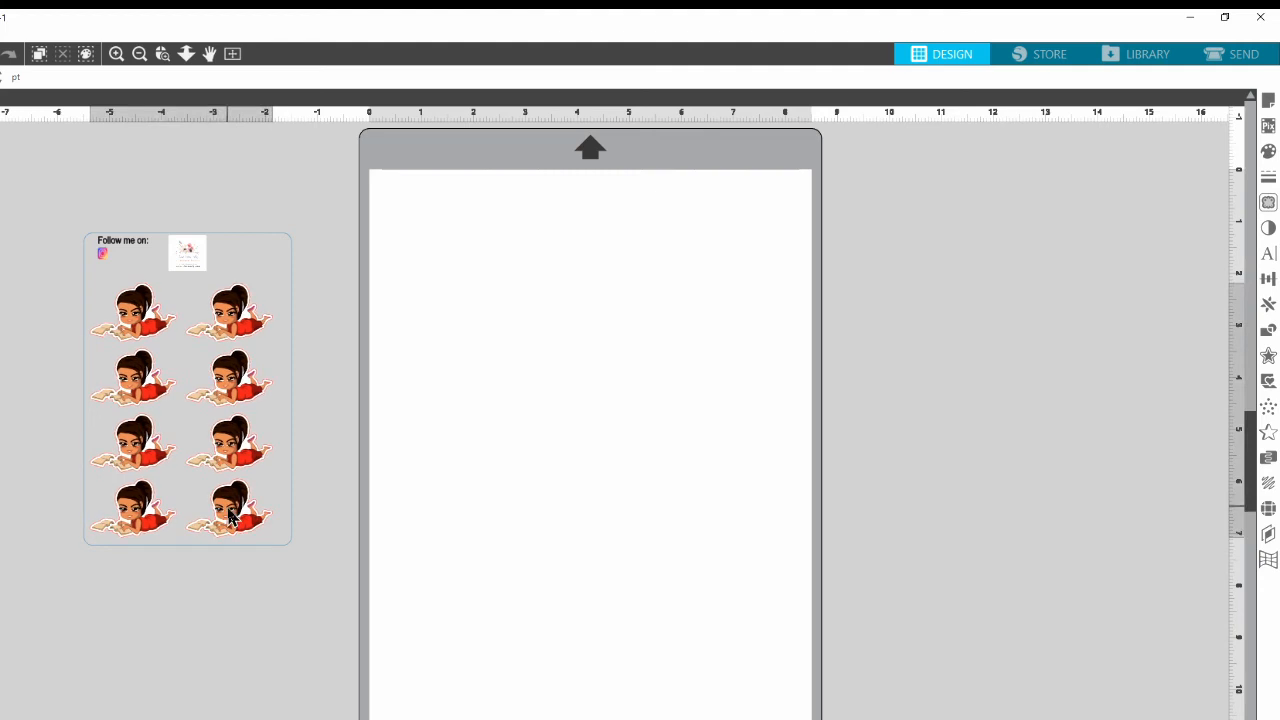
left_click(229, 514)
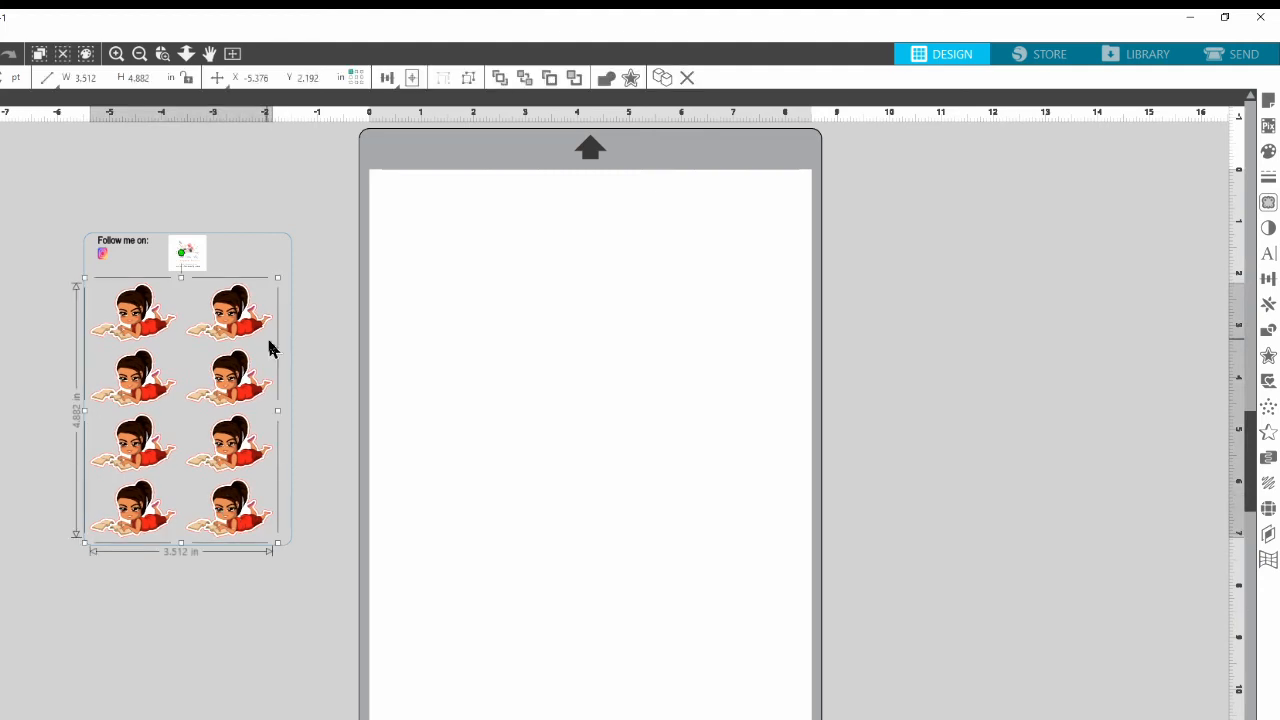
Align the sticker block and the backing card by their horizontal centers and group them together
left_click(290, 249)
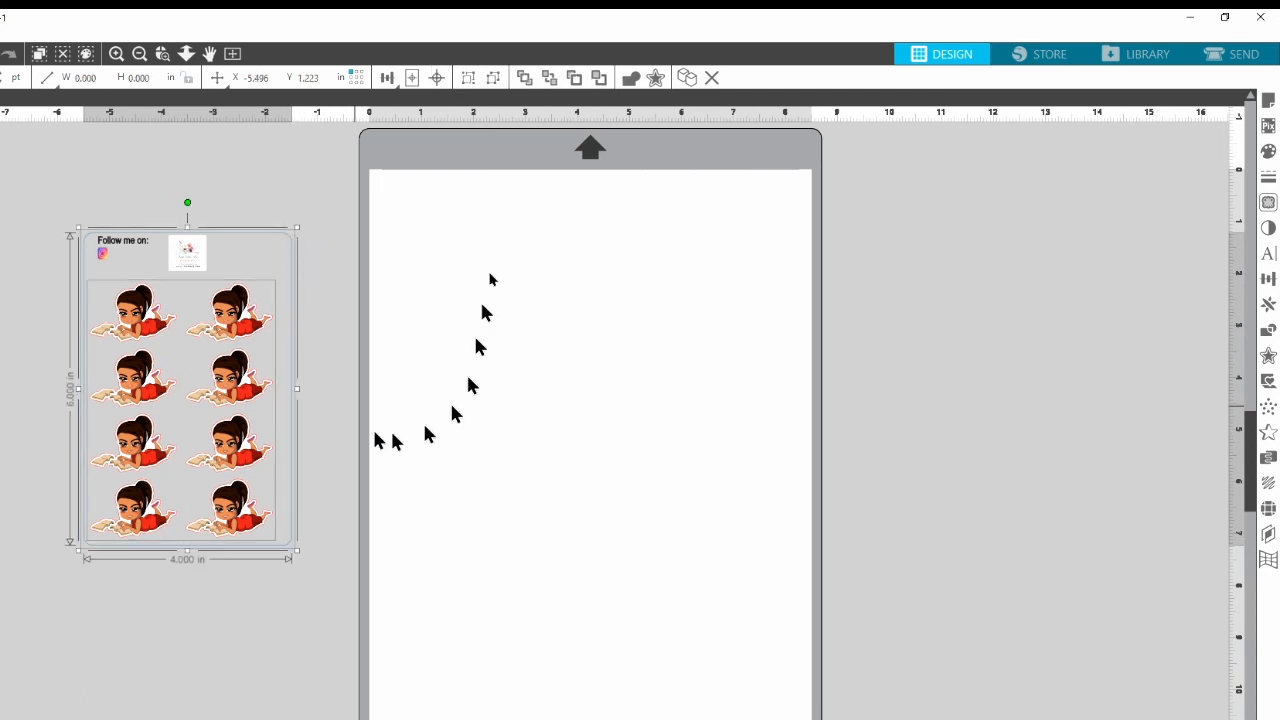
left_click(15, 20)
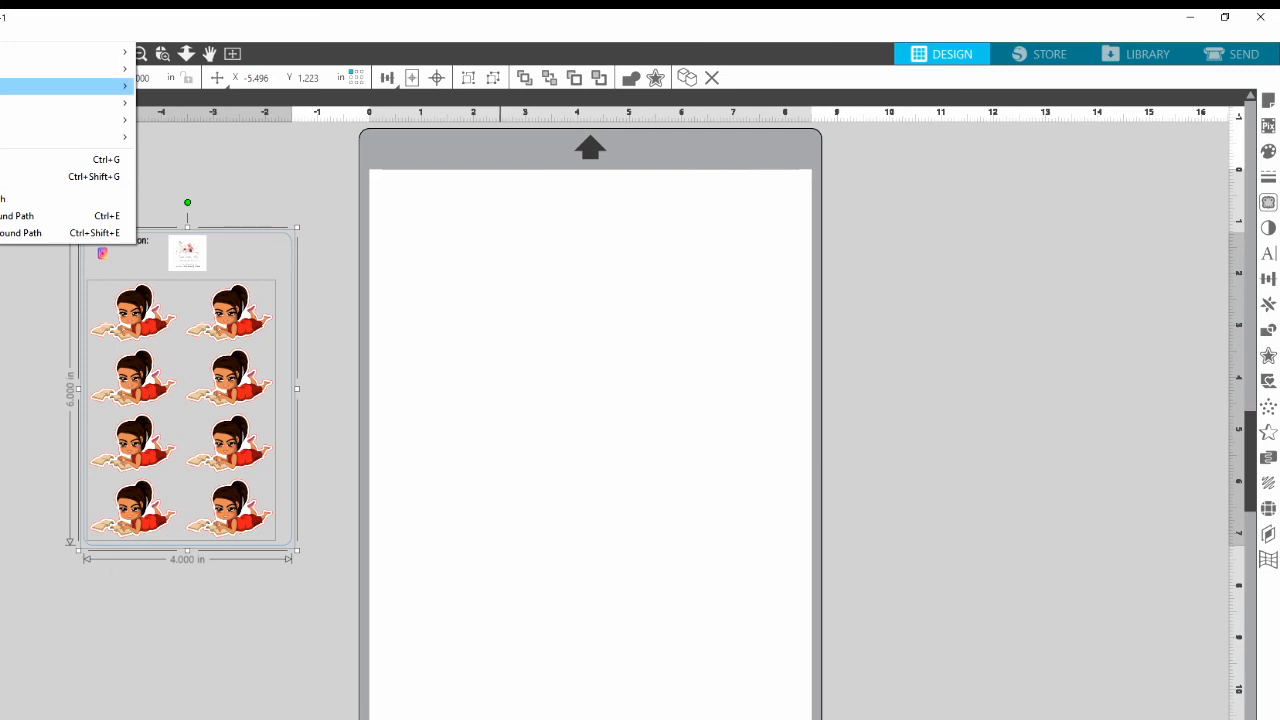
mouse_move(30, 87)
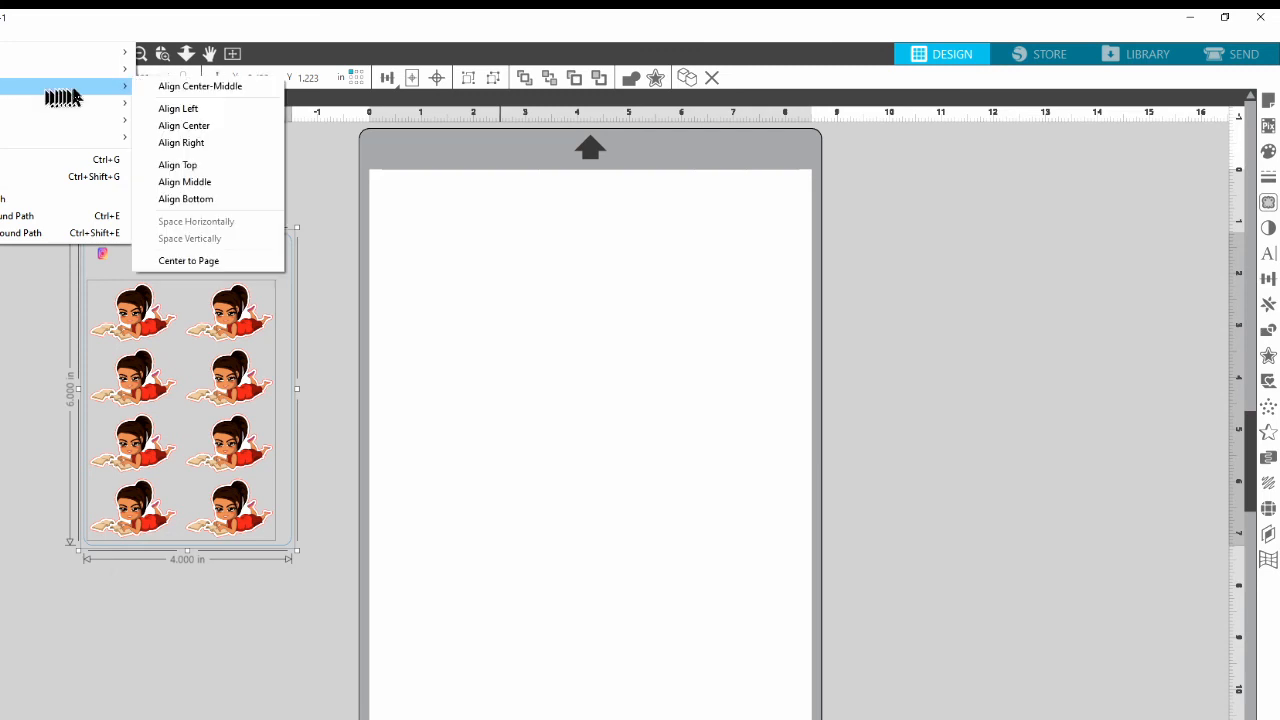
left_click(219, 135)
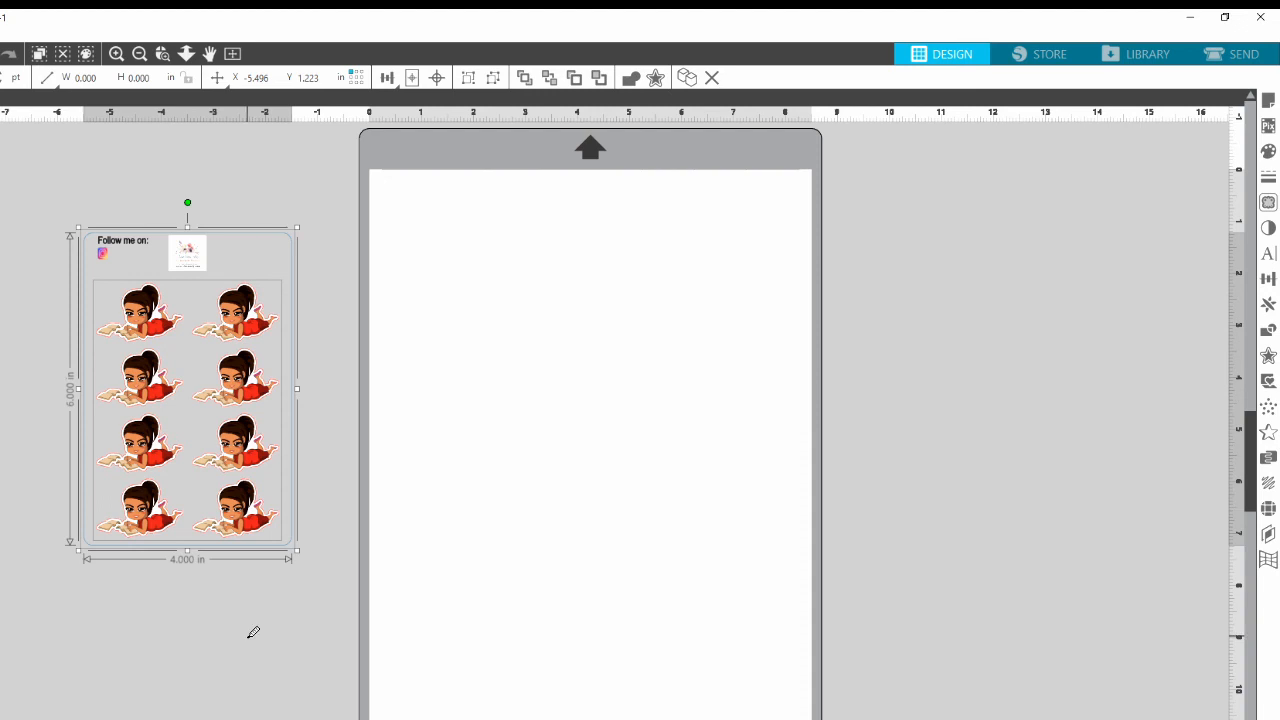
key("ctrl+g")
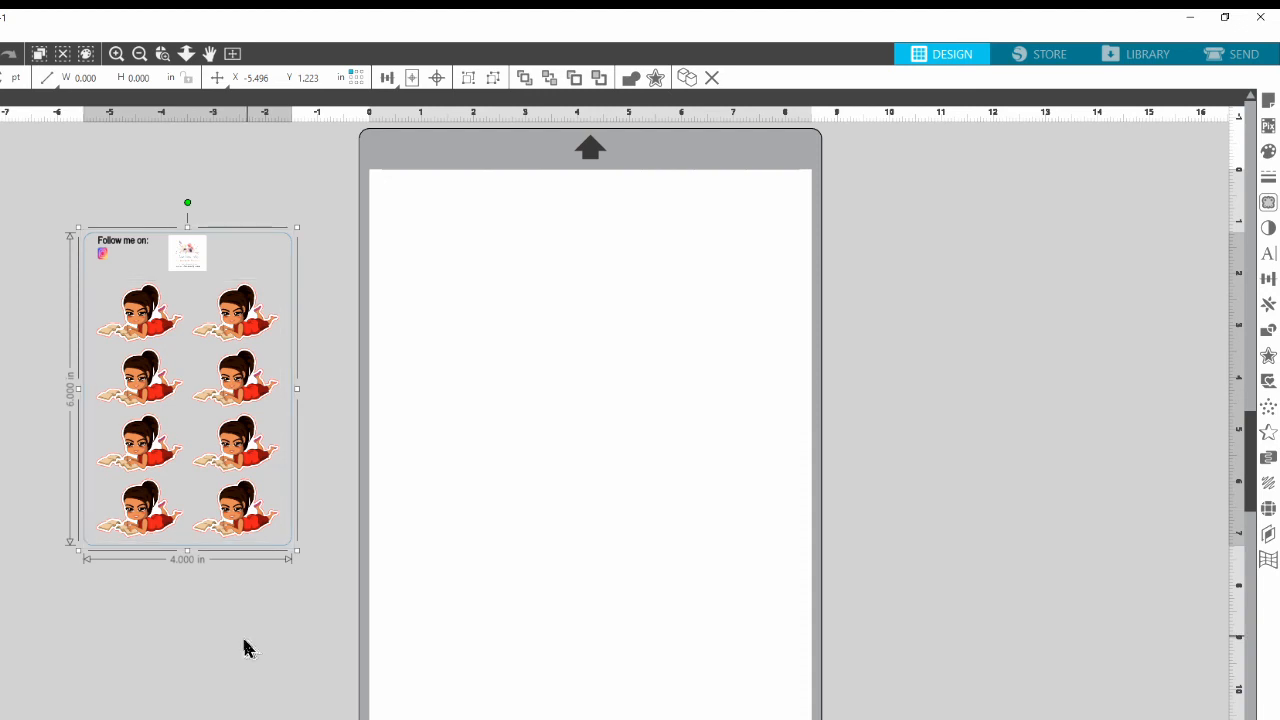
left_click(260, 468)
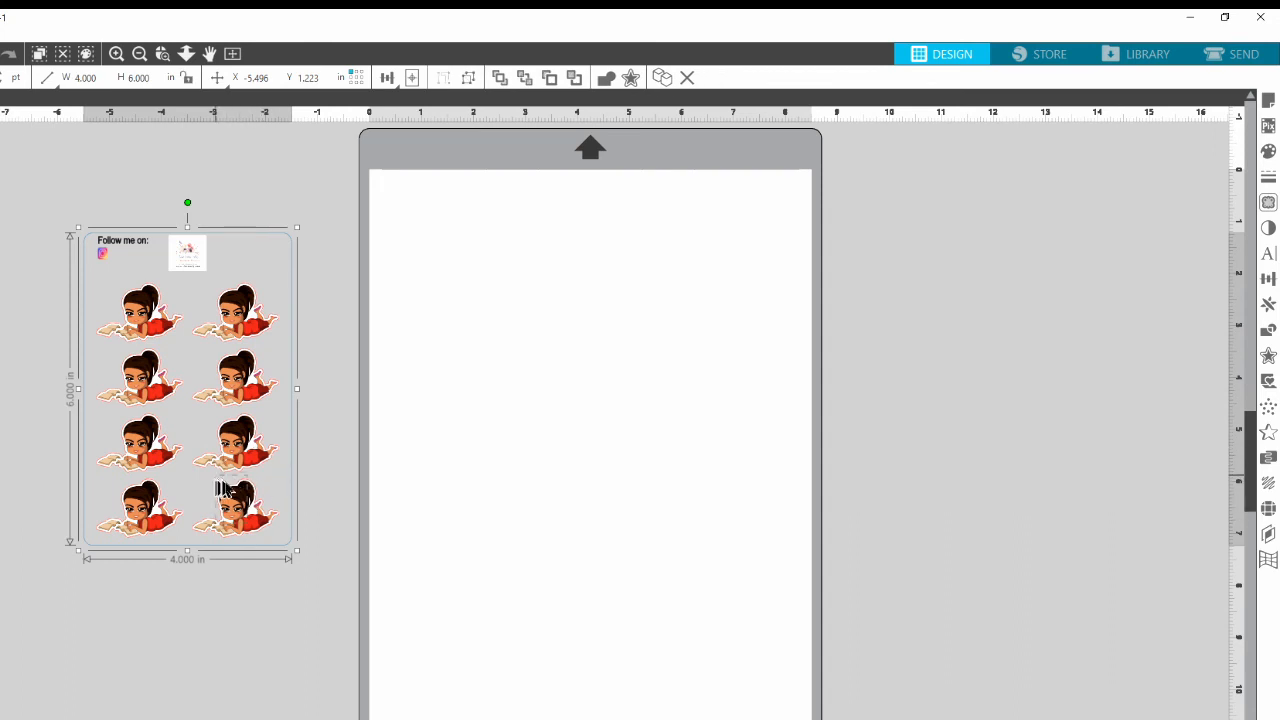
left_click(316, 538)
left_click(248, 511)
left_click_drag(231, 308, 312, 309)
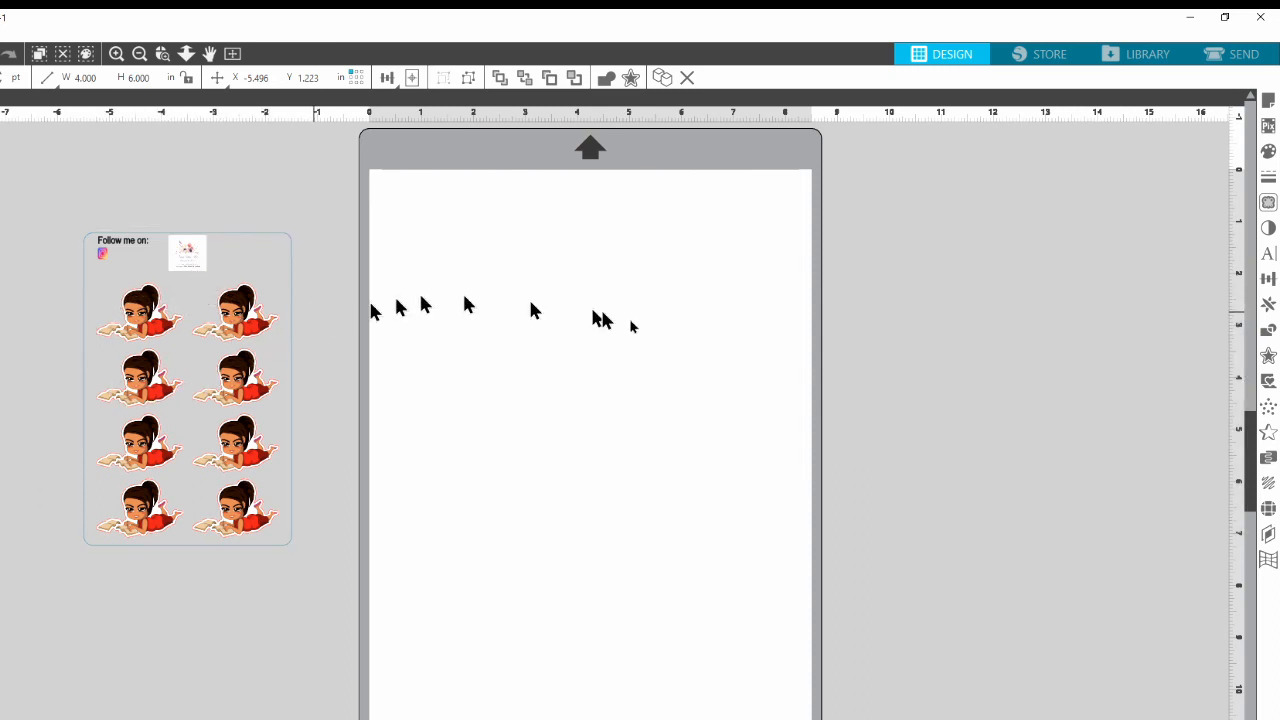
left_click(643, 365)
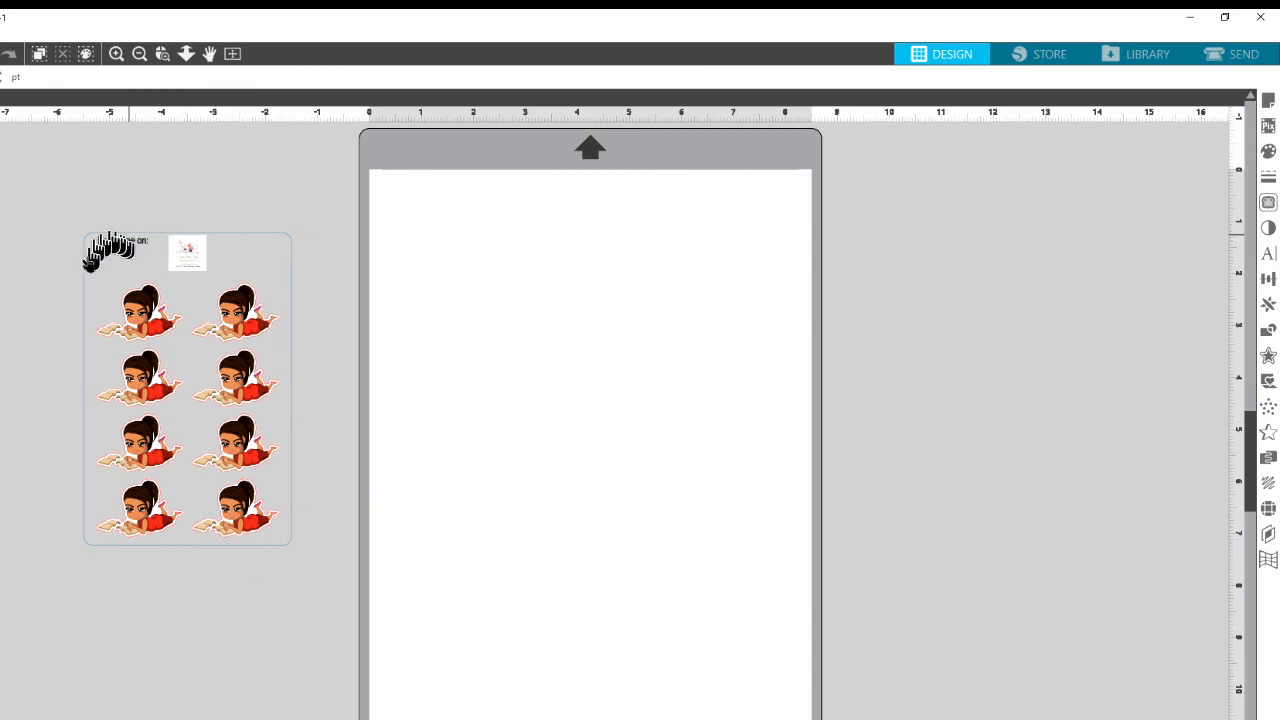
left_click(150, 514)
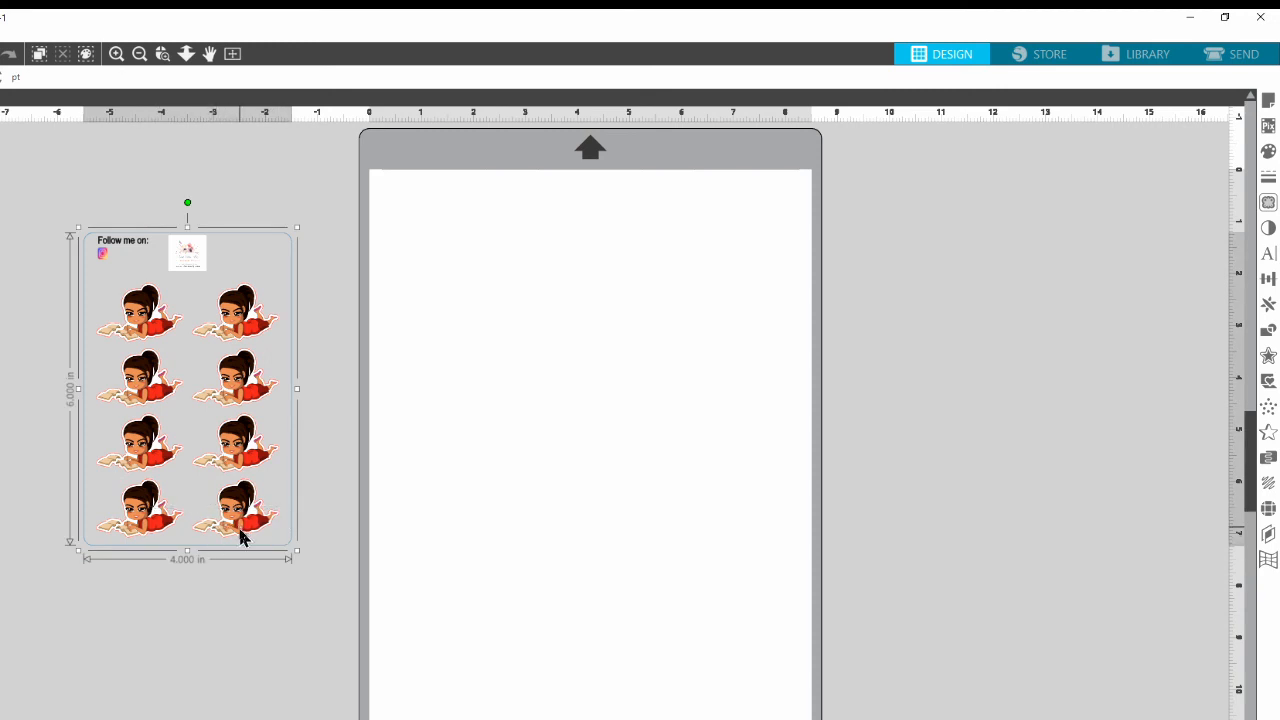
left_click(277, 565)
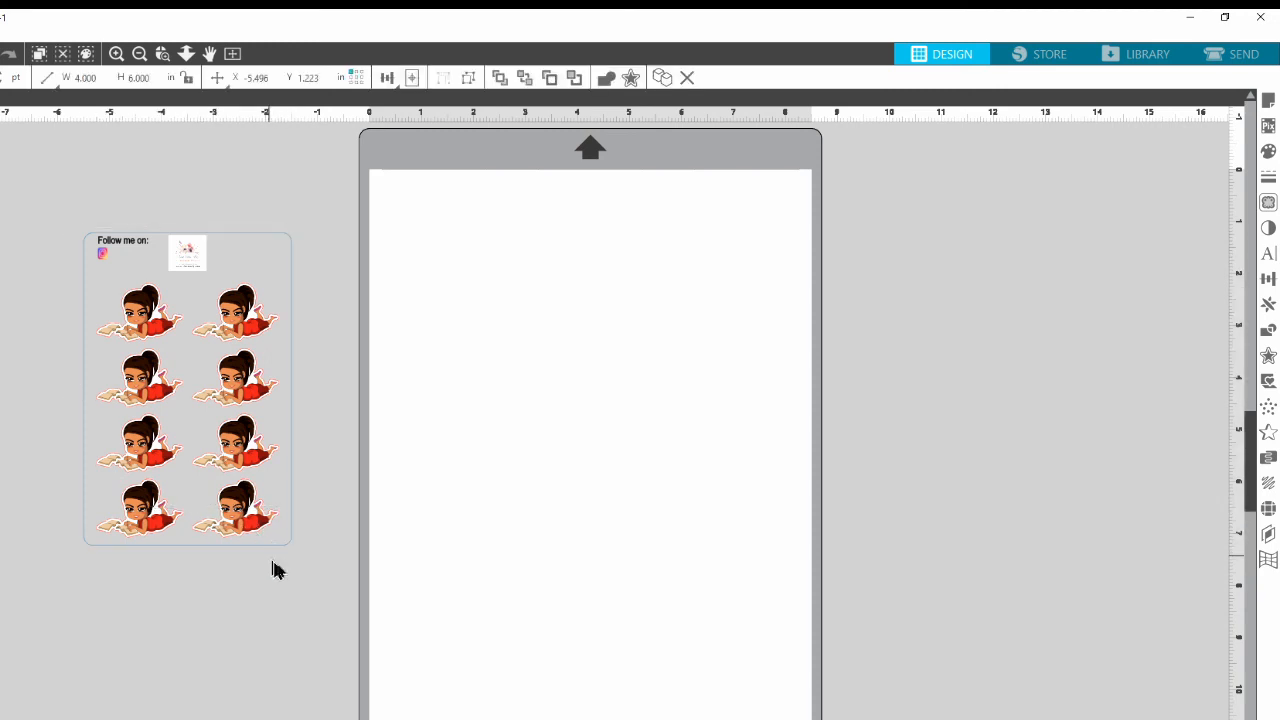
Try the grouped sticker sheet on the page, and park it beside the page at about X -6.48, Y 3.19 in
left_click(260, 538)
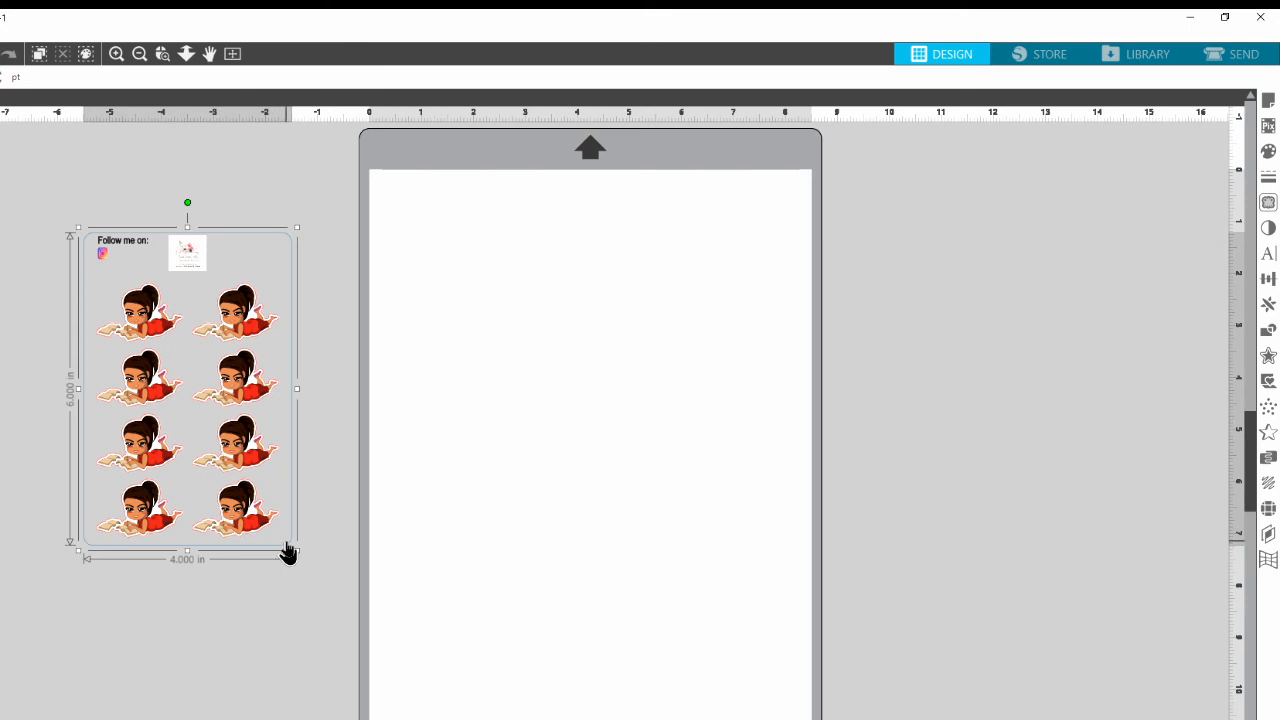
left_click_drag(295, 550, 681, 601)
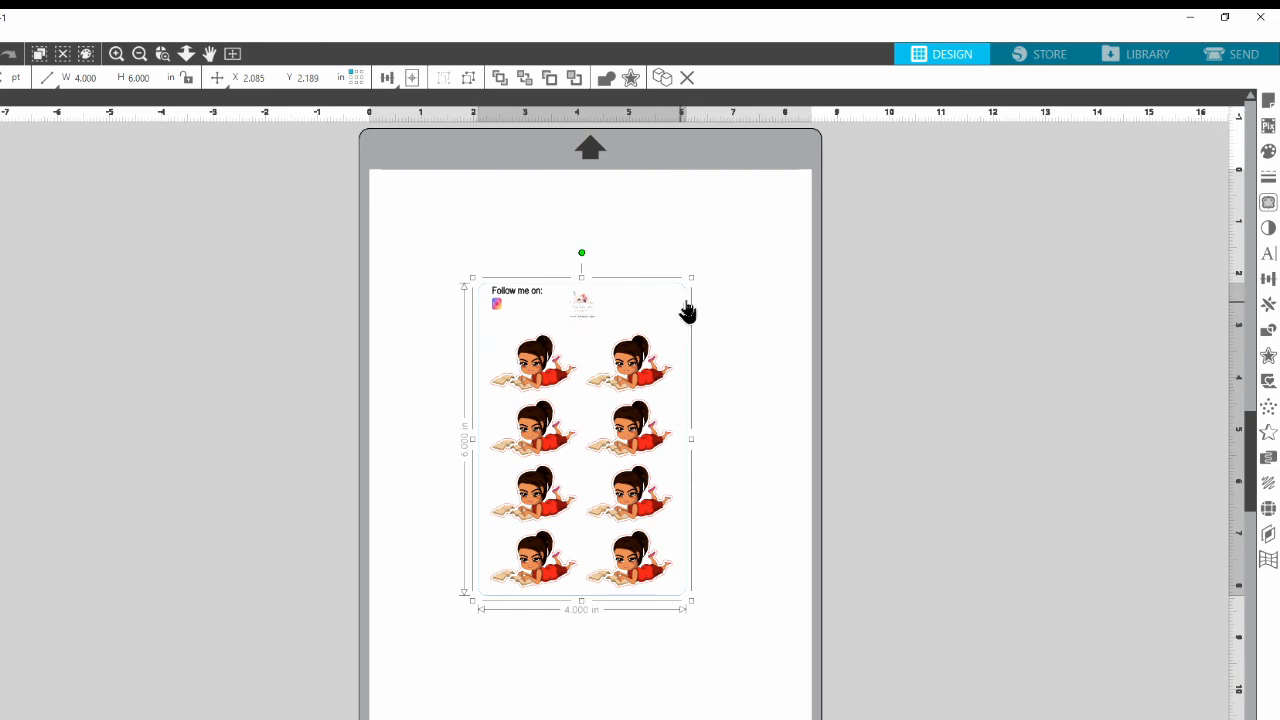
left_click_drag(680, 313, 242, 362)
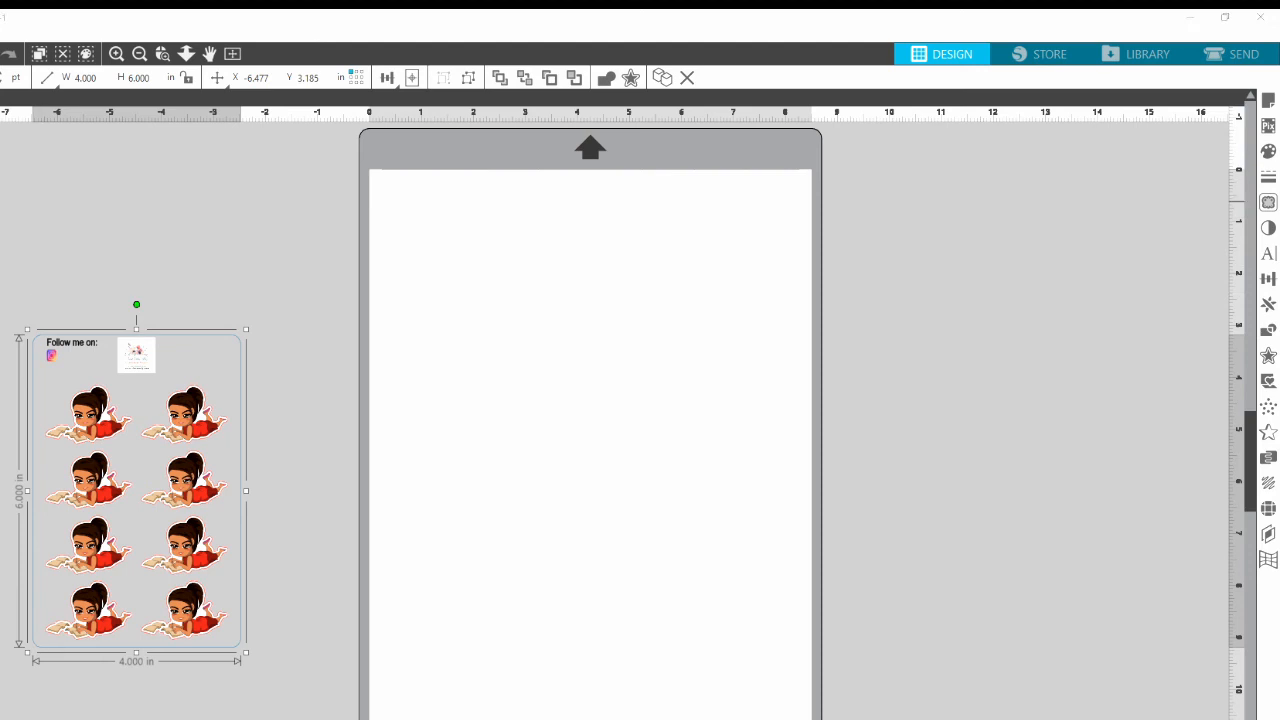
Draw a rounded rectangle about 3.67 in wide and 0.88 in high above the sticker sheet
left_click(4, 202)
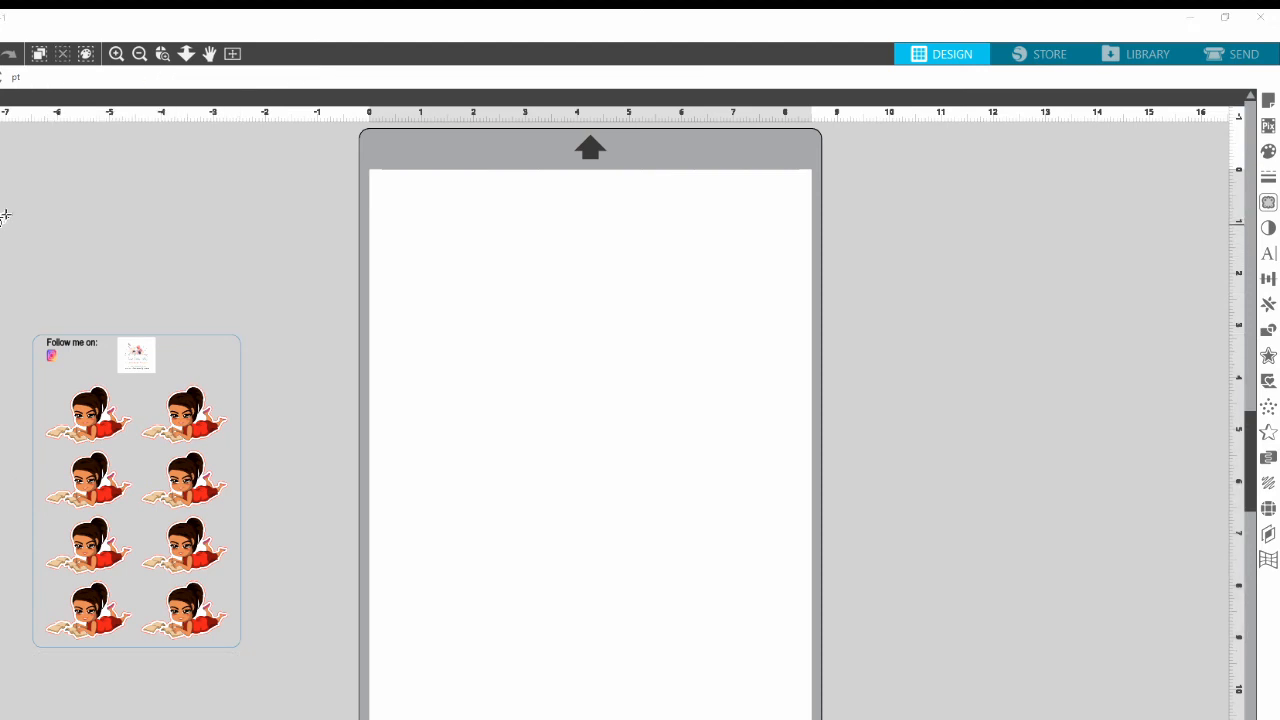
left_click_drag(12, 195, 203, 249)
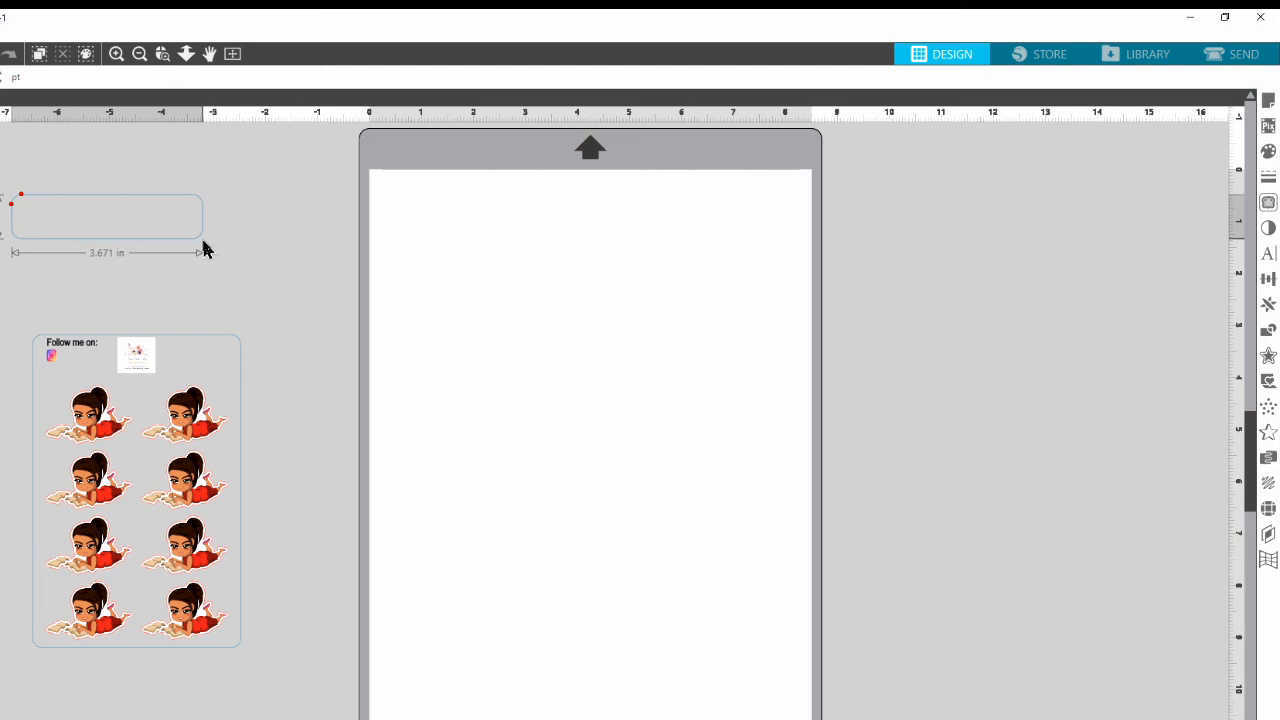
left_click_drag(203, 249, 204, 251)
left_click_drag(203, 250, 203, 250)
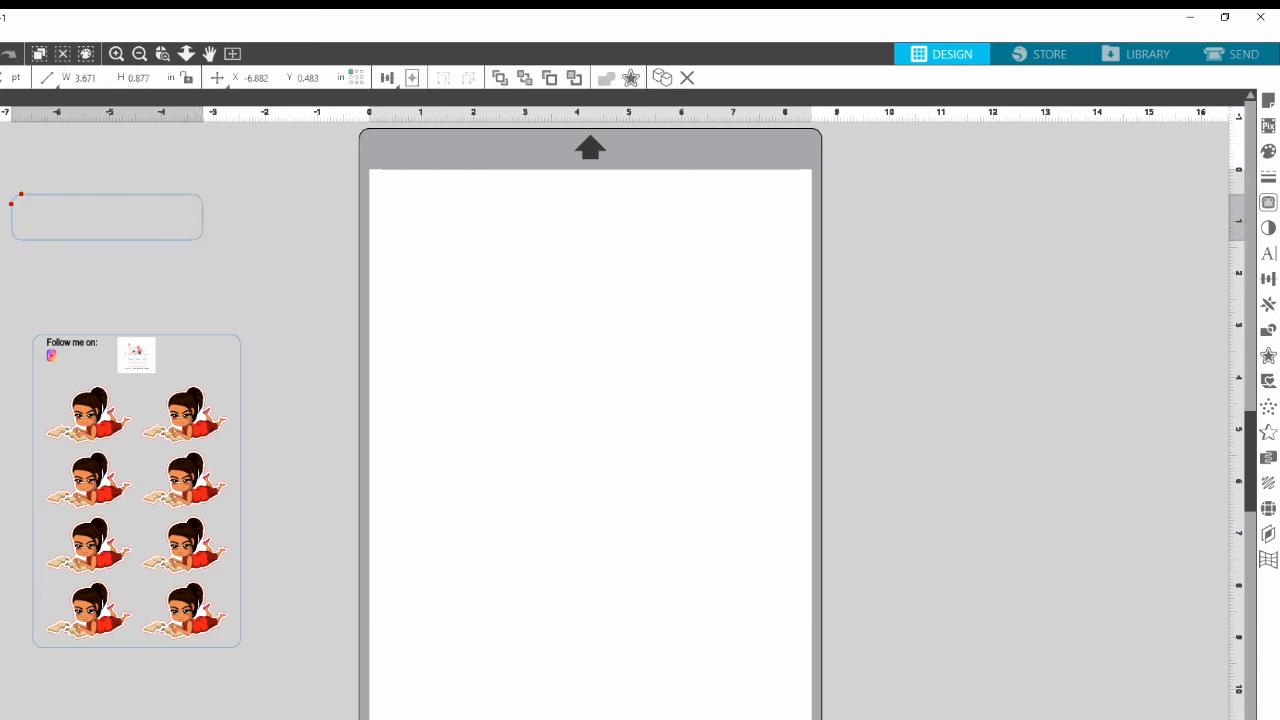
left_click(160, 249)
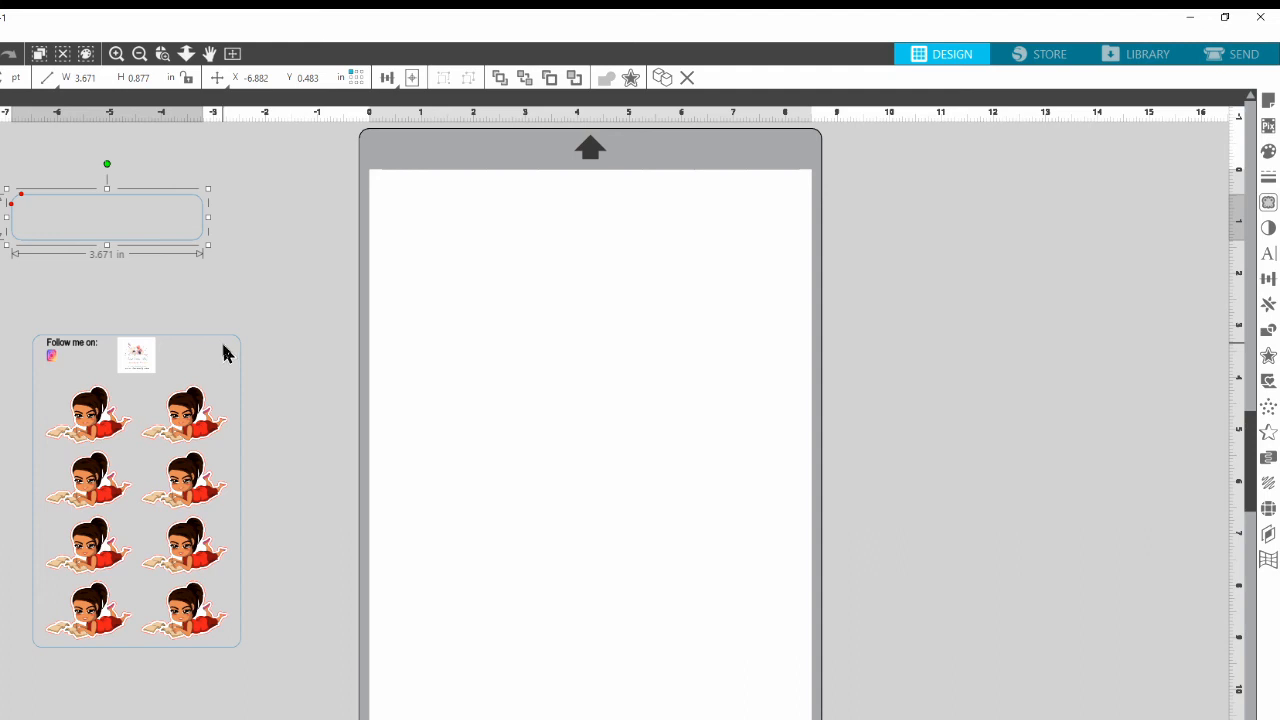
Set the rounded rectangle's width to 4 in and its height to 1 in
left_click(90, 78)
type("4")
key("Tab")
type("6")
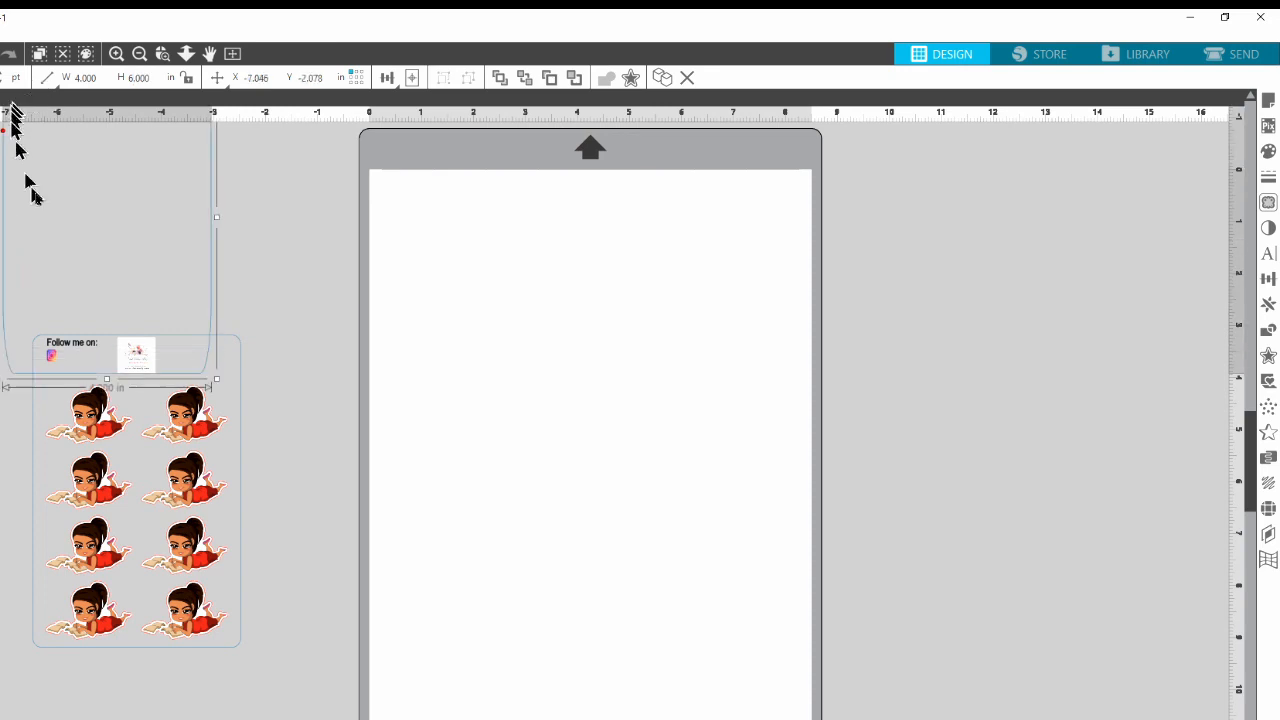
double_click(140, 78)
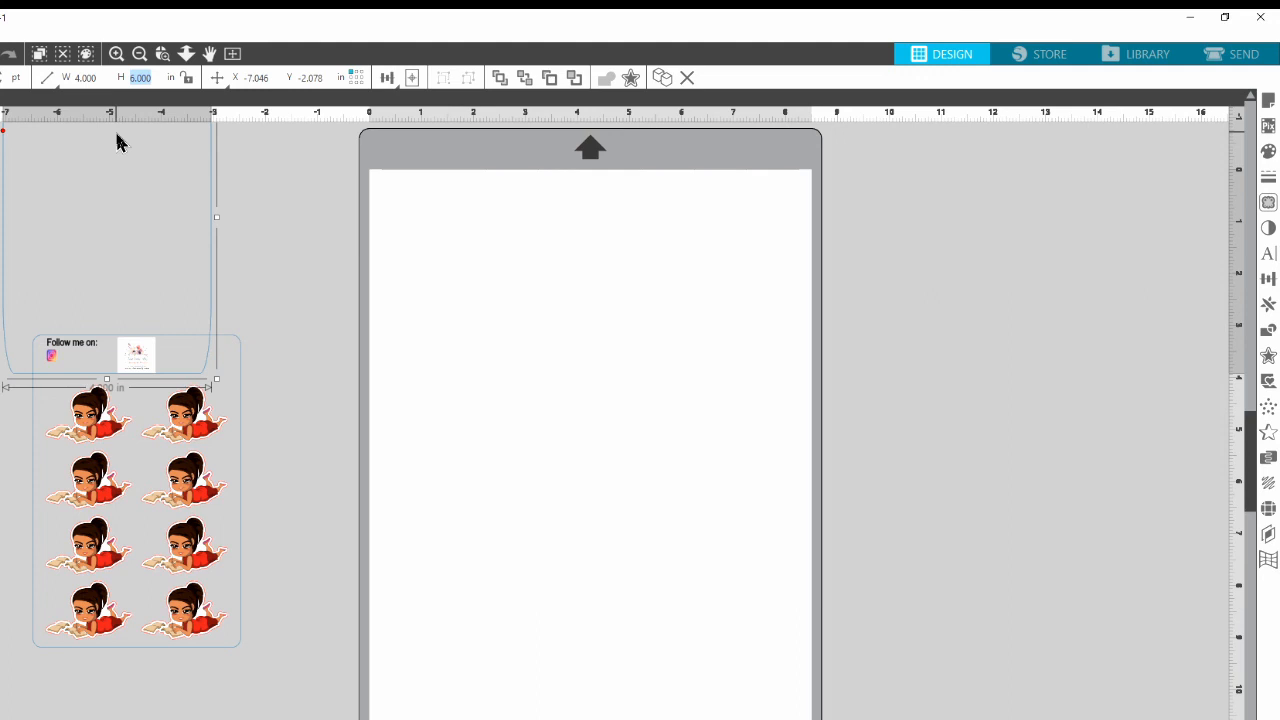
type("1")
key("Return")
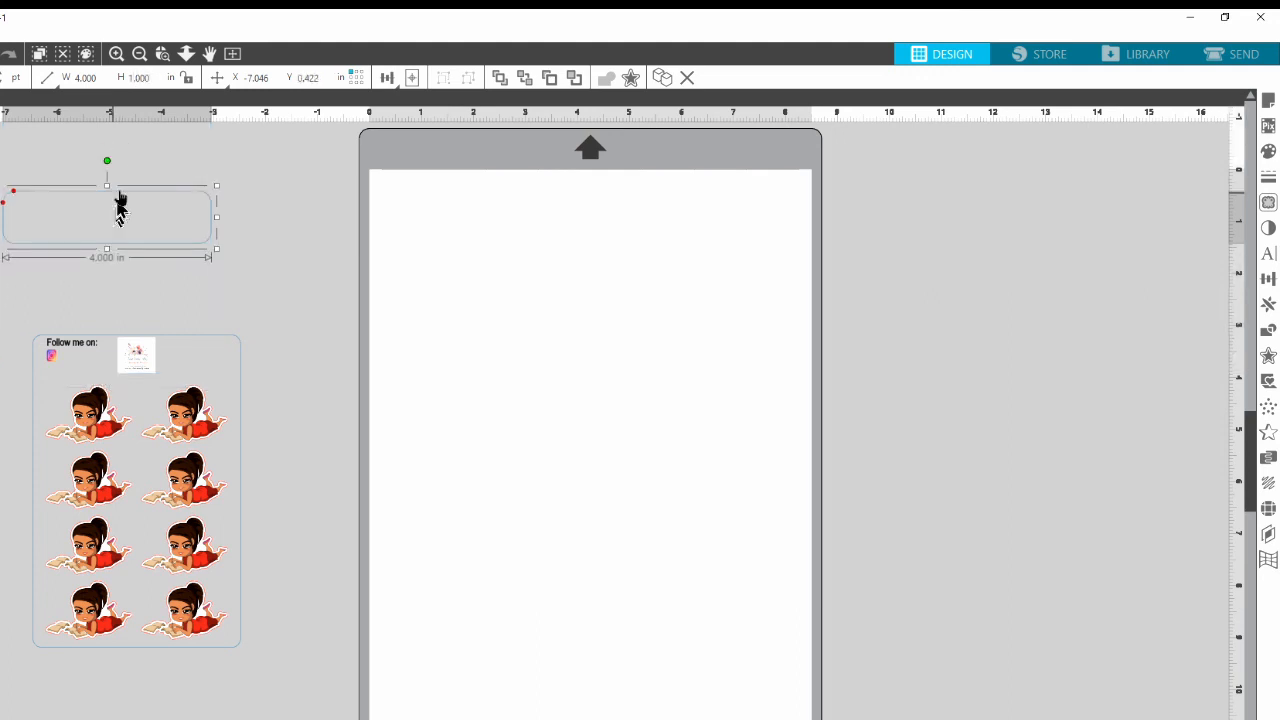
Move the rounded rectangle just above the sticker sheet at about X -6.63, Y 1.48 in, and set its height to 0.75 in
left_click_drag(130, 224, 143, 251)
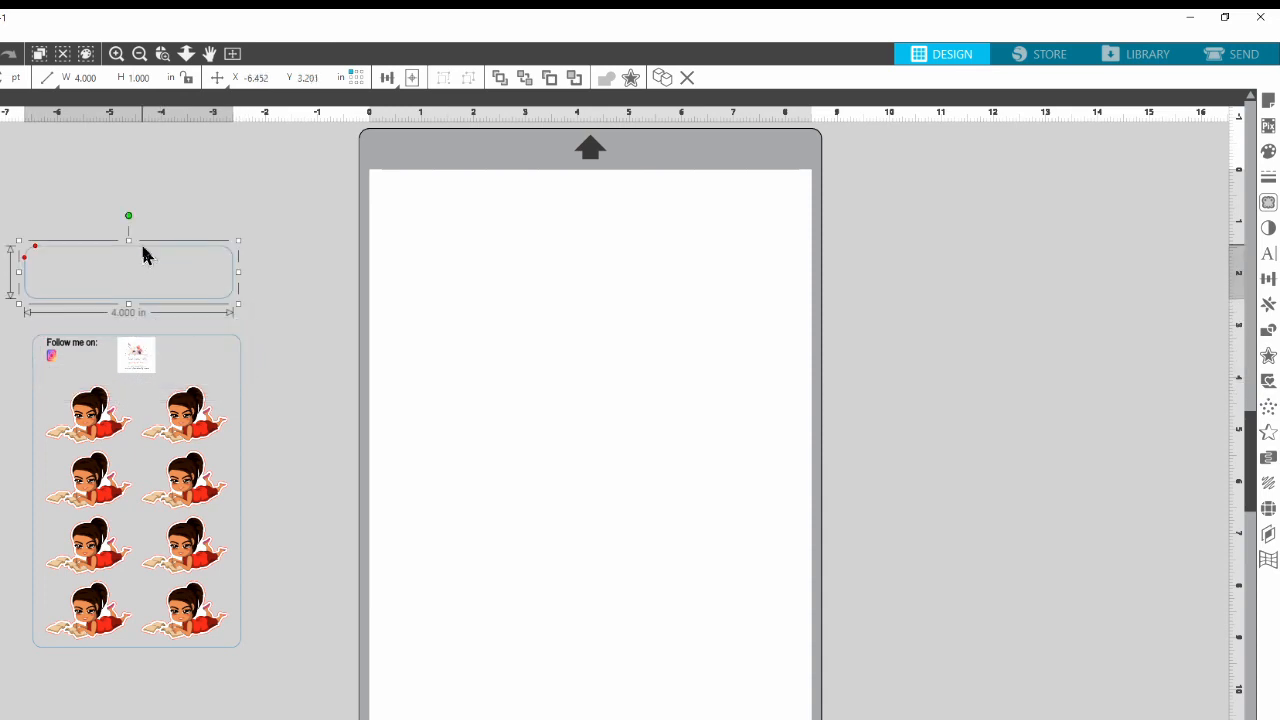
left_click(138, 78)
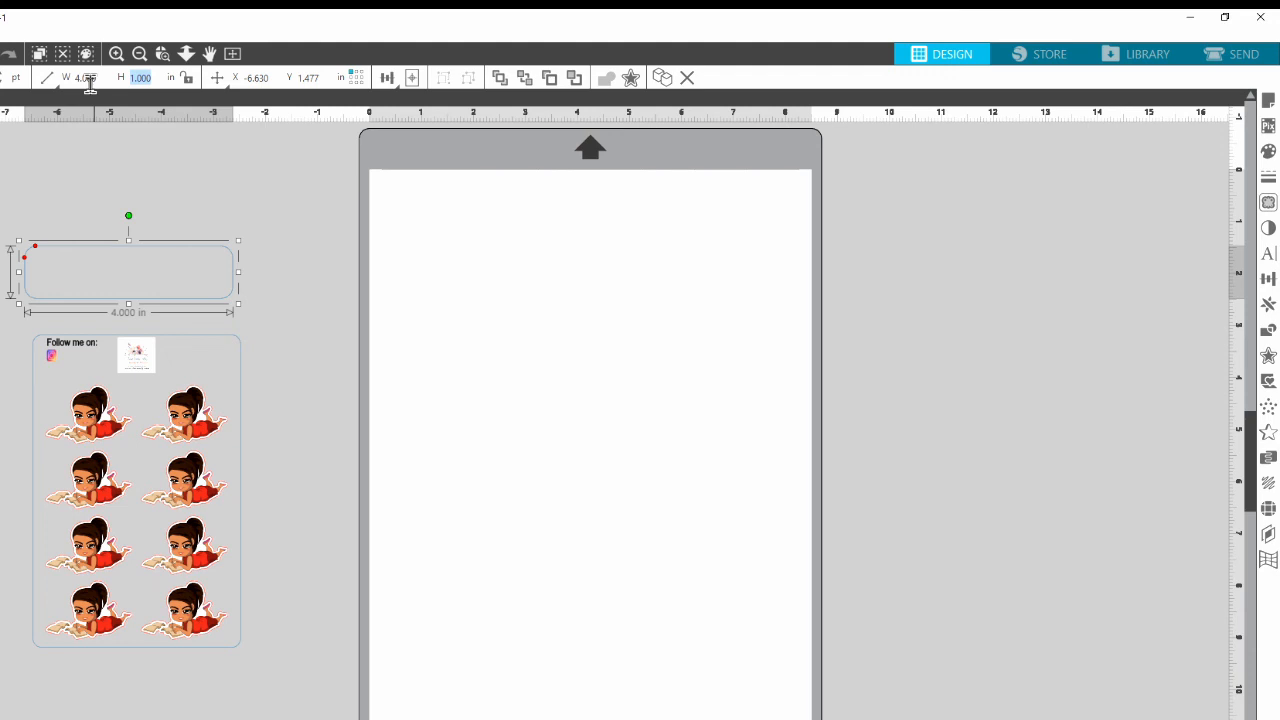
type("0.750")
key("Return")
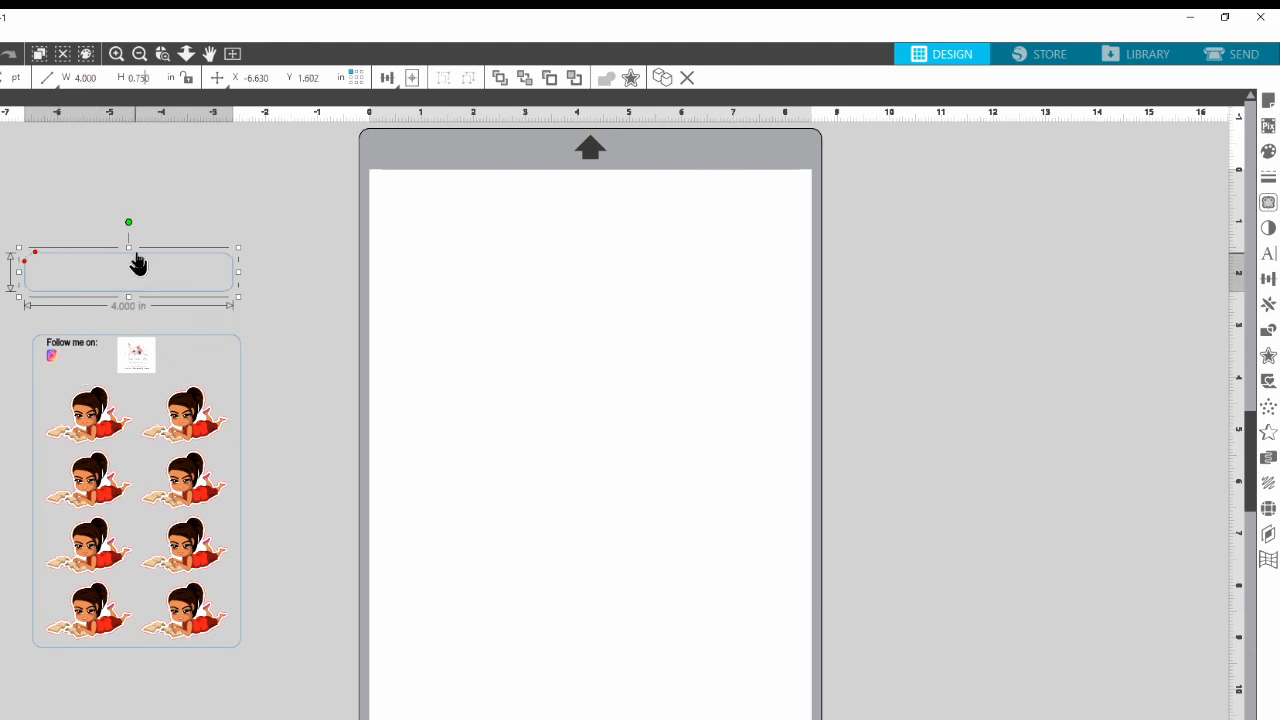
Try the rounded rectangle over the card's logo area, and move it back above the card at about X -5.74, Y 0.86 in
left_click_drag(147, 278, 145, 345)
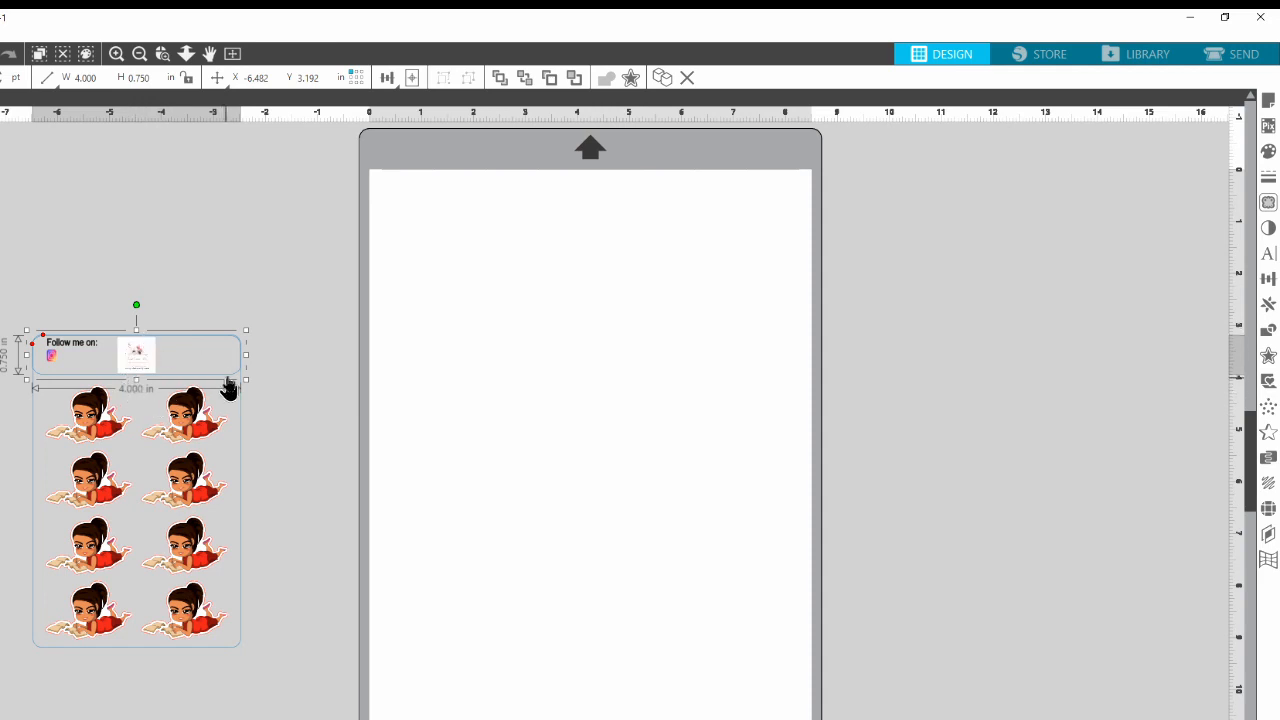
left_click_drag(230, 385, 269, 263)
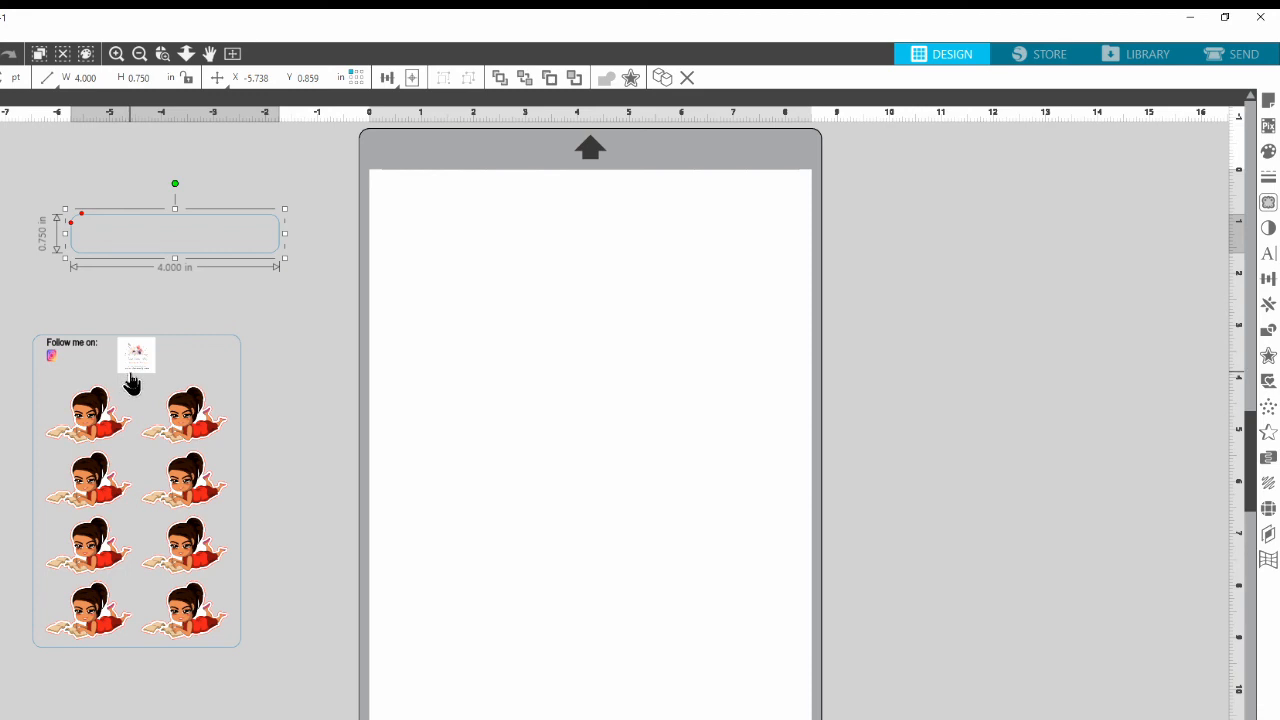
left_click(258, 250)
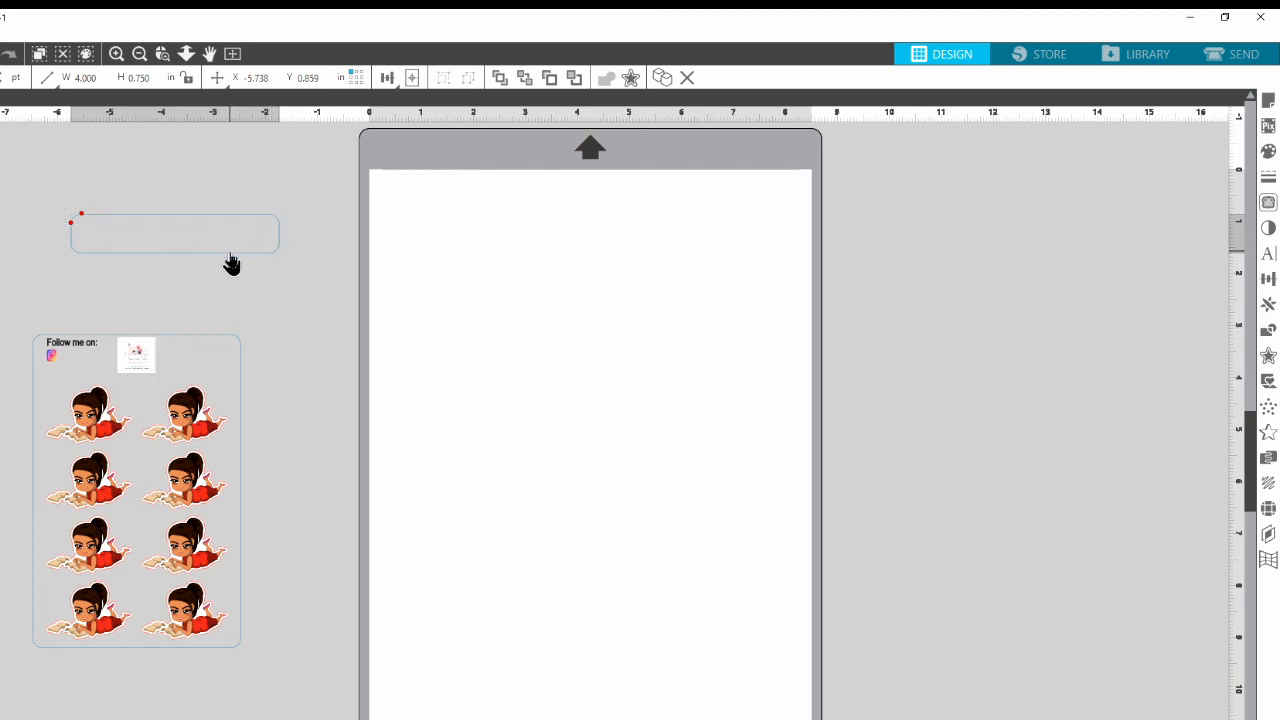
left_click(231, 260)
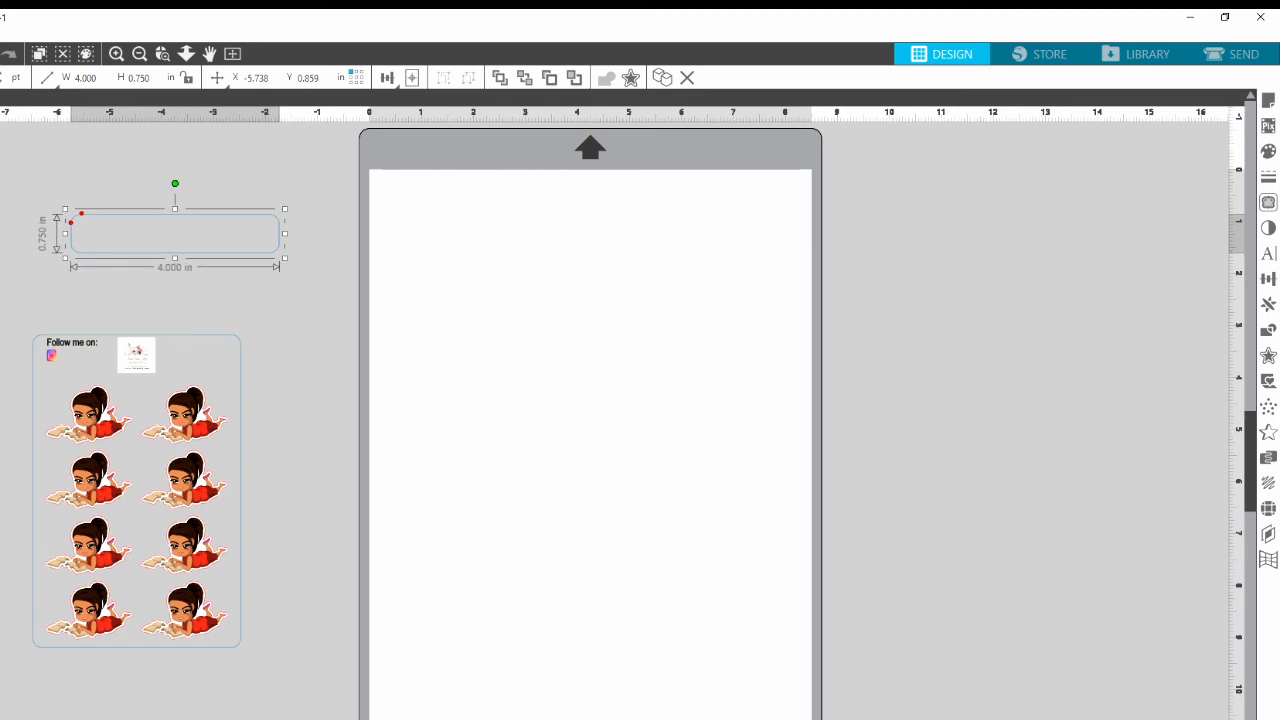
Remove the rounded rectangle's outline colour and fill it with light gray
left_click(0, 78)
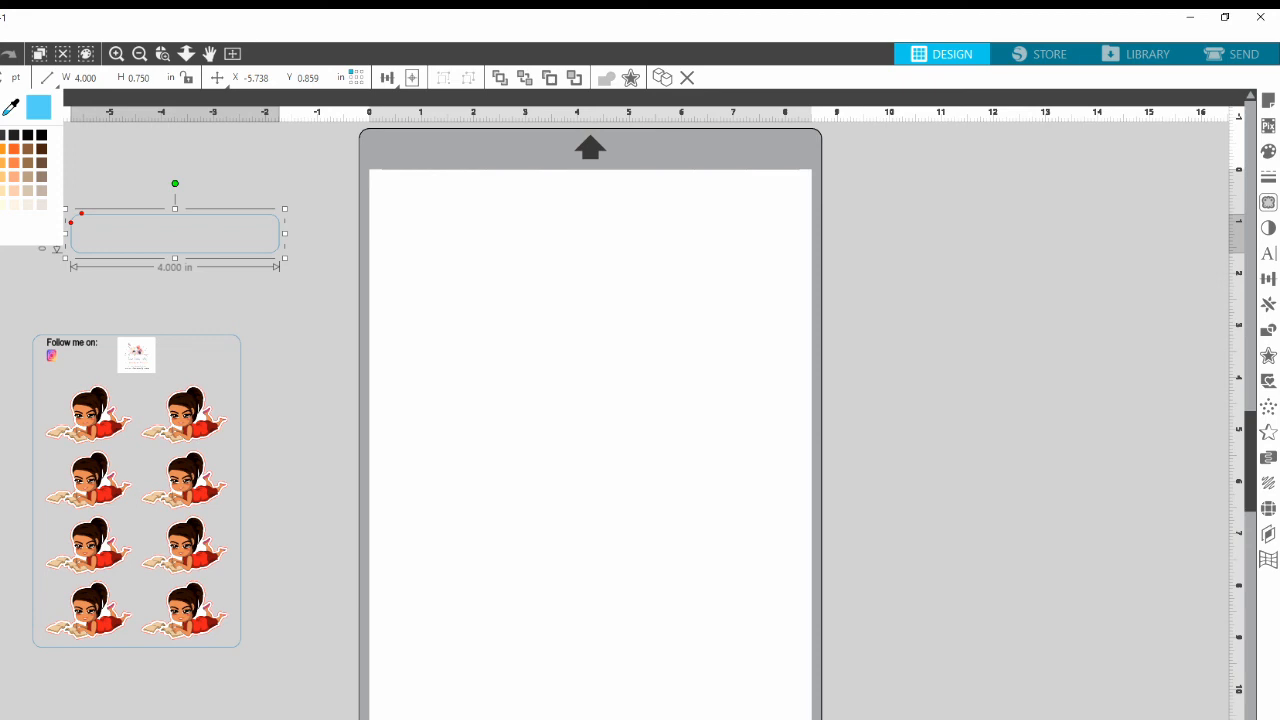
left_click(1, 107)
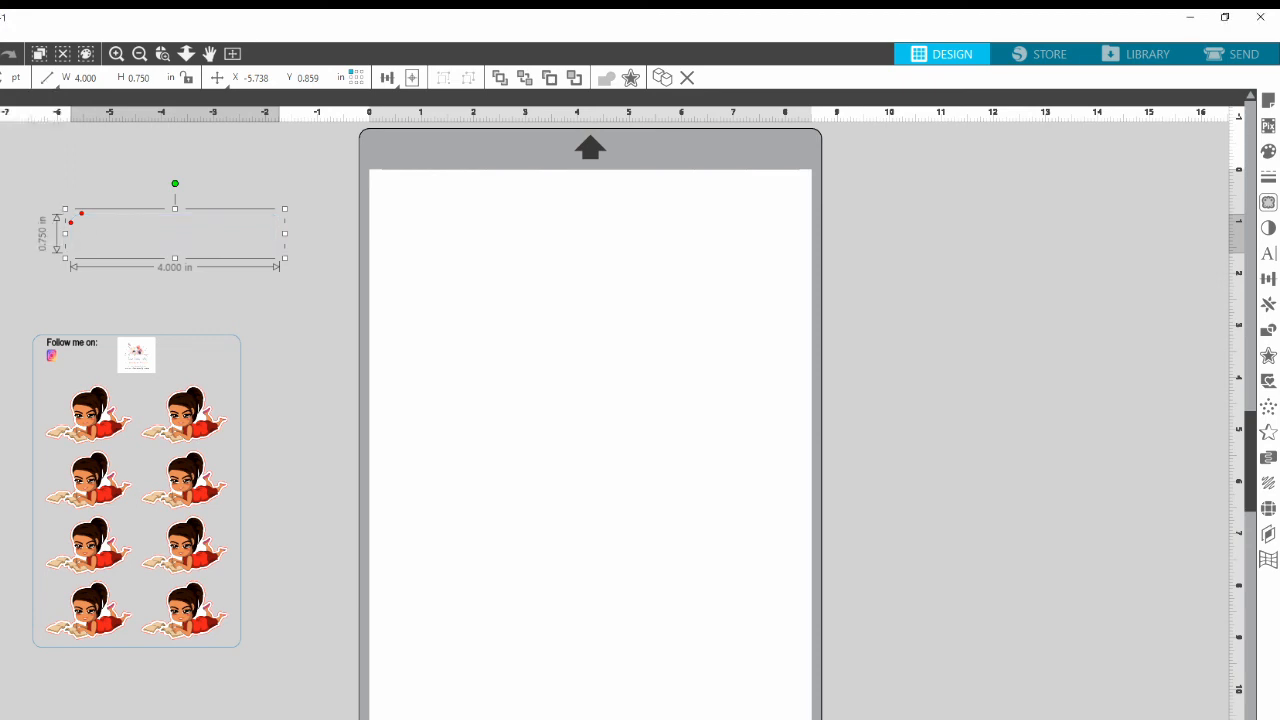
left_click(1, 78)
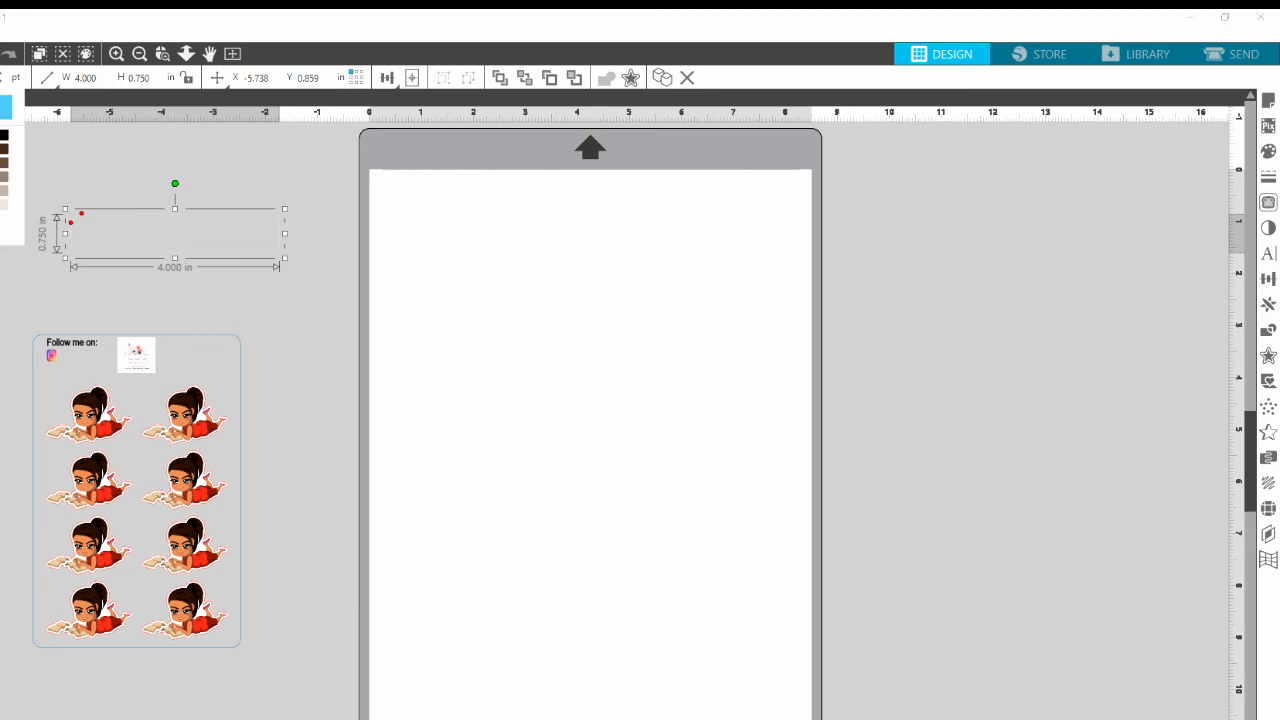
left_click(1, 135)
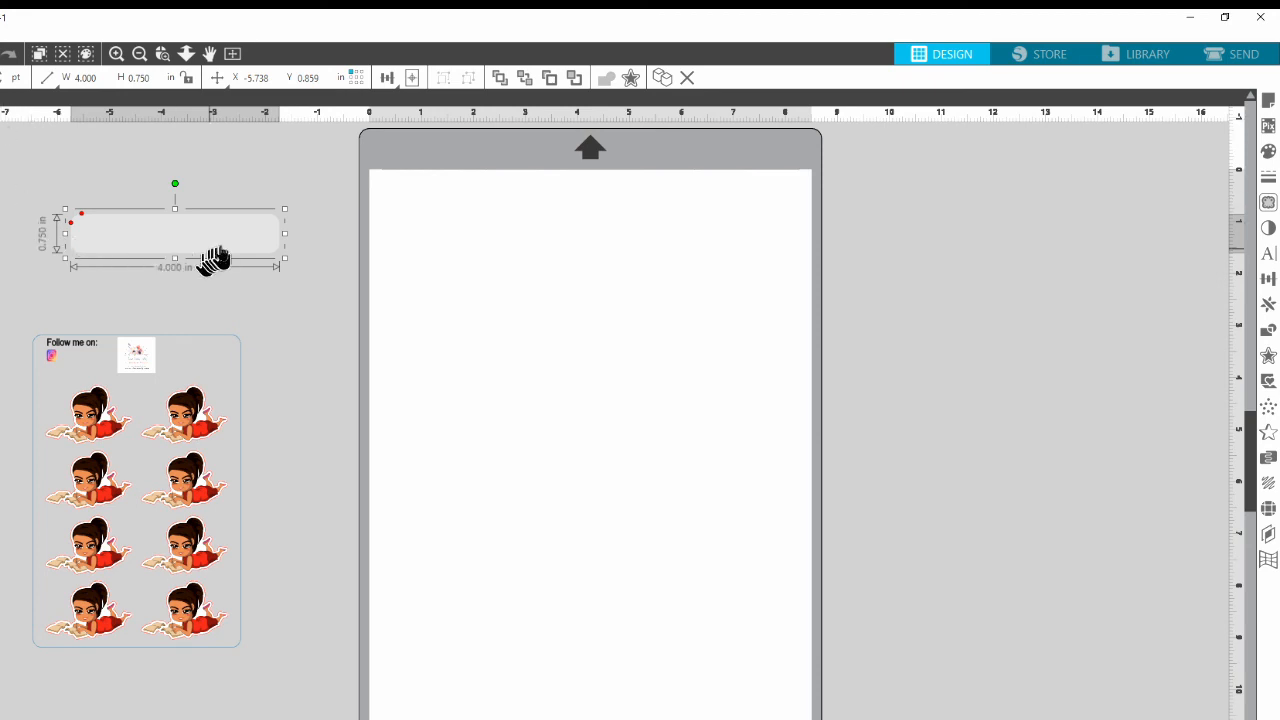
Place the gray strip over the card's header and align it with the sticker sheet by top edges and horizontal centers
left_click_drag(209, 261, 186, 387)
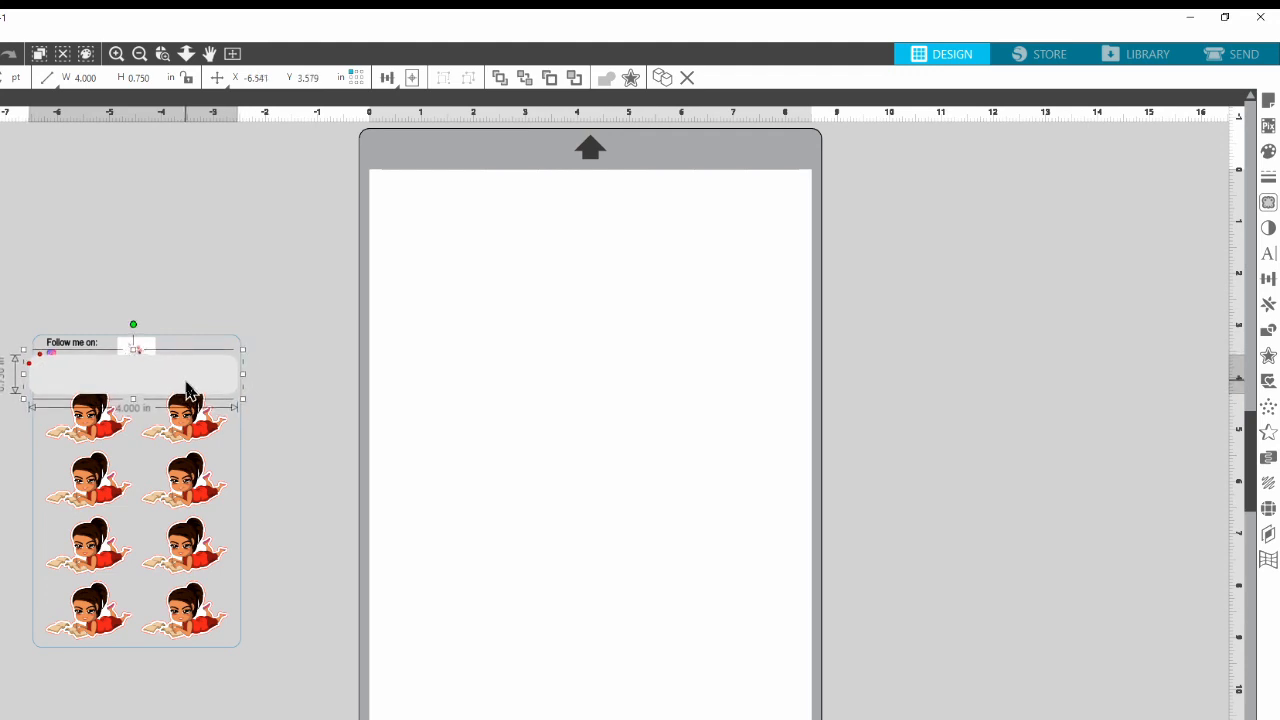
left_click(230, 345)
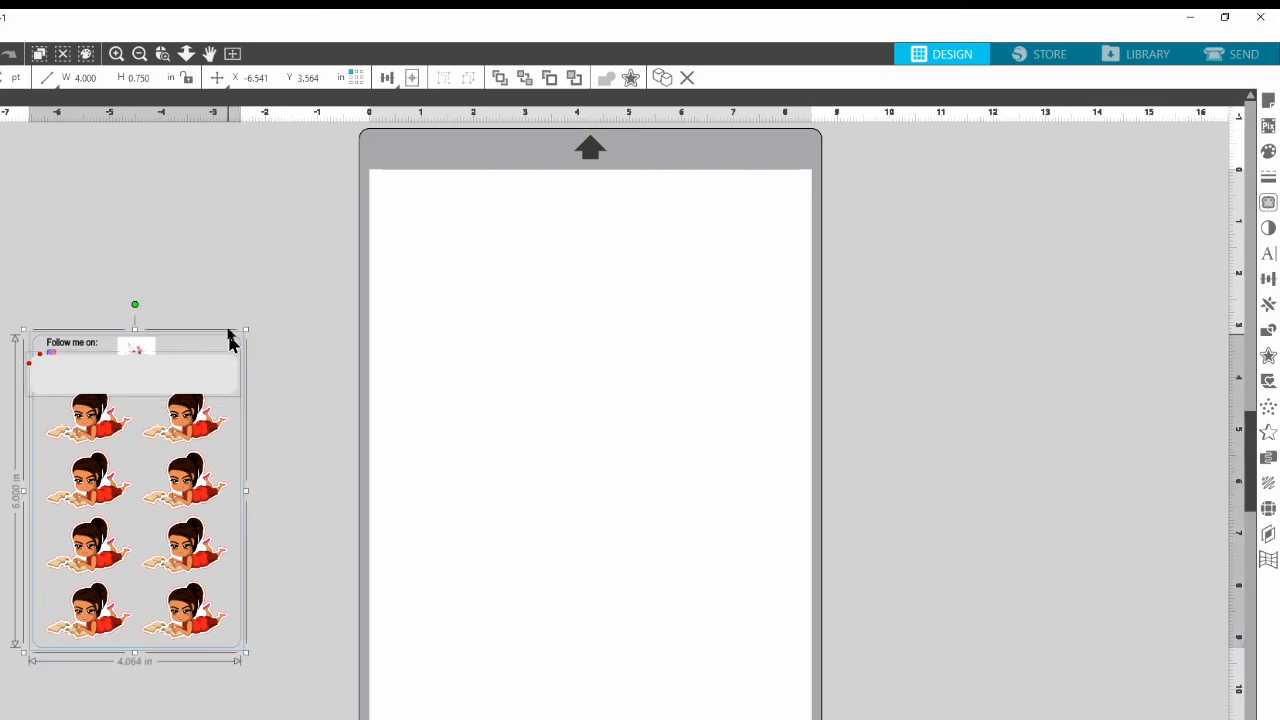
left_click(2, 33)
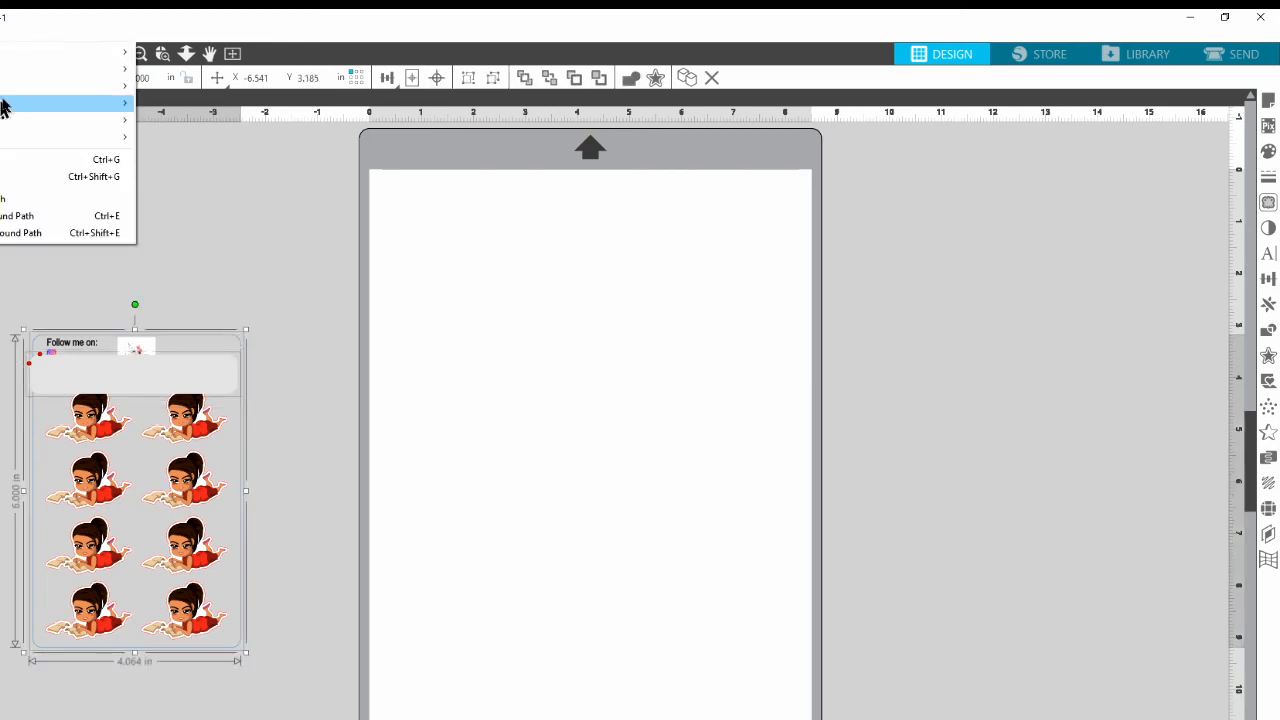
mouse_move(119, 89)
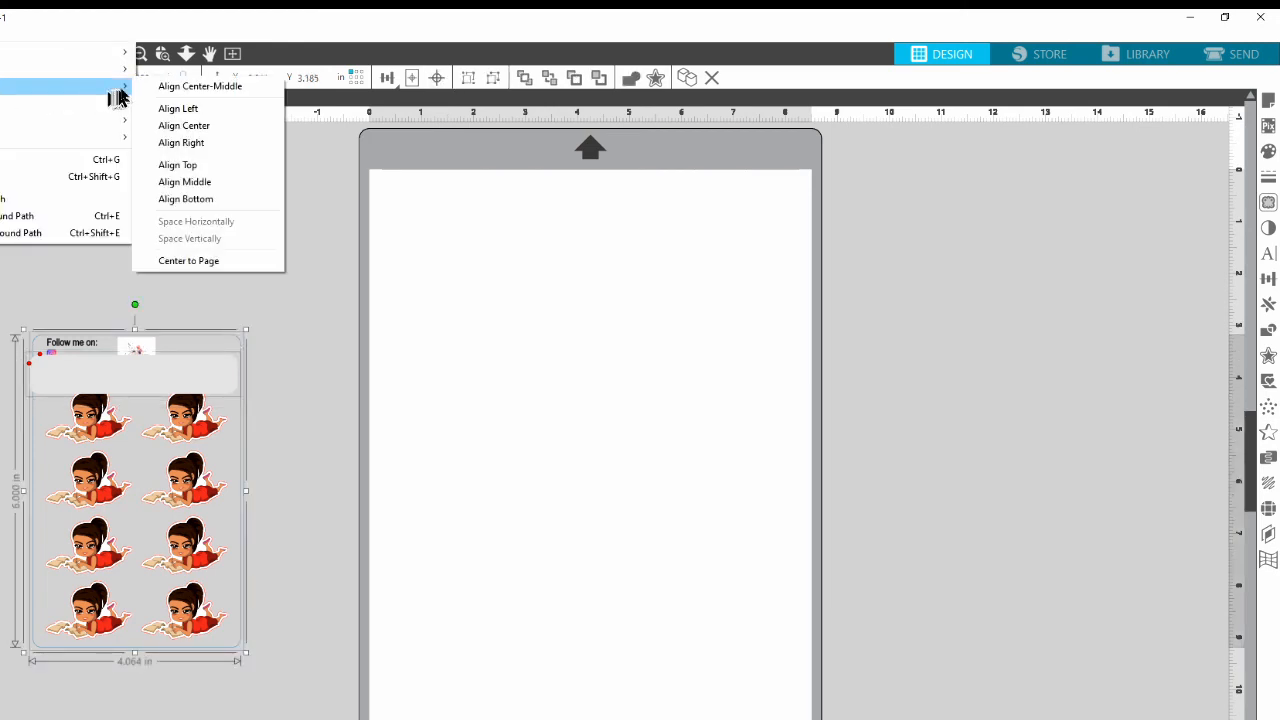
left_click(220, 168)
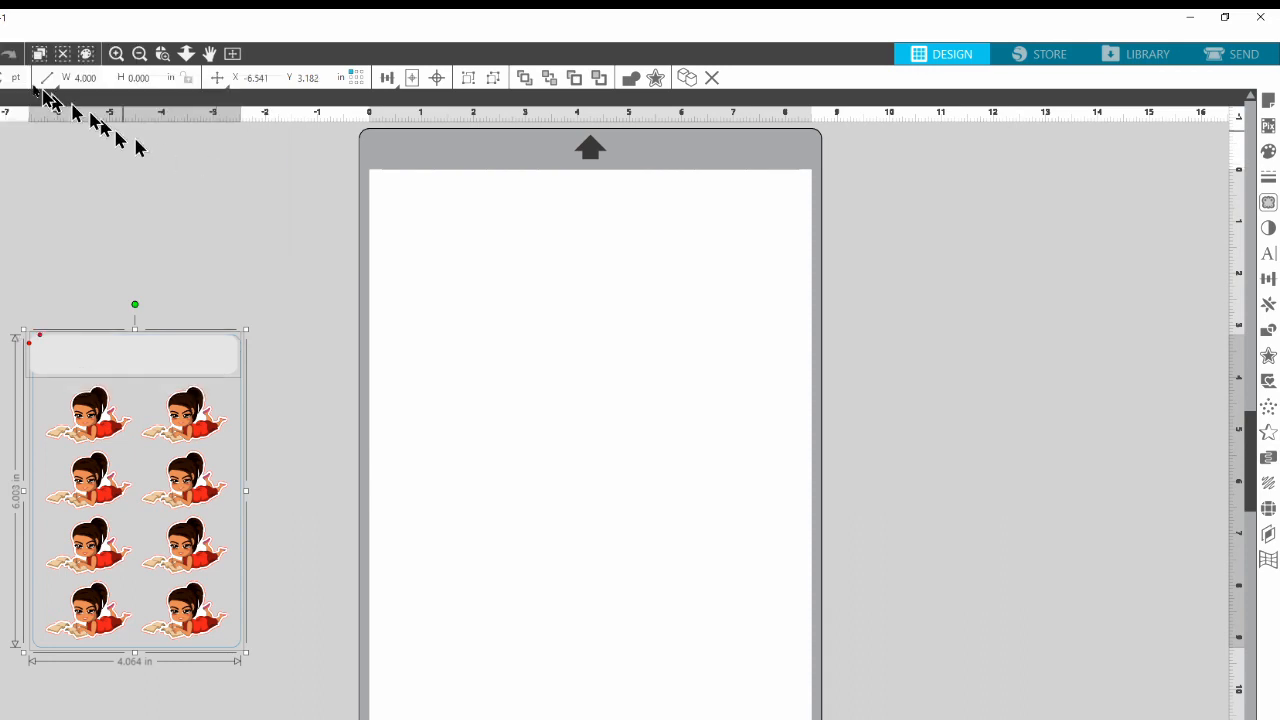
left_click(2, 33)
mouse_move(6, 87)
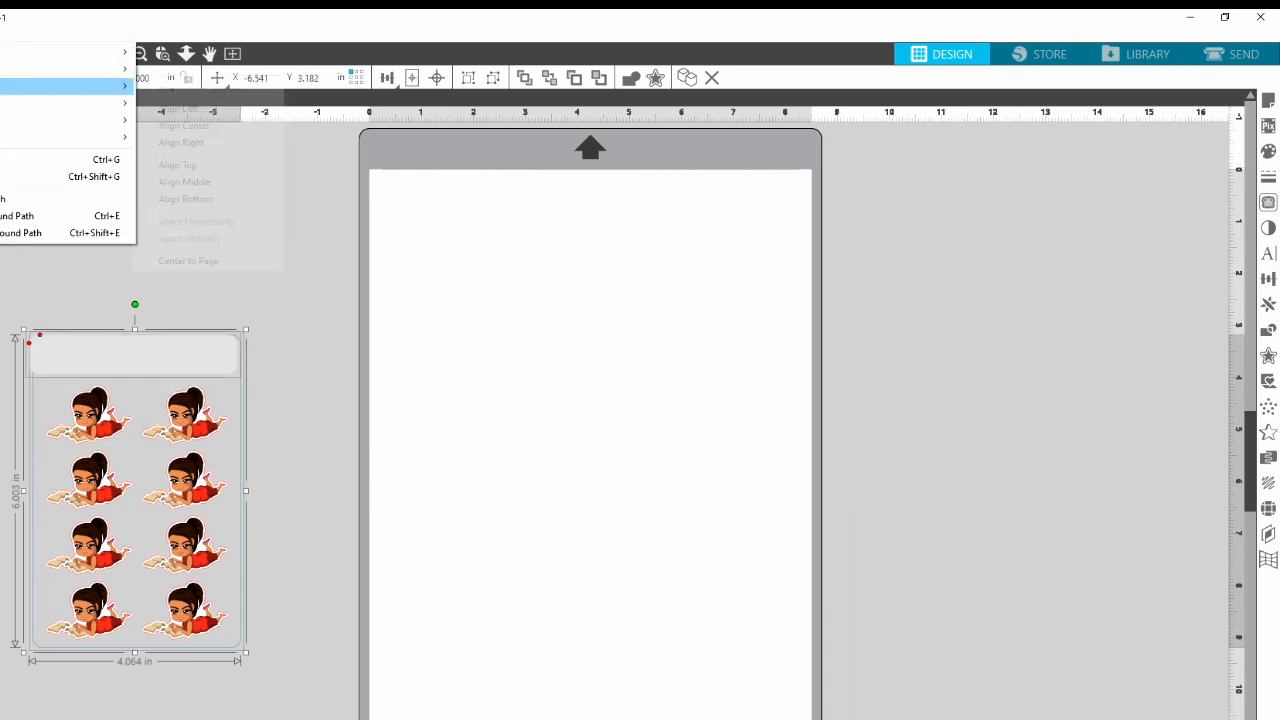
left_click(205, 127)
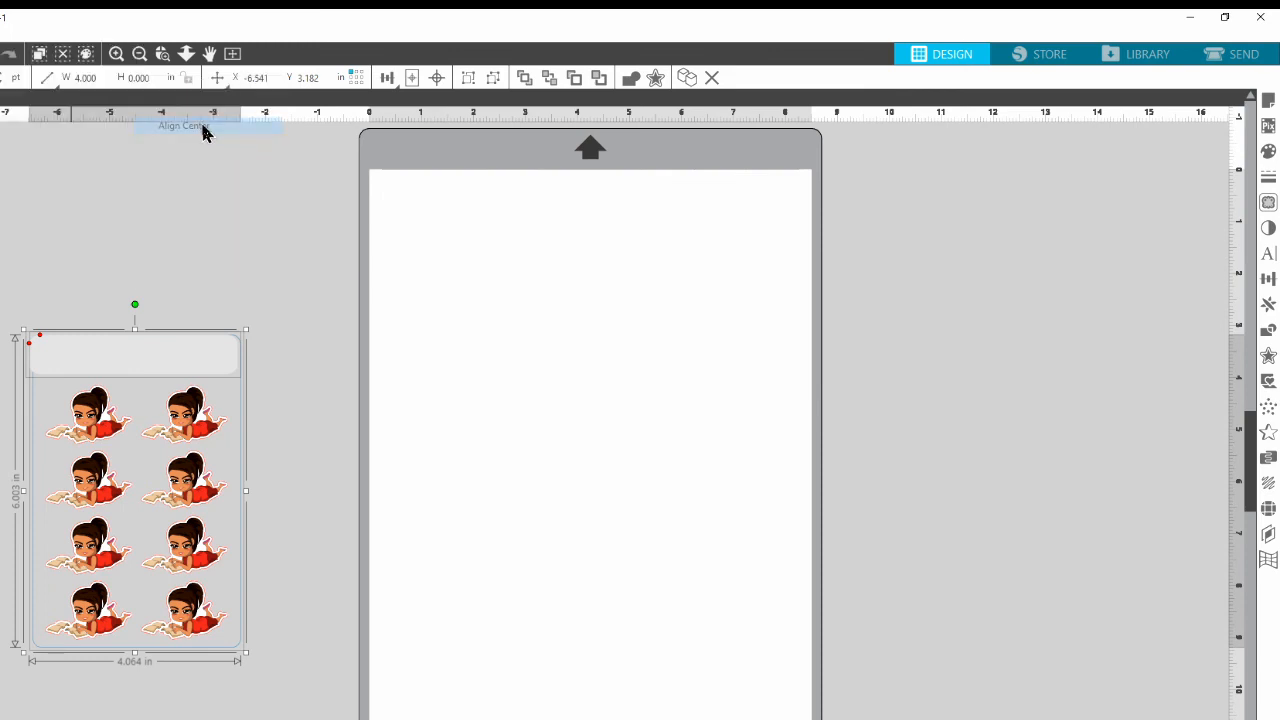
left_click(296, 365)
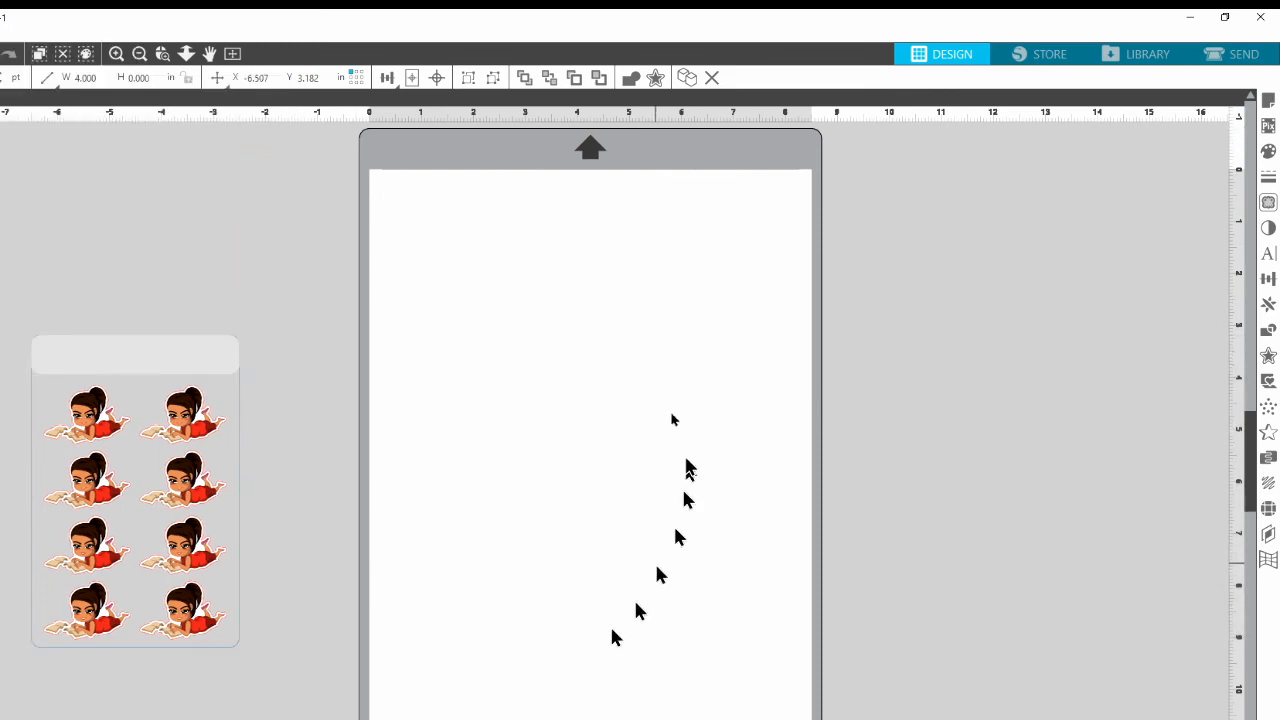
Send the gray strip to the back, behind the "Follow me on:" text, Instagram icon and logo
left_click(118, 362)
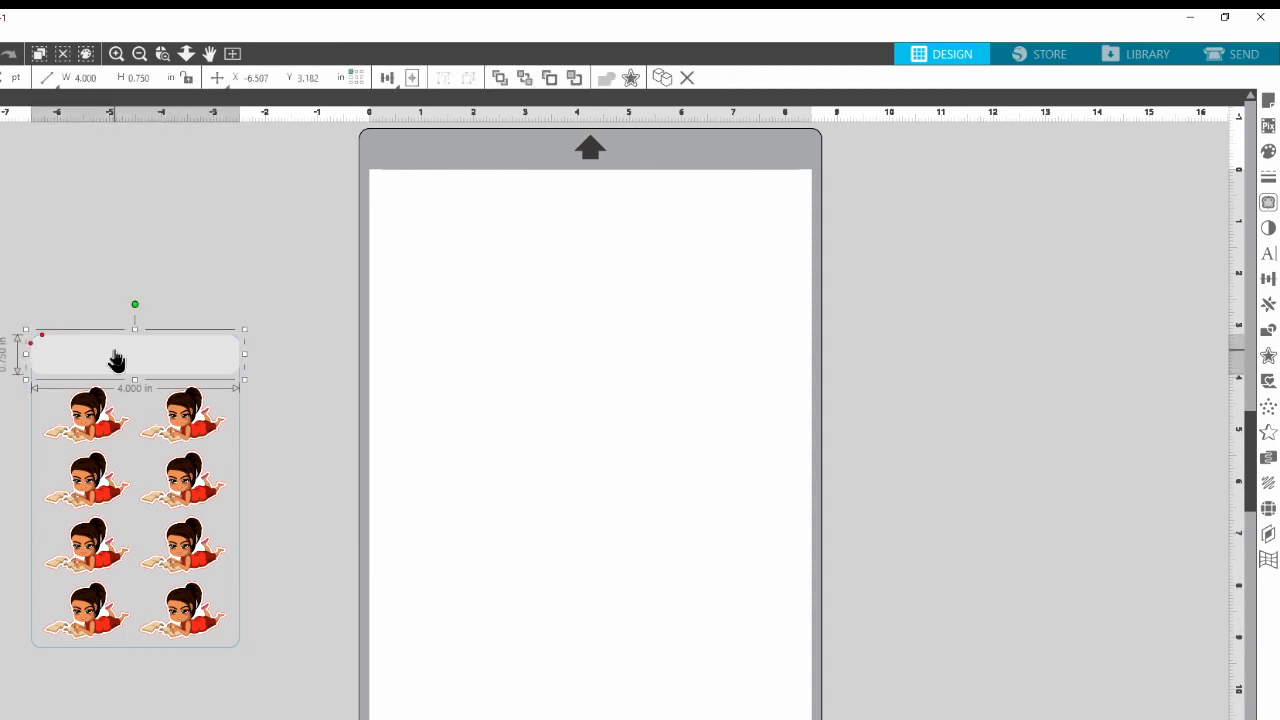
right_click(114, 355)
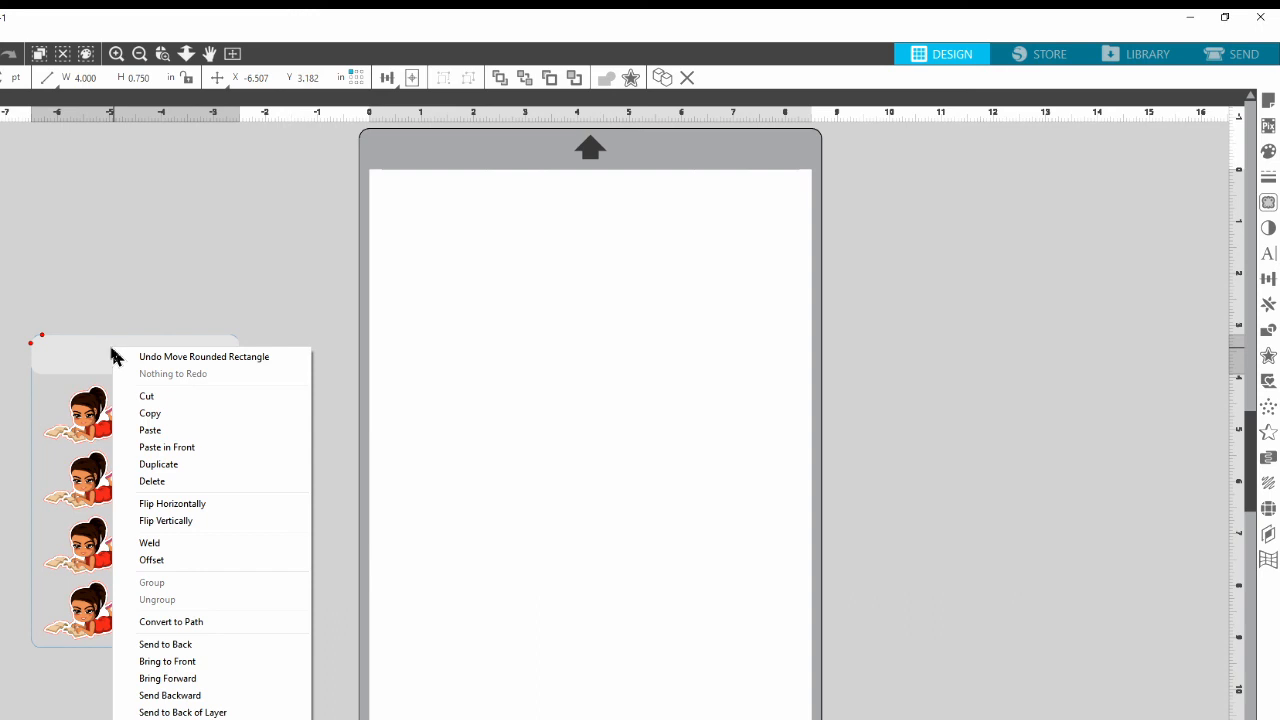
left_click(100, 360)
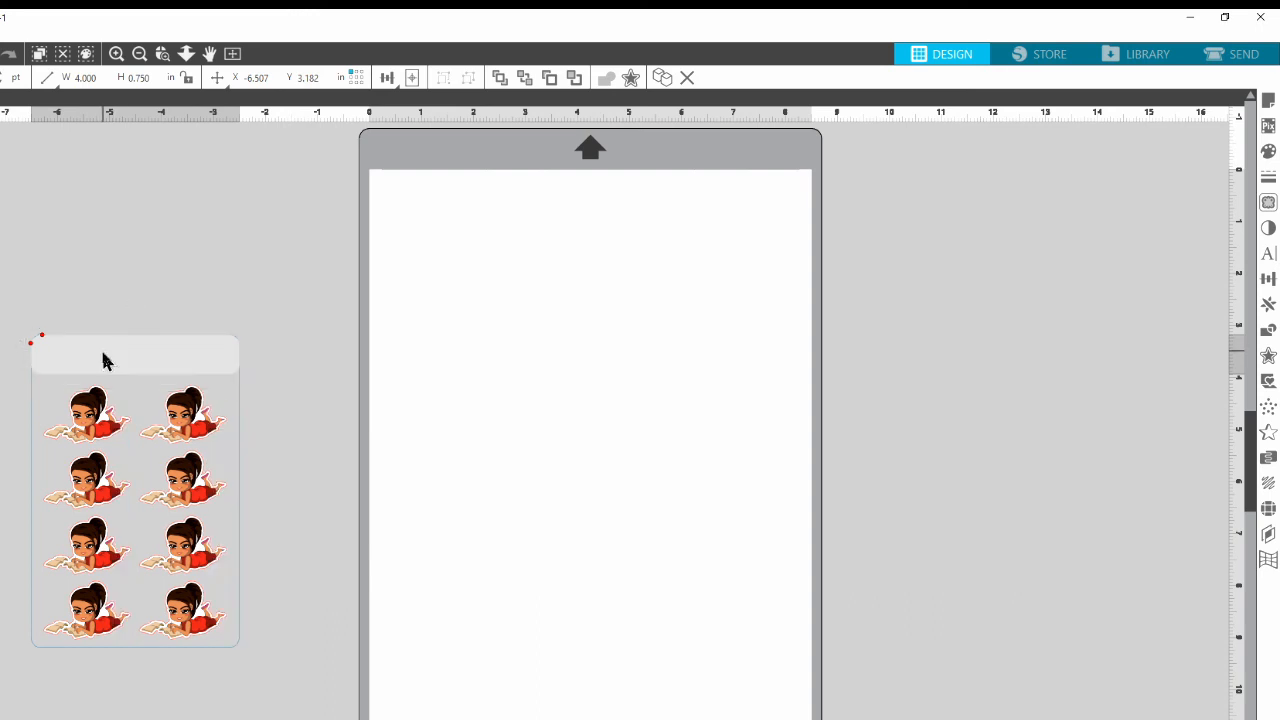
right_click(102, 360)
left_click(97, 367)
right_click(97, 372)
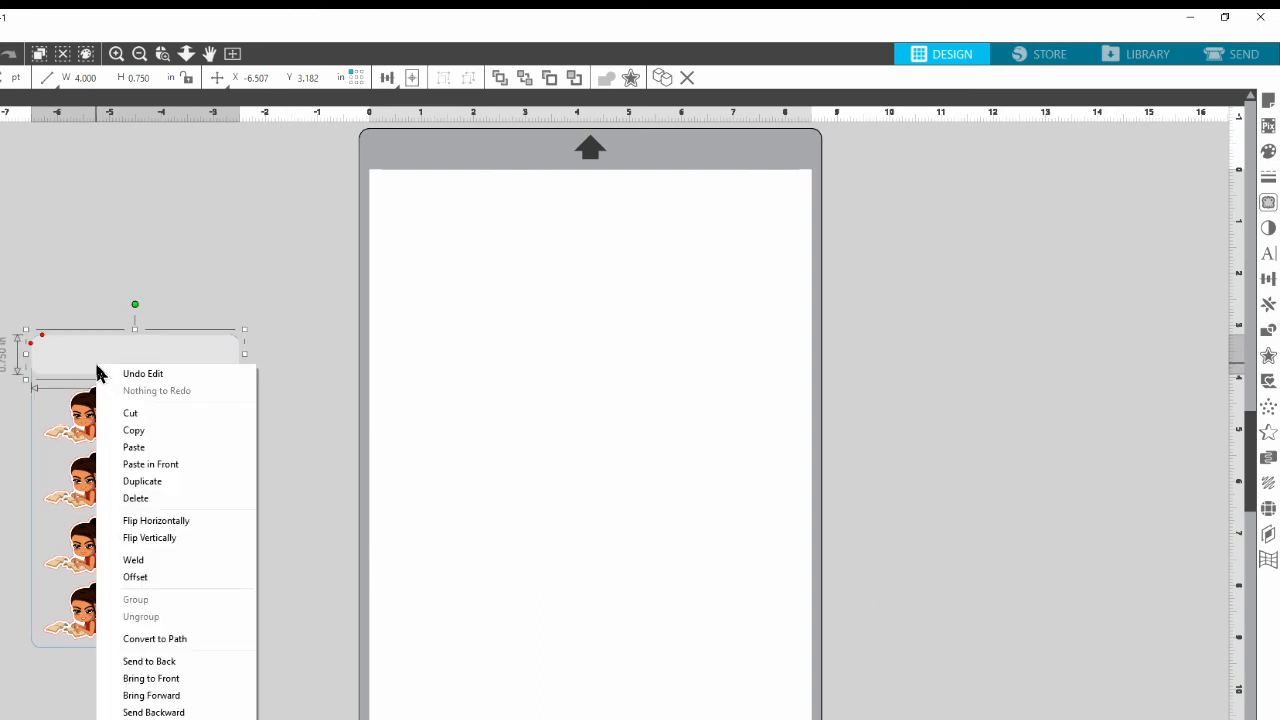
left_click(150, 662)
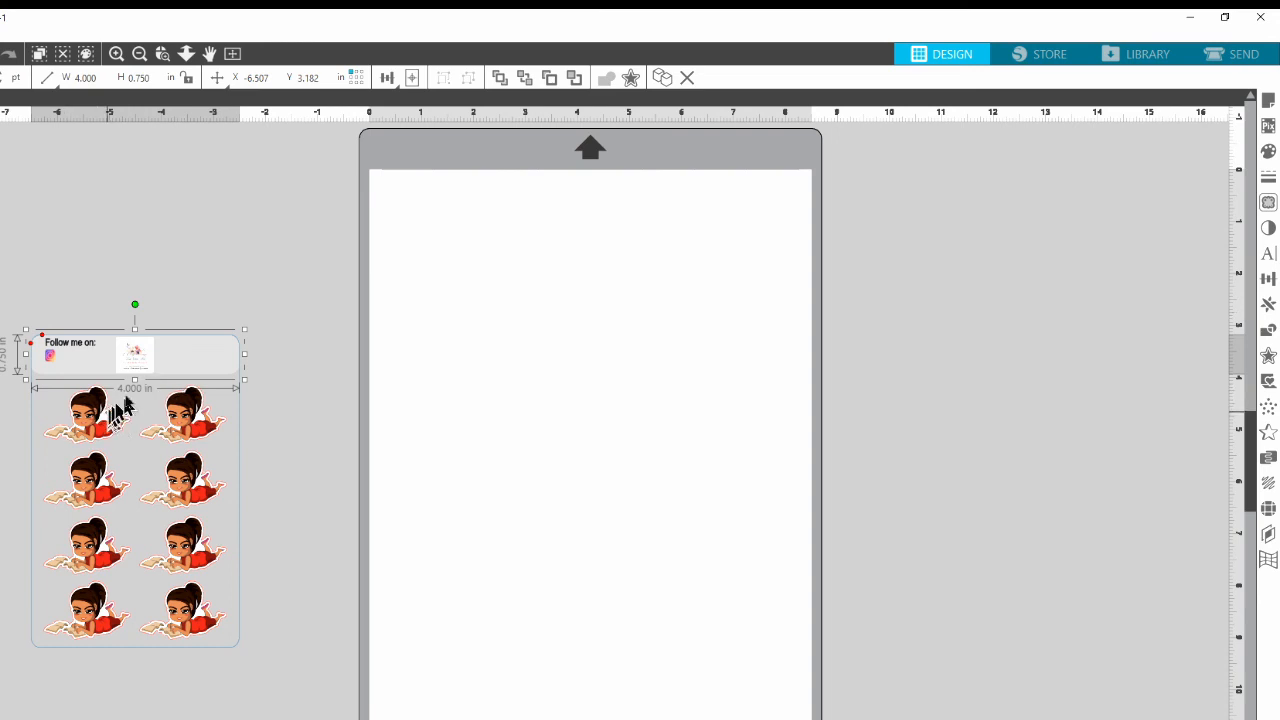
left_click(296, 355)
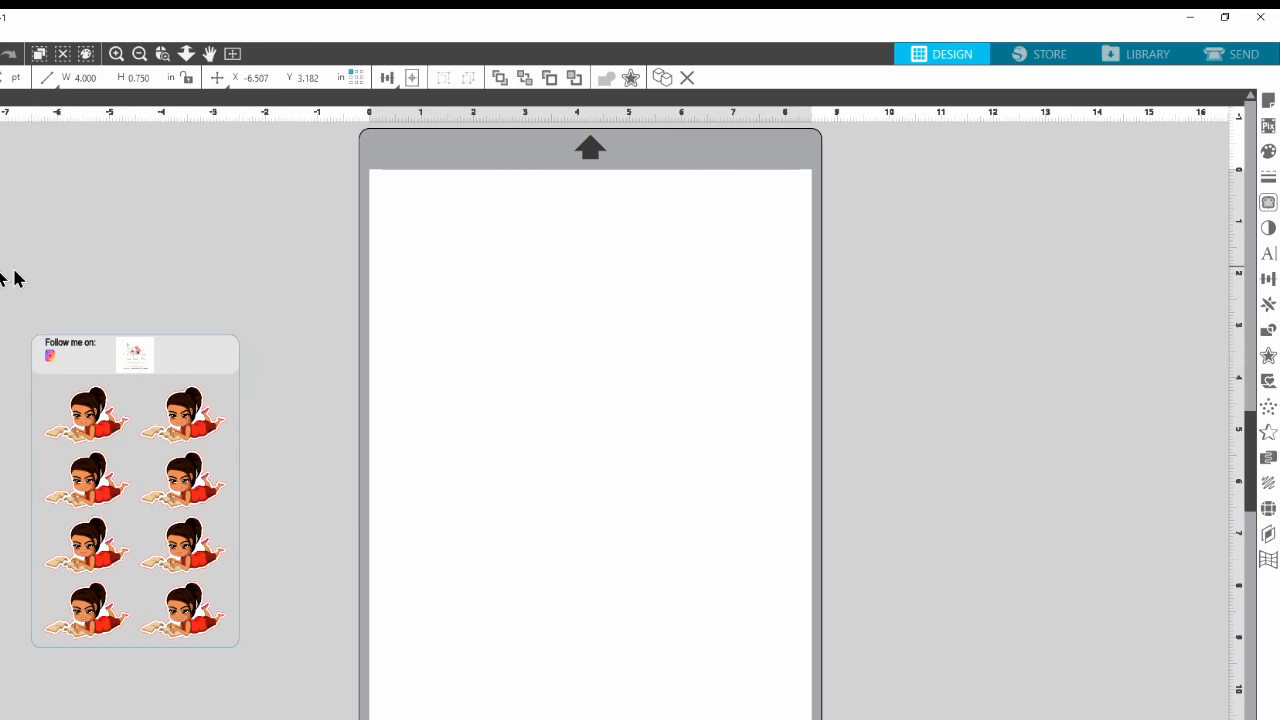
Group the gray header strip with the sticker sheet
left_click(126, 514)
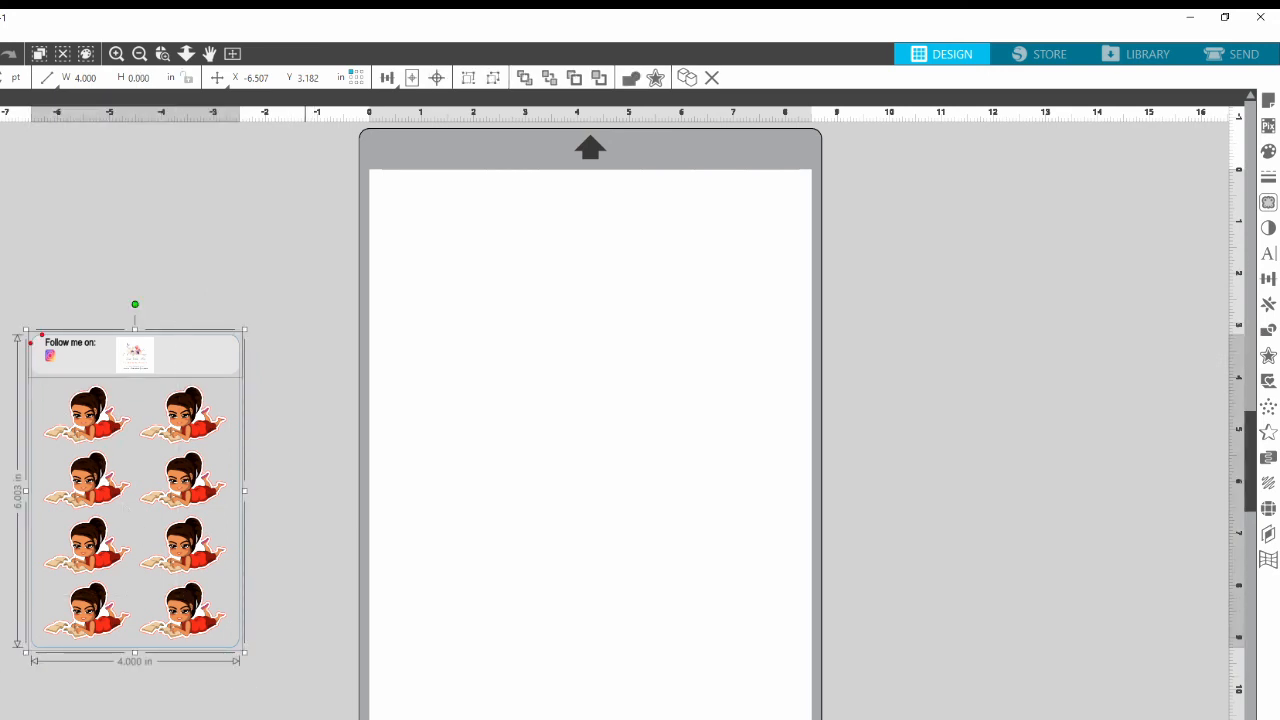
key("ctrl+g")
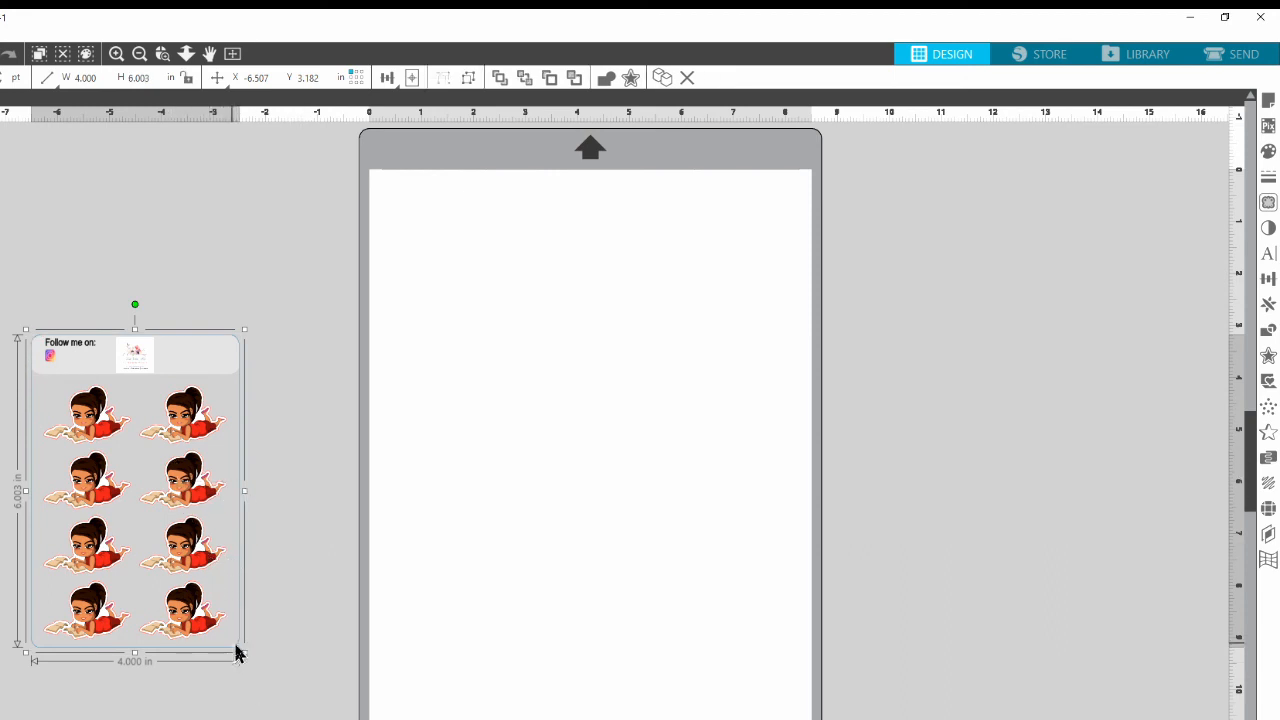
left_click(388, 647)
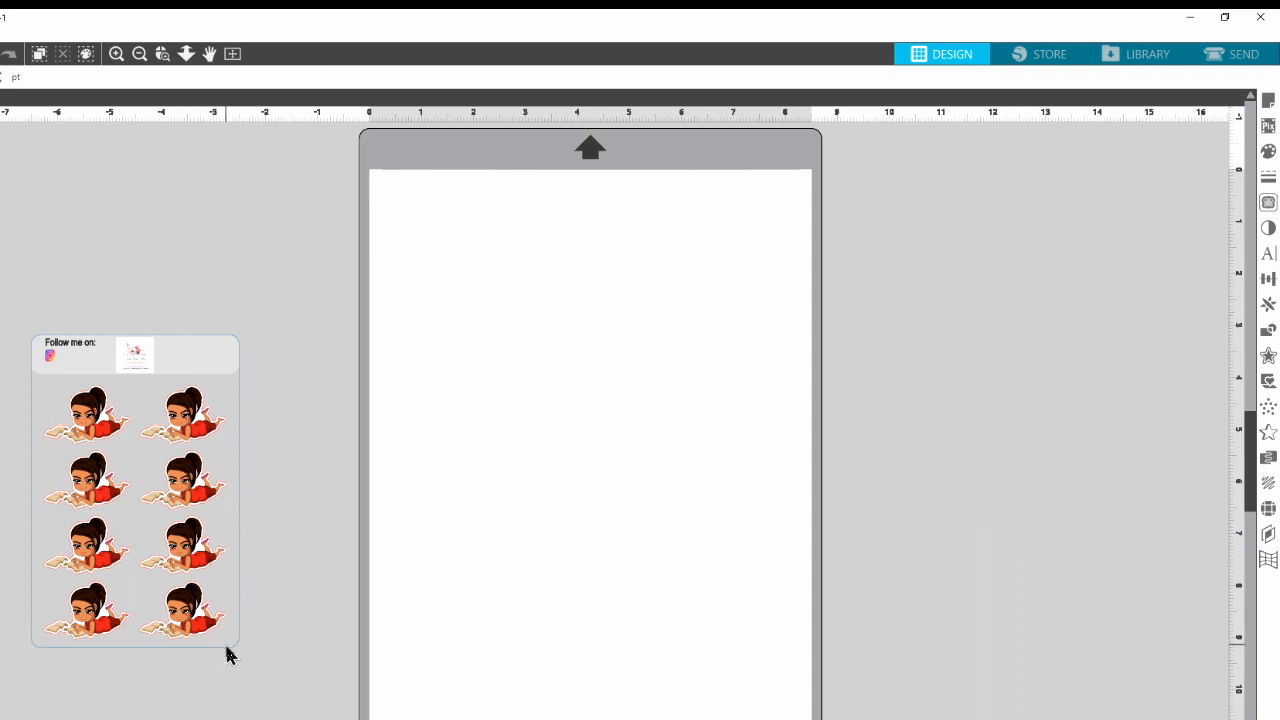
Move the grouped sticker sheet from beside the mat onto the page and position it at about X 1.93 in, Y 1.27 in
left_click_drag(200, 363, 640, 274)
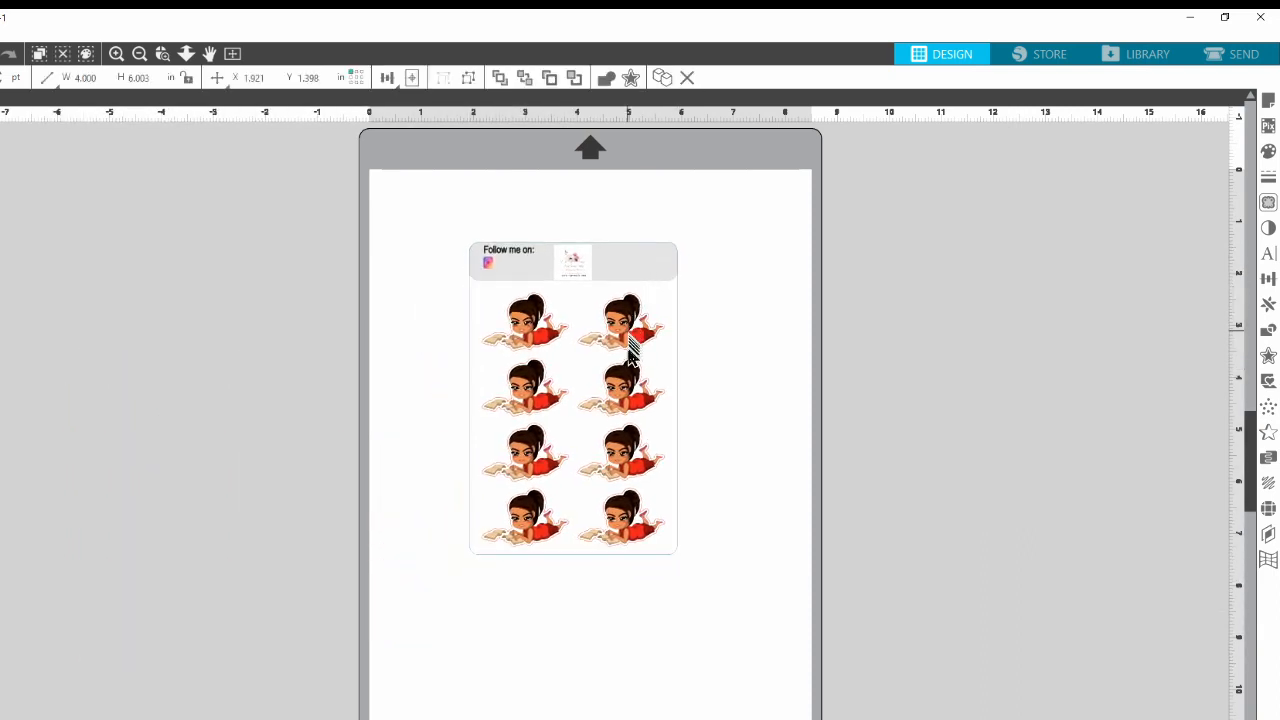
left_click(480, 208)
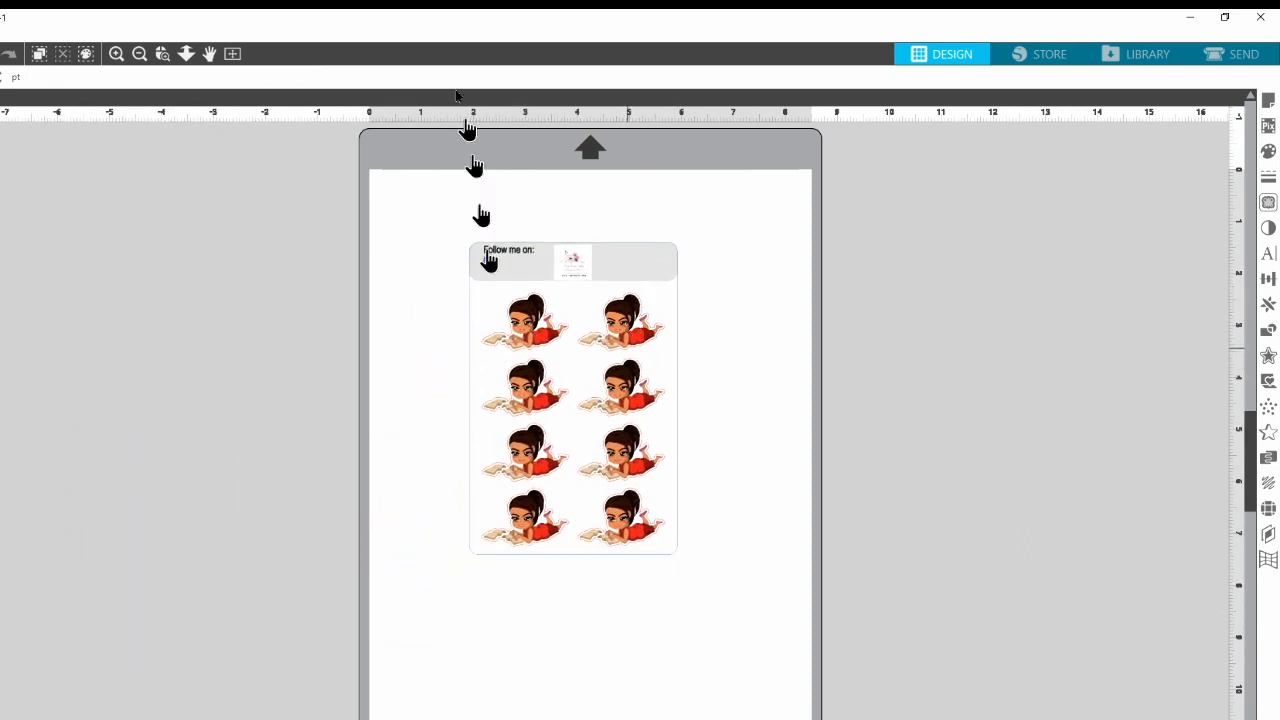
left_click(116, 55)
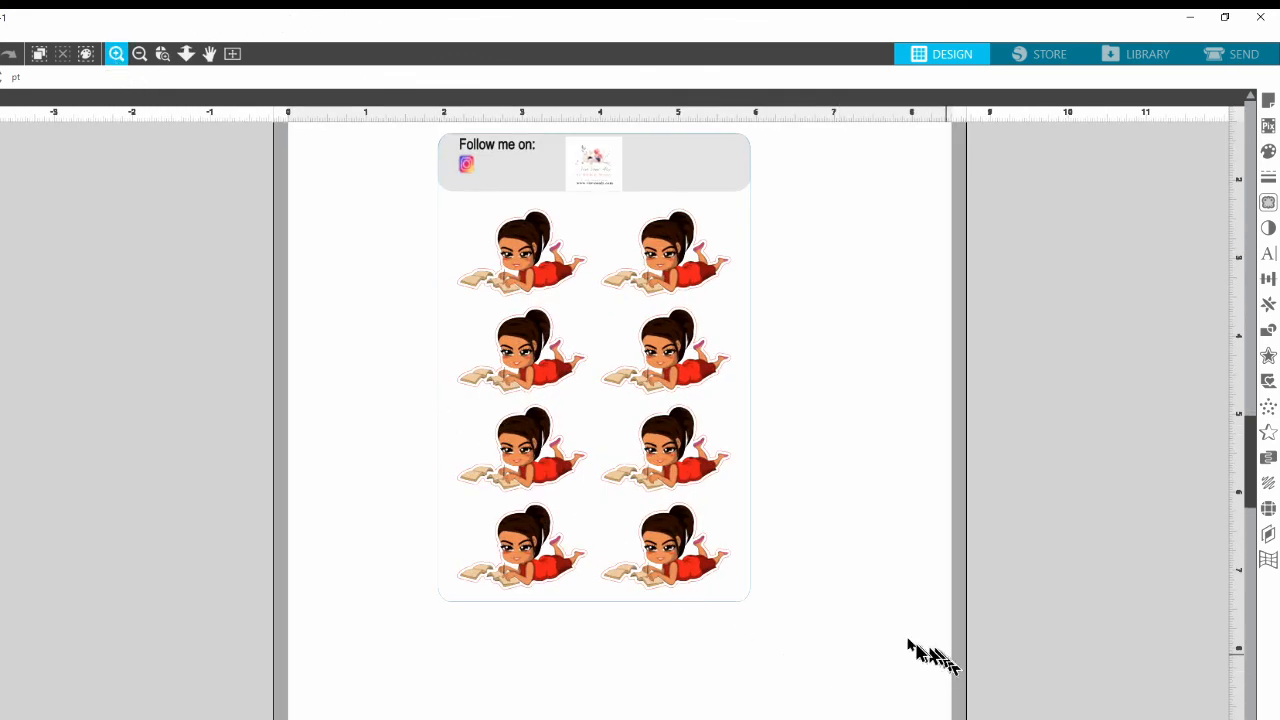
scroll(805, 670, "up", 2)
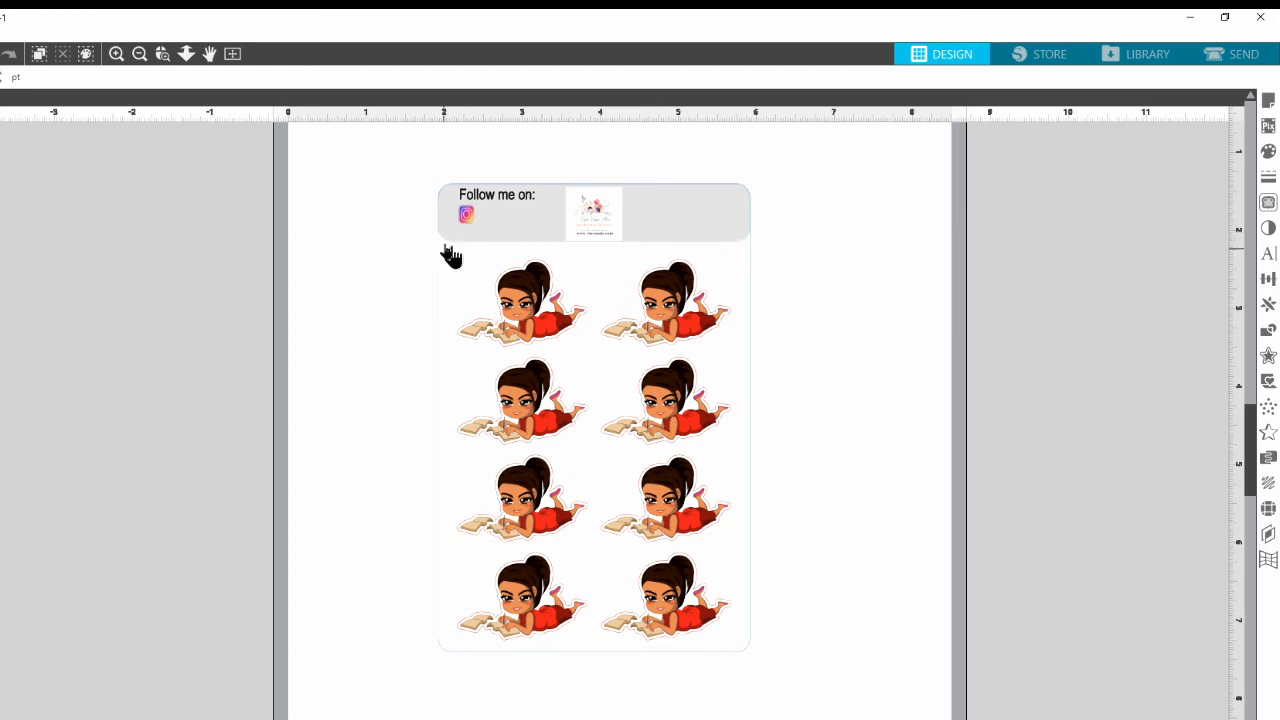
mouse_move(551, 224)
left_mouse_down()
mouse_move(540, 210)
mouse_move(540, 230)
left_mouse_up()
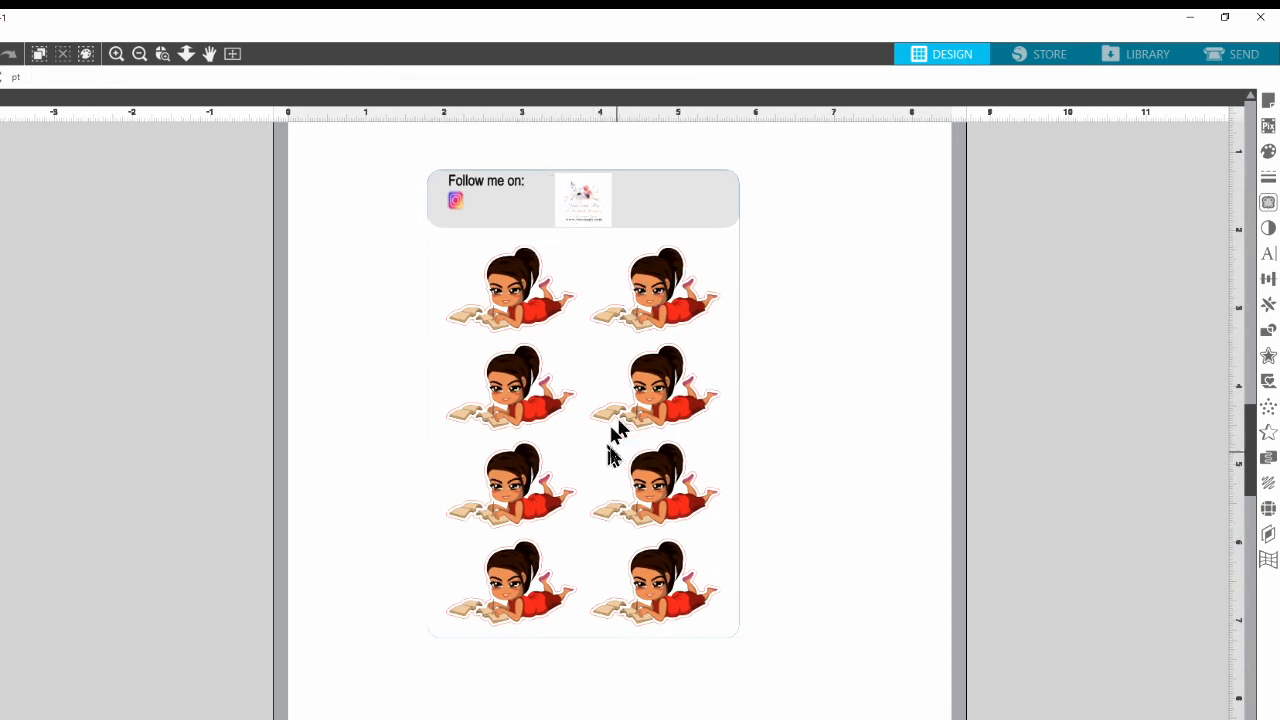
mouse_move(657, 225)
left_mouse_down()
mouse_move(663, 240)
mouse_move(674, 214)
mouse_move(661, 206)
left_mouse_up()
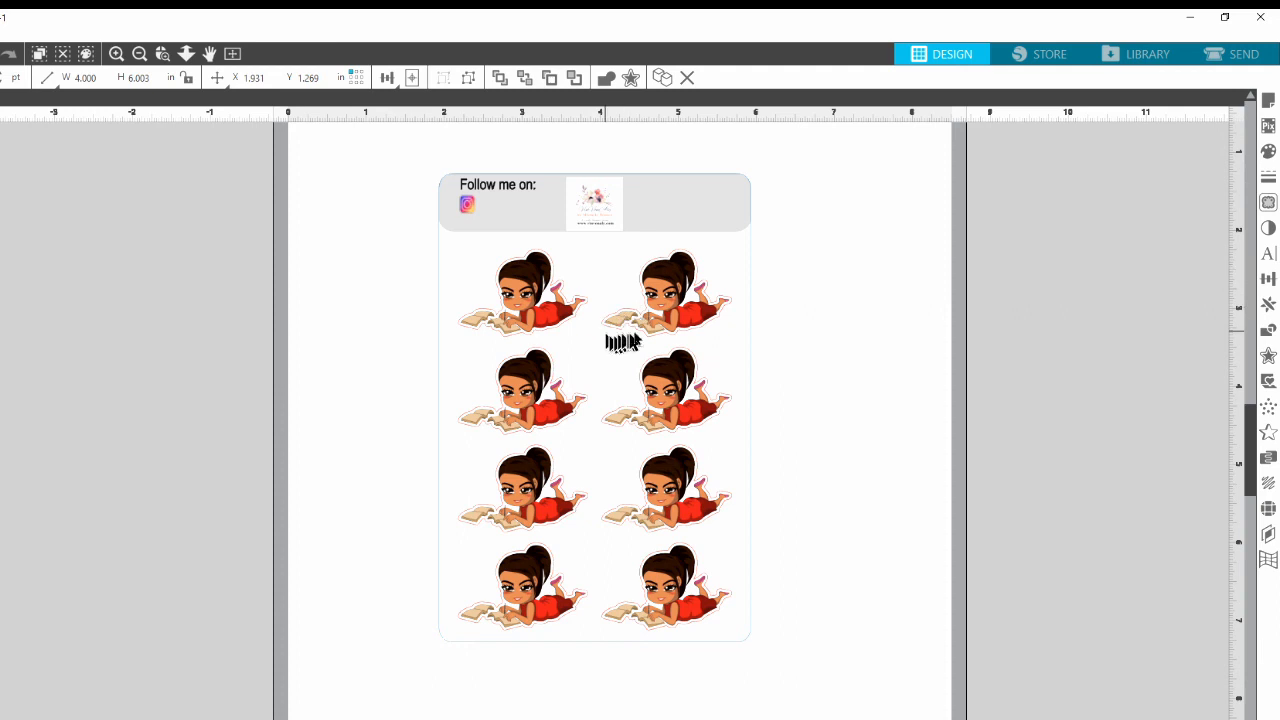
left_click(691, 307)
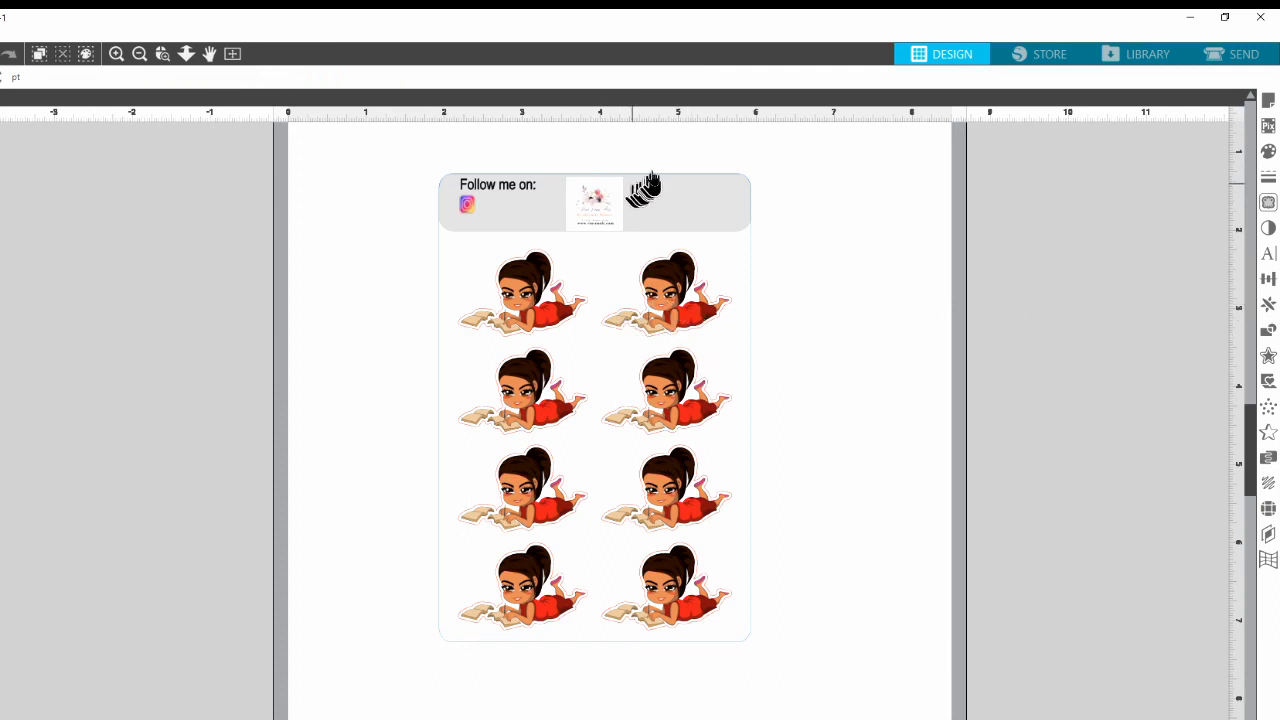